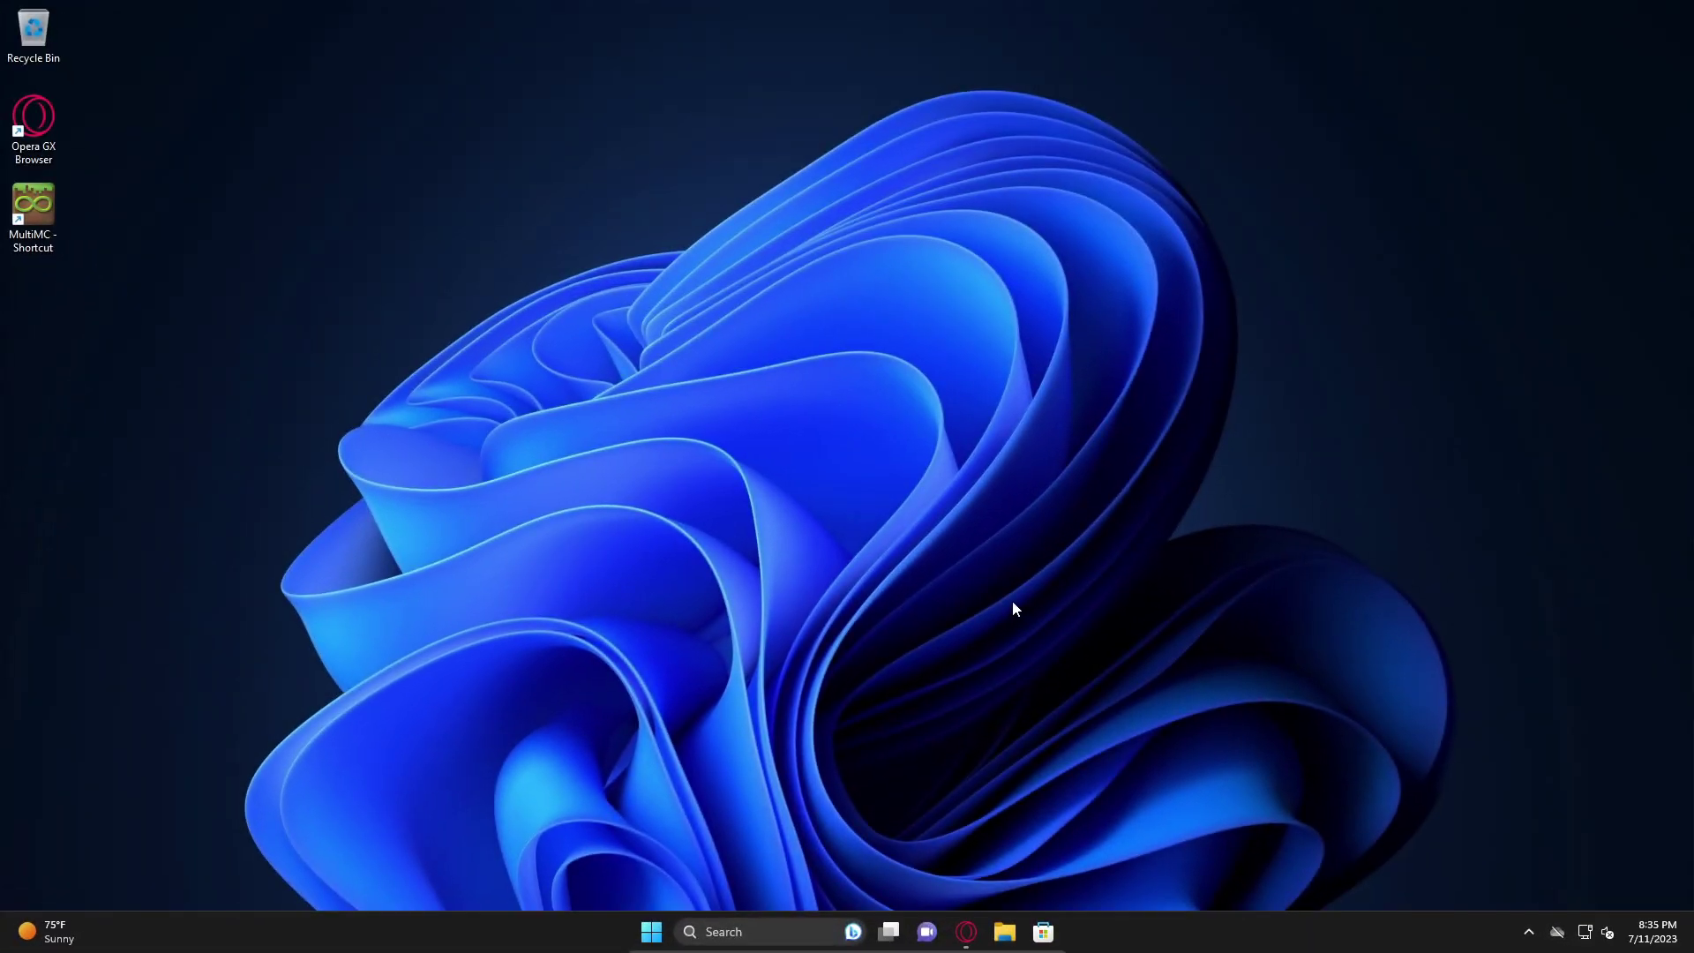
Open MultiMC to look at its existing instances and close it again
double_click(46, 215)
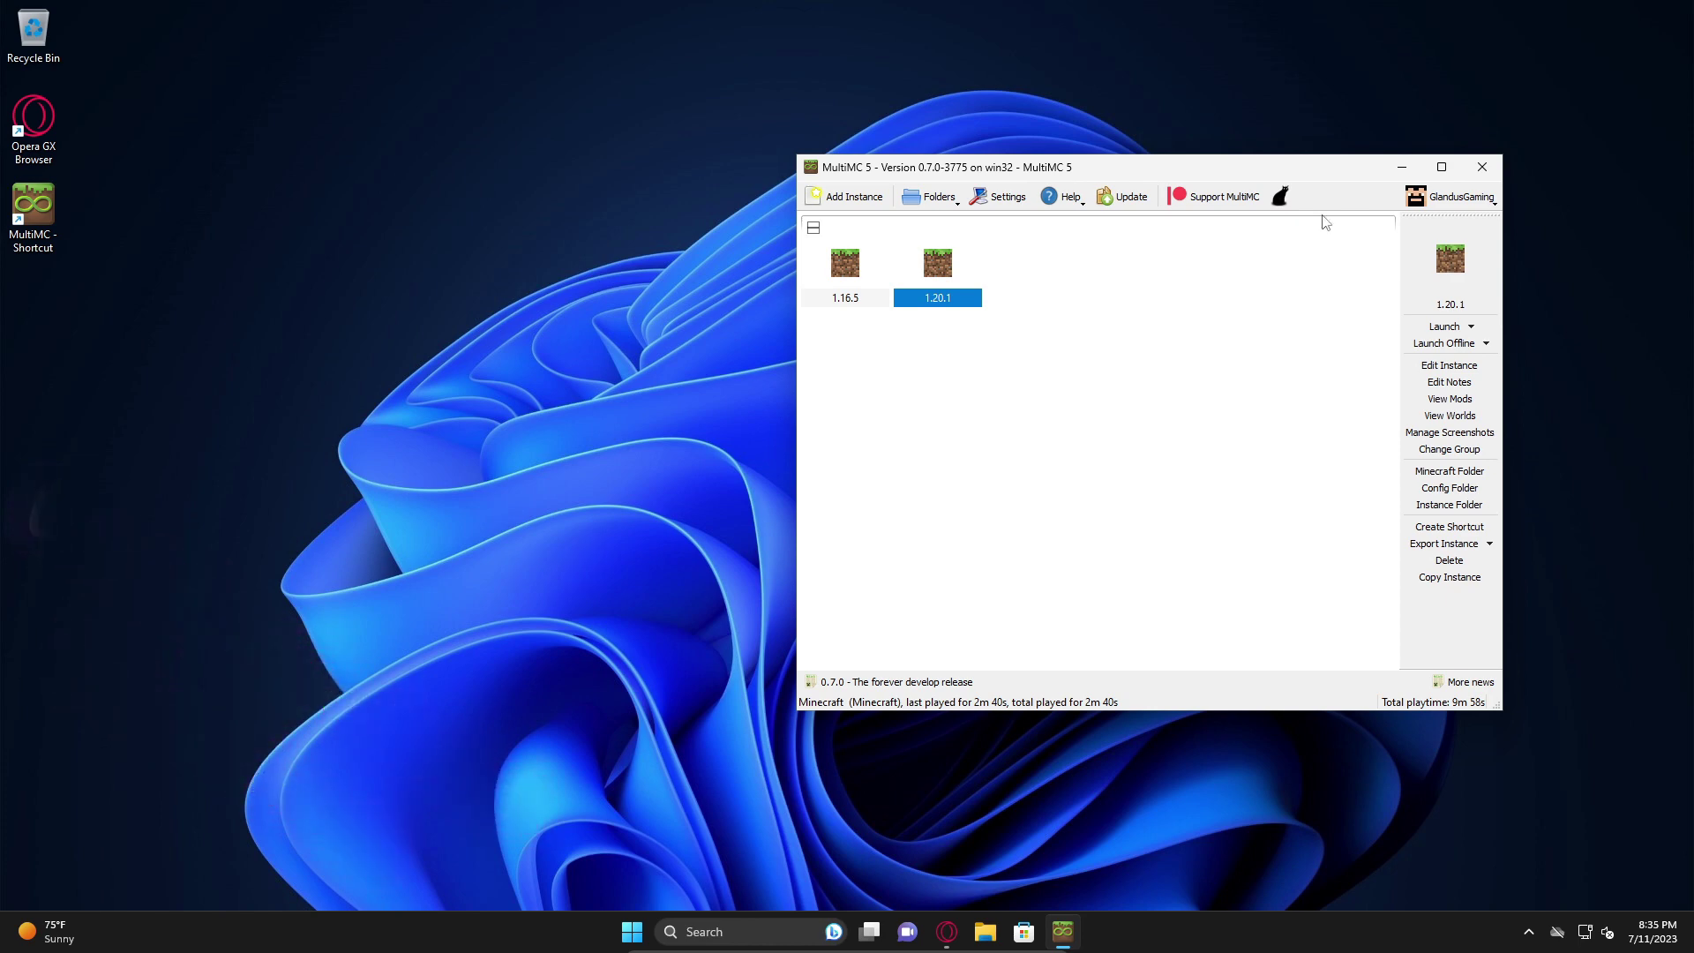
click(1482, 175)
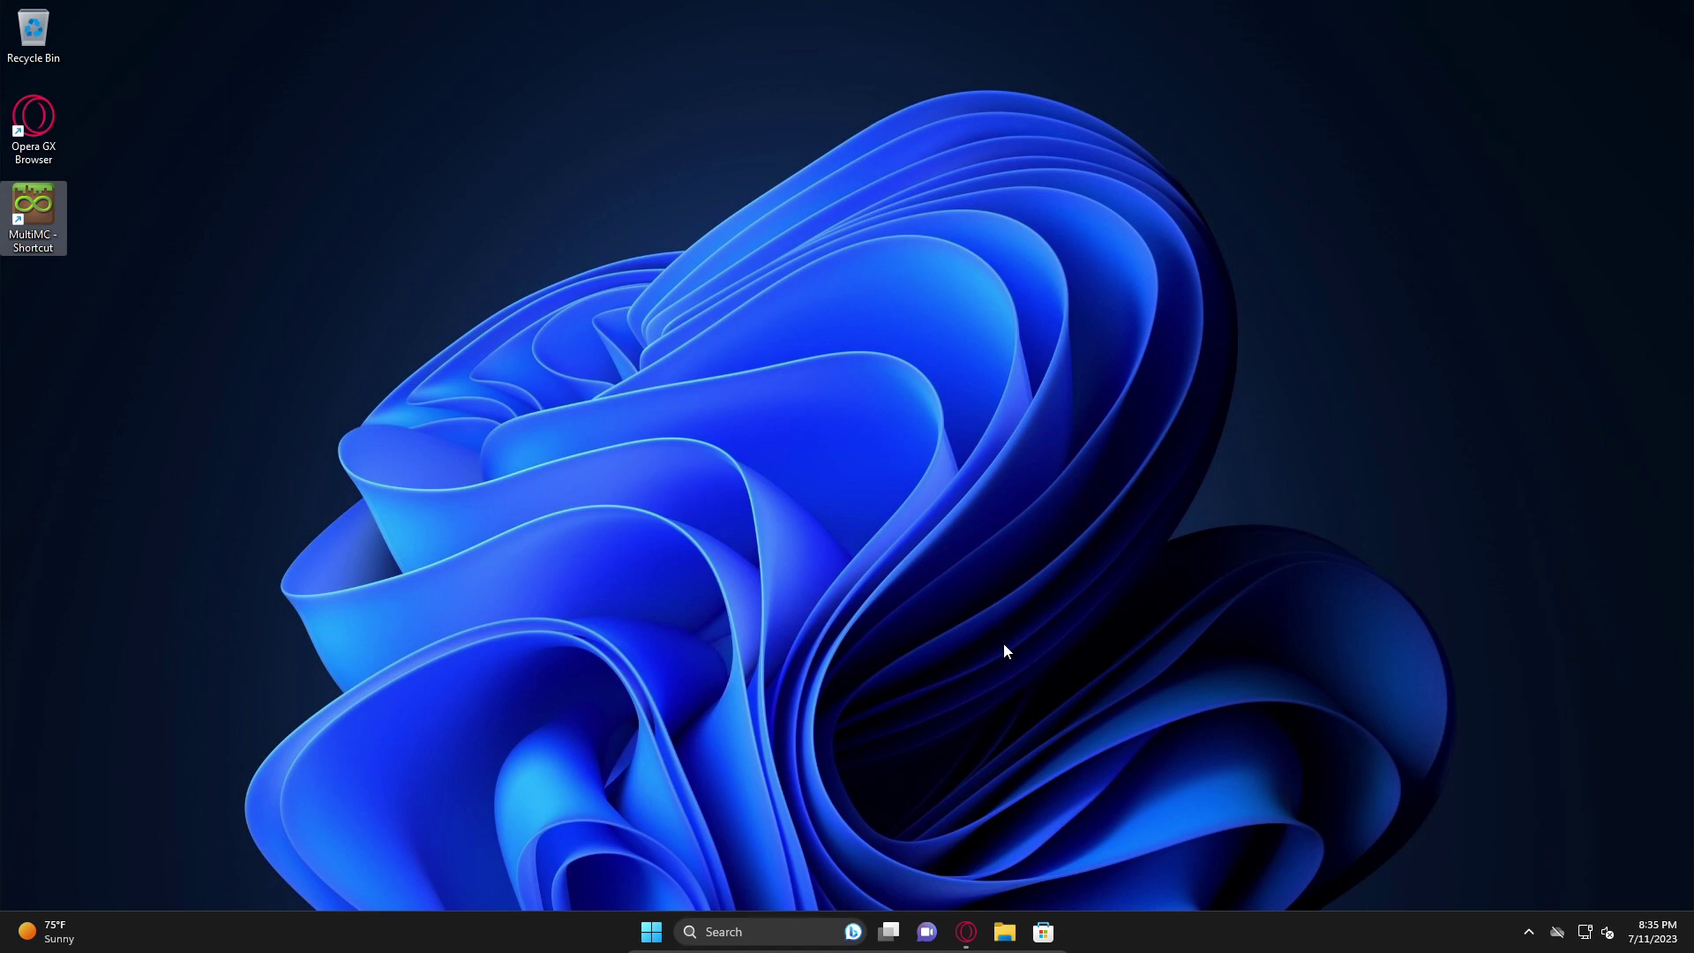
In Opera GX, download the Windows FTB App installer from the Feed The Beast site, saving it as FTB AppInstaller (1) in Downloads
click(966, 932)
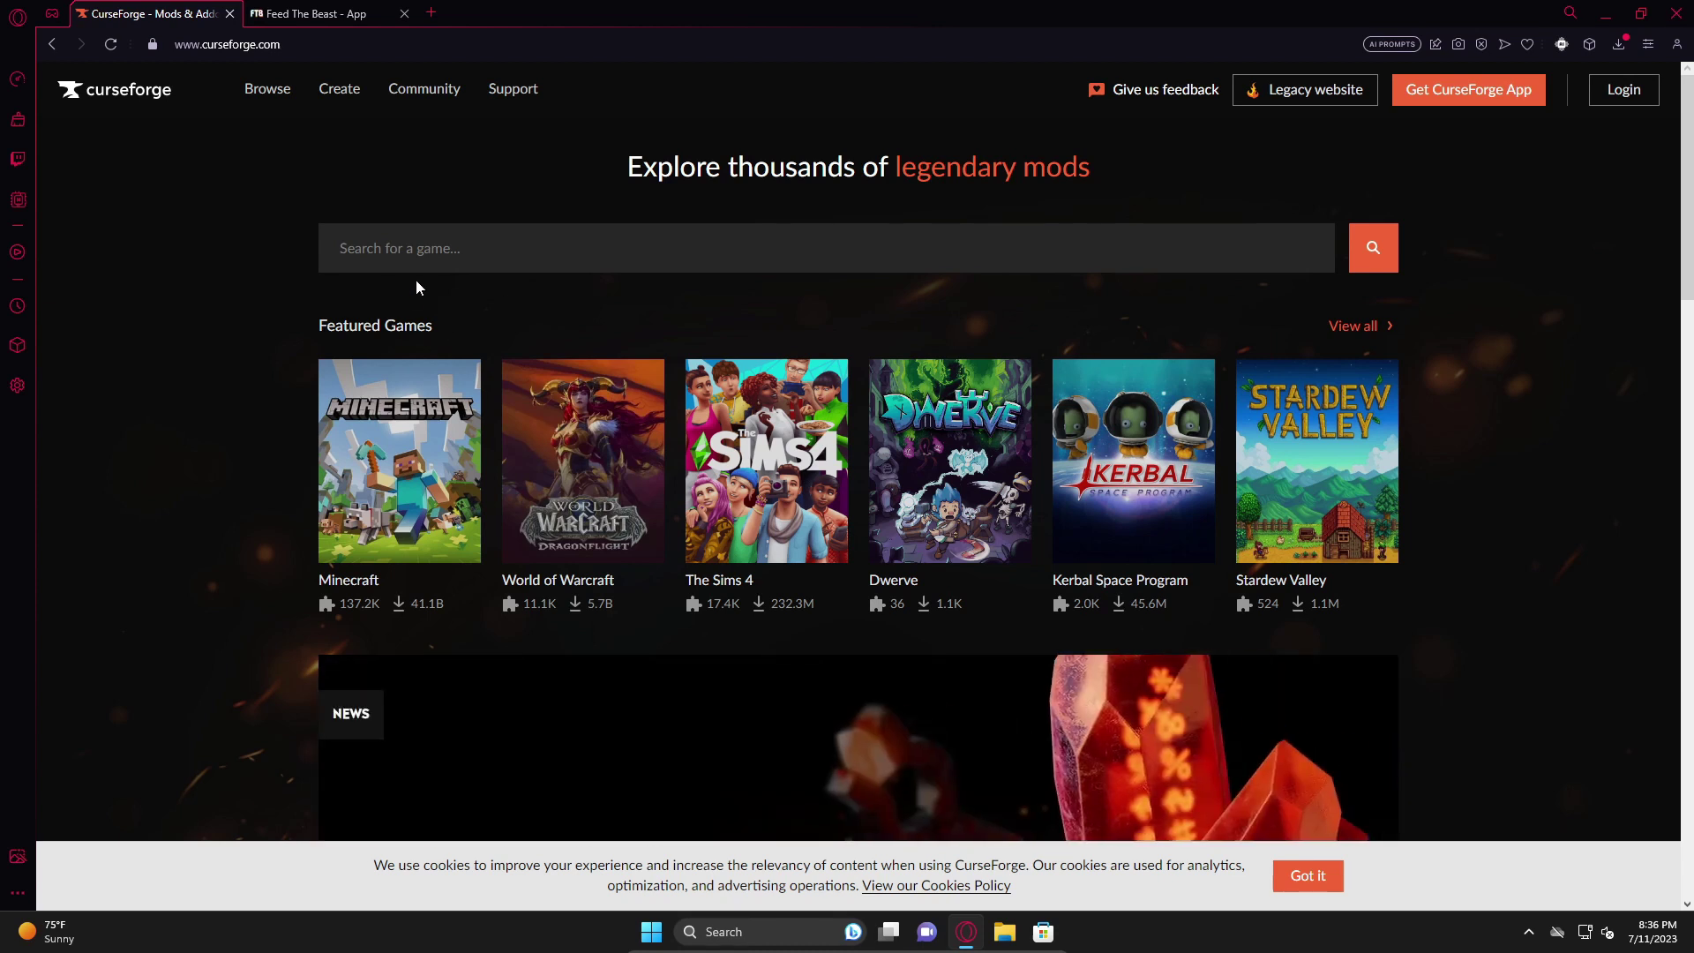
click(315, 15)
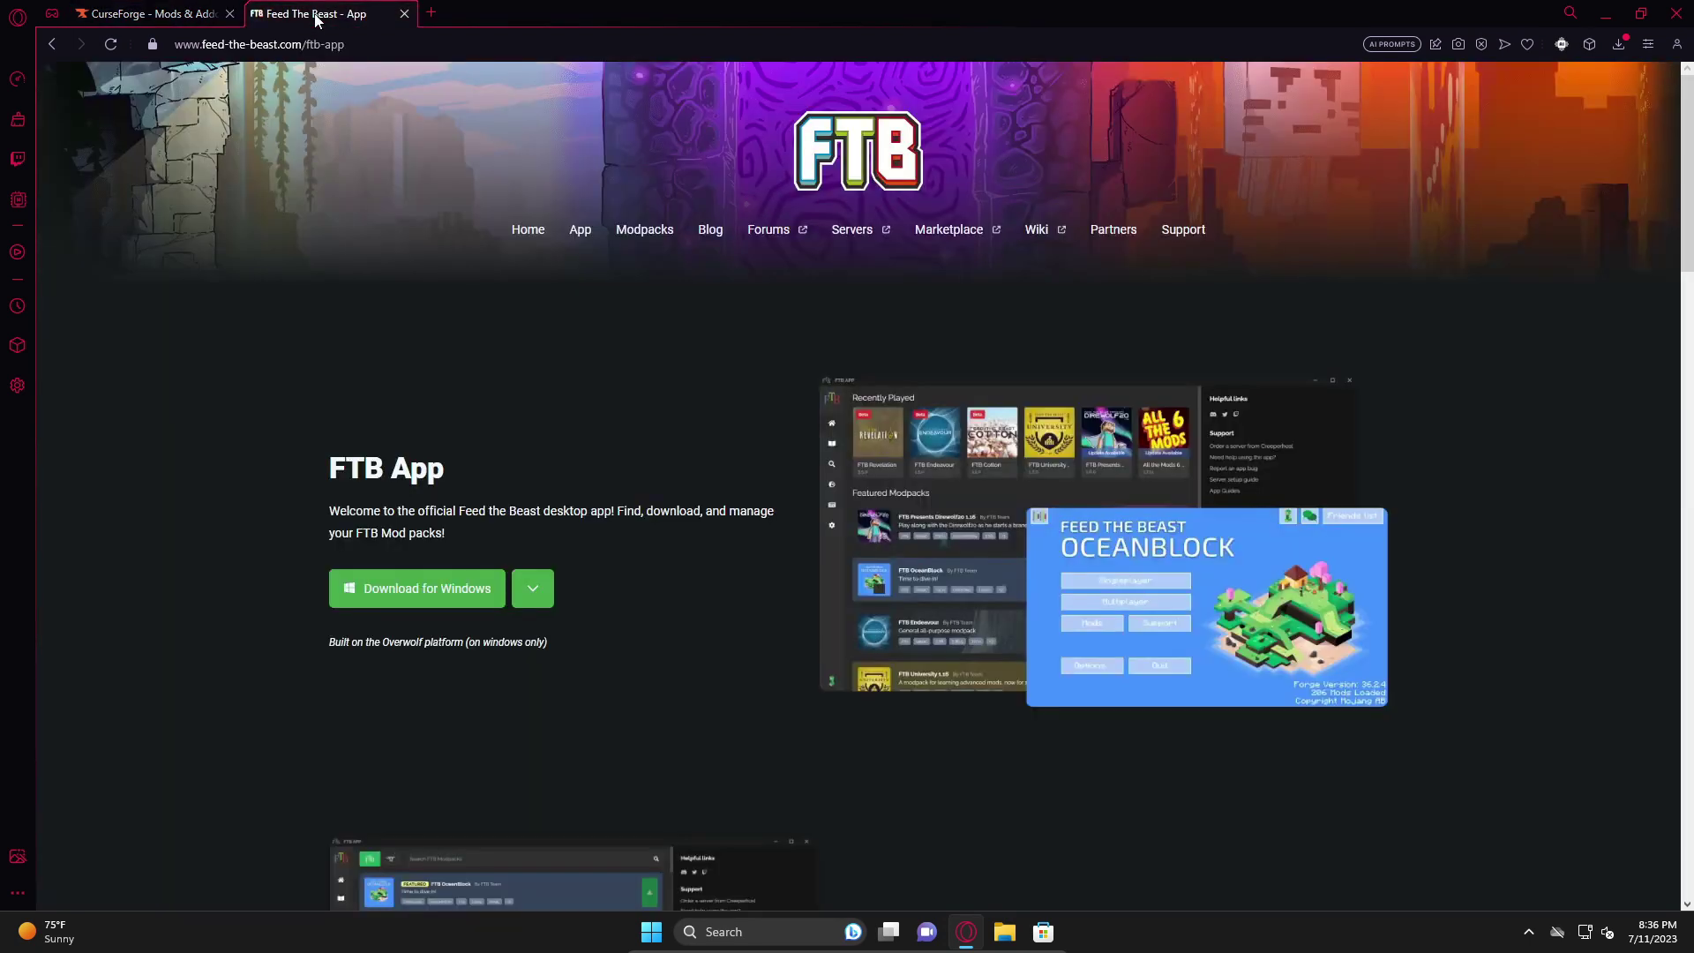
click(410, 595)
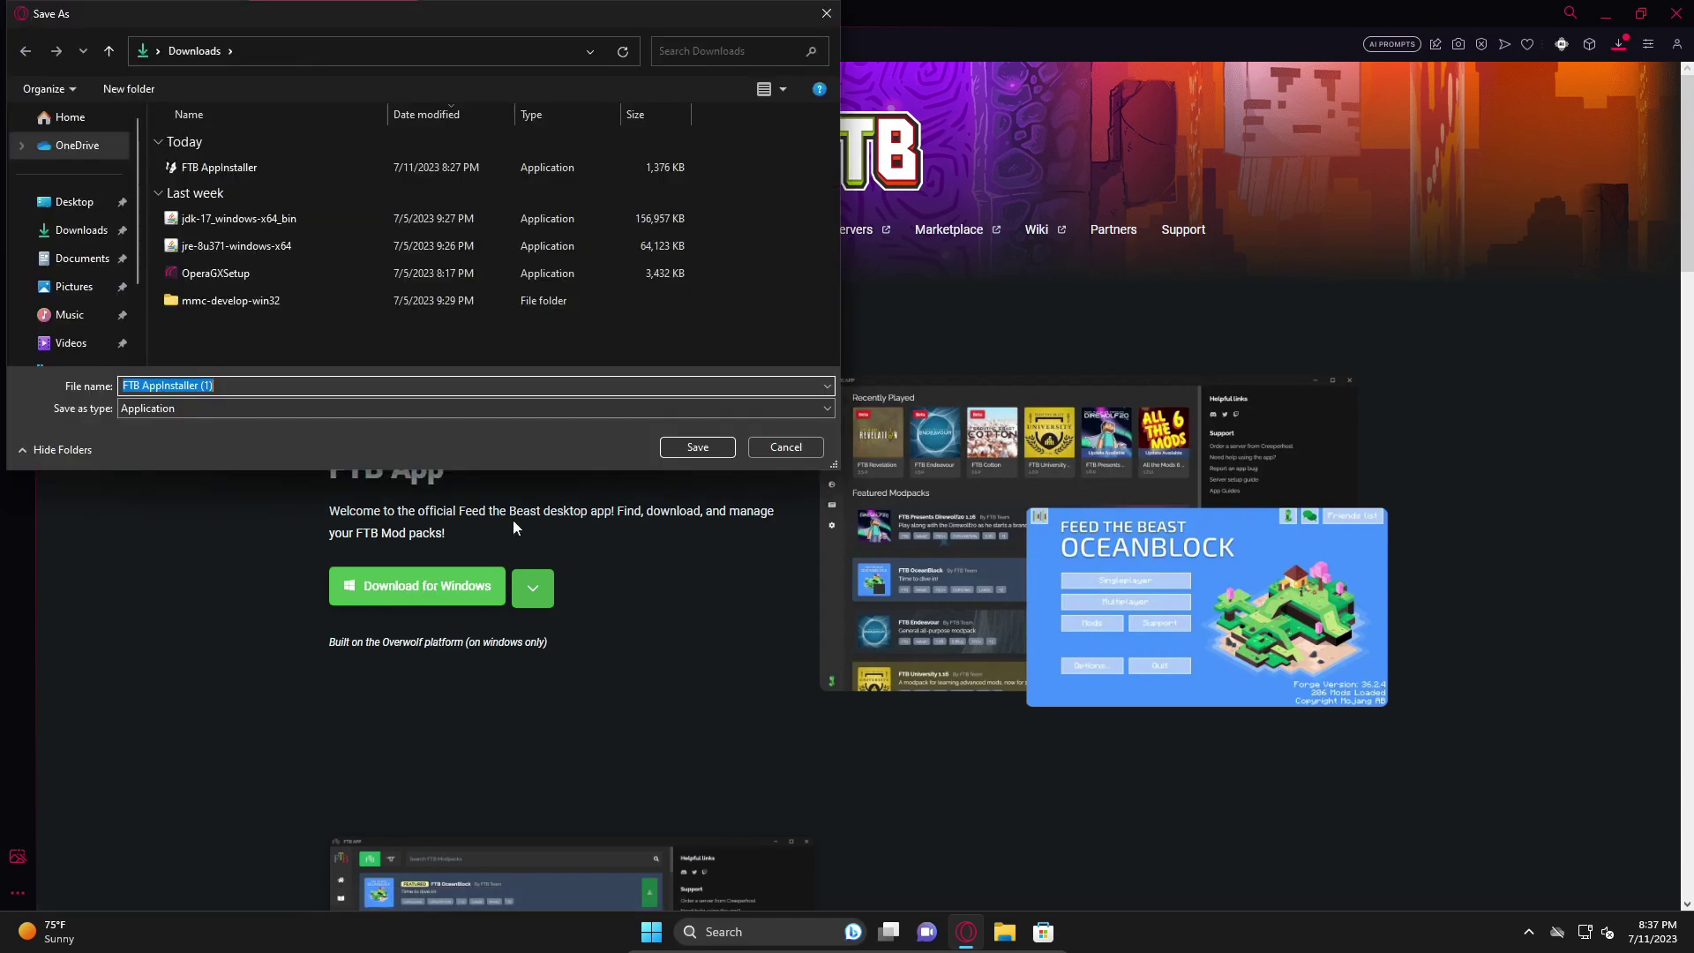
key(Return)
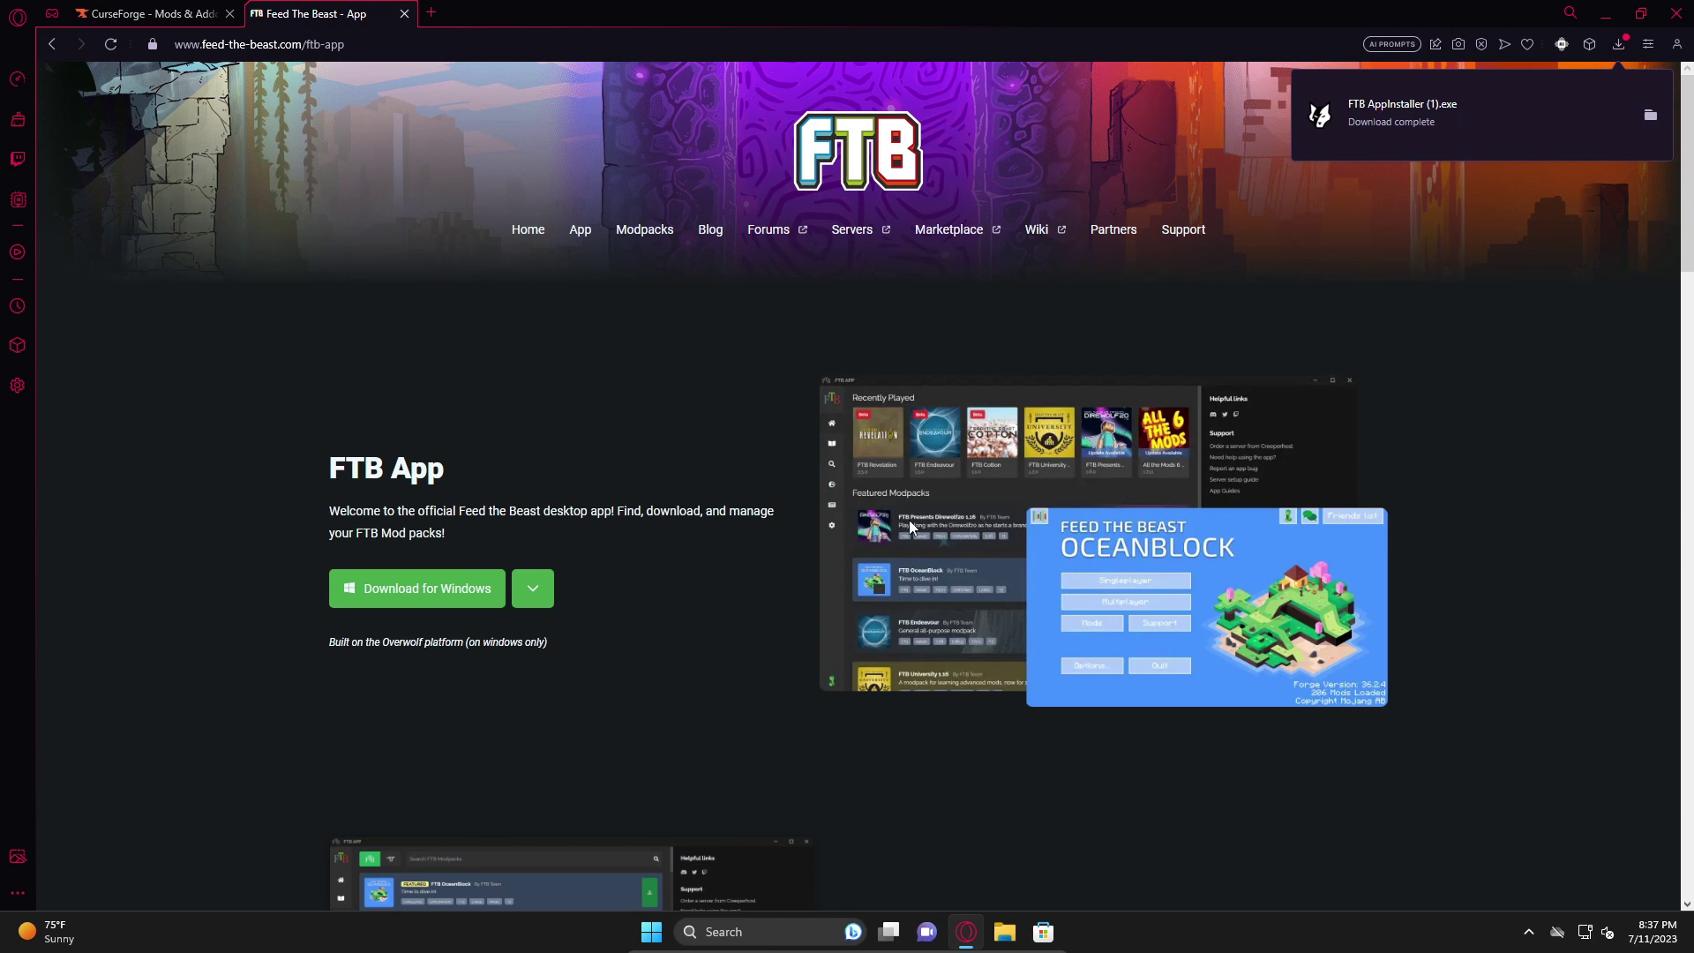
click(1606, 13)
Run FTB AppInstaller (1) from the Downloads folder and allow Overwolf to make changes to the device
click(1004, 932)
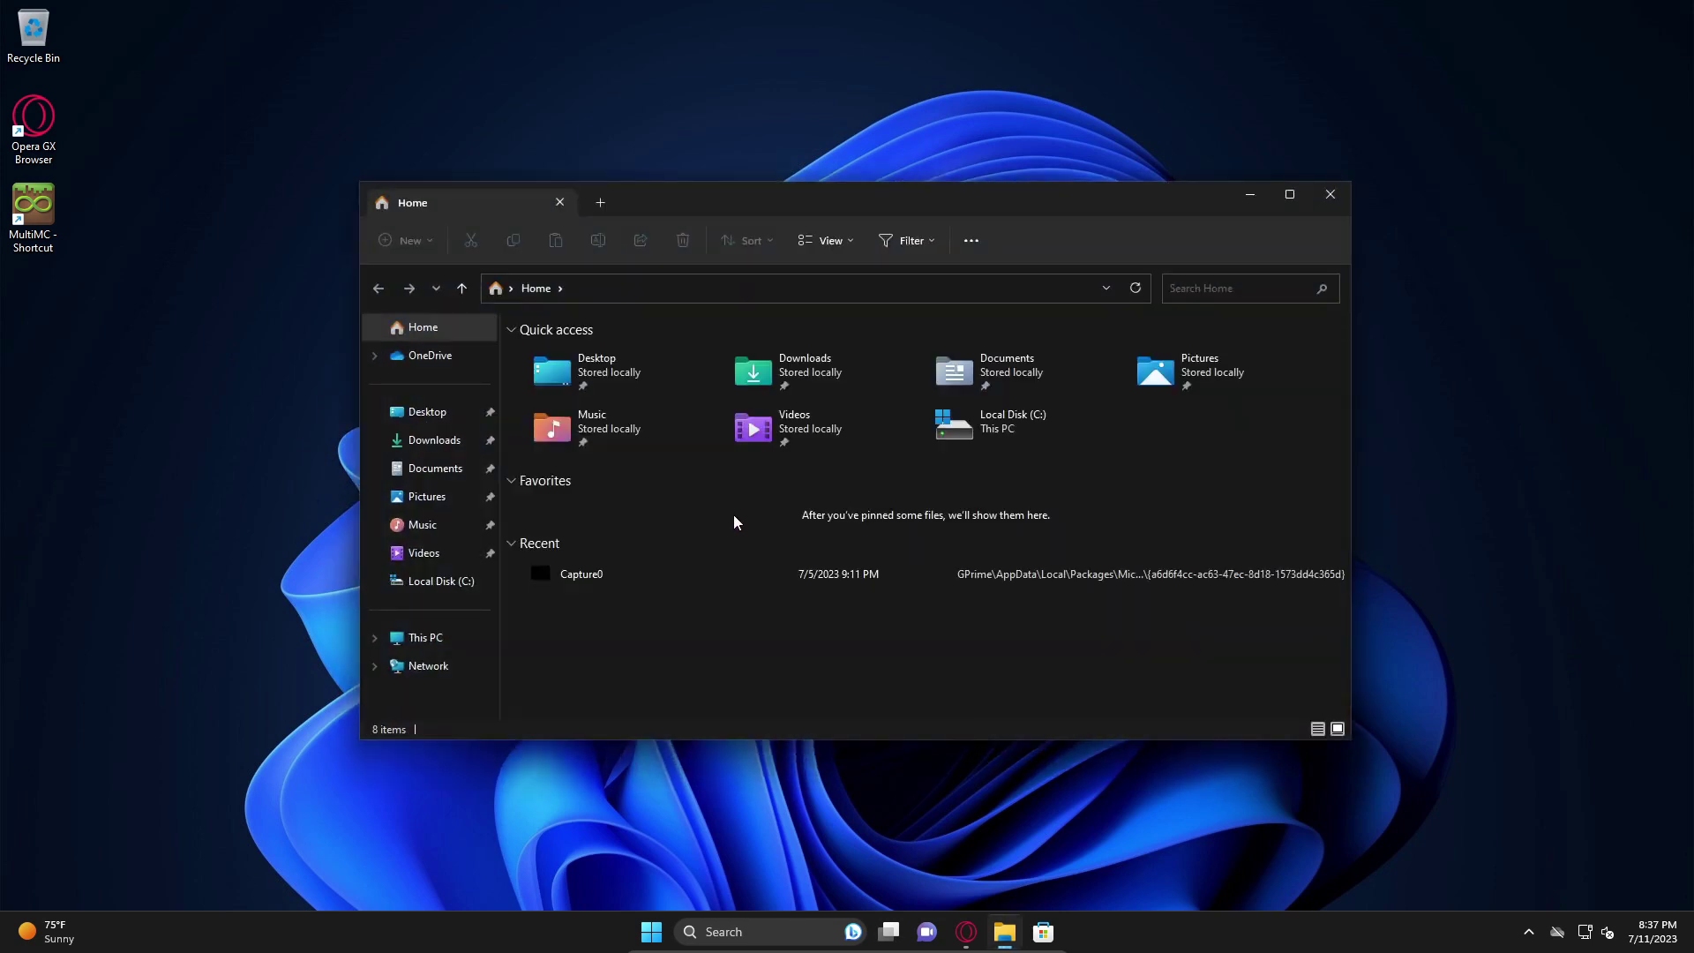
click(435, 441)
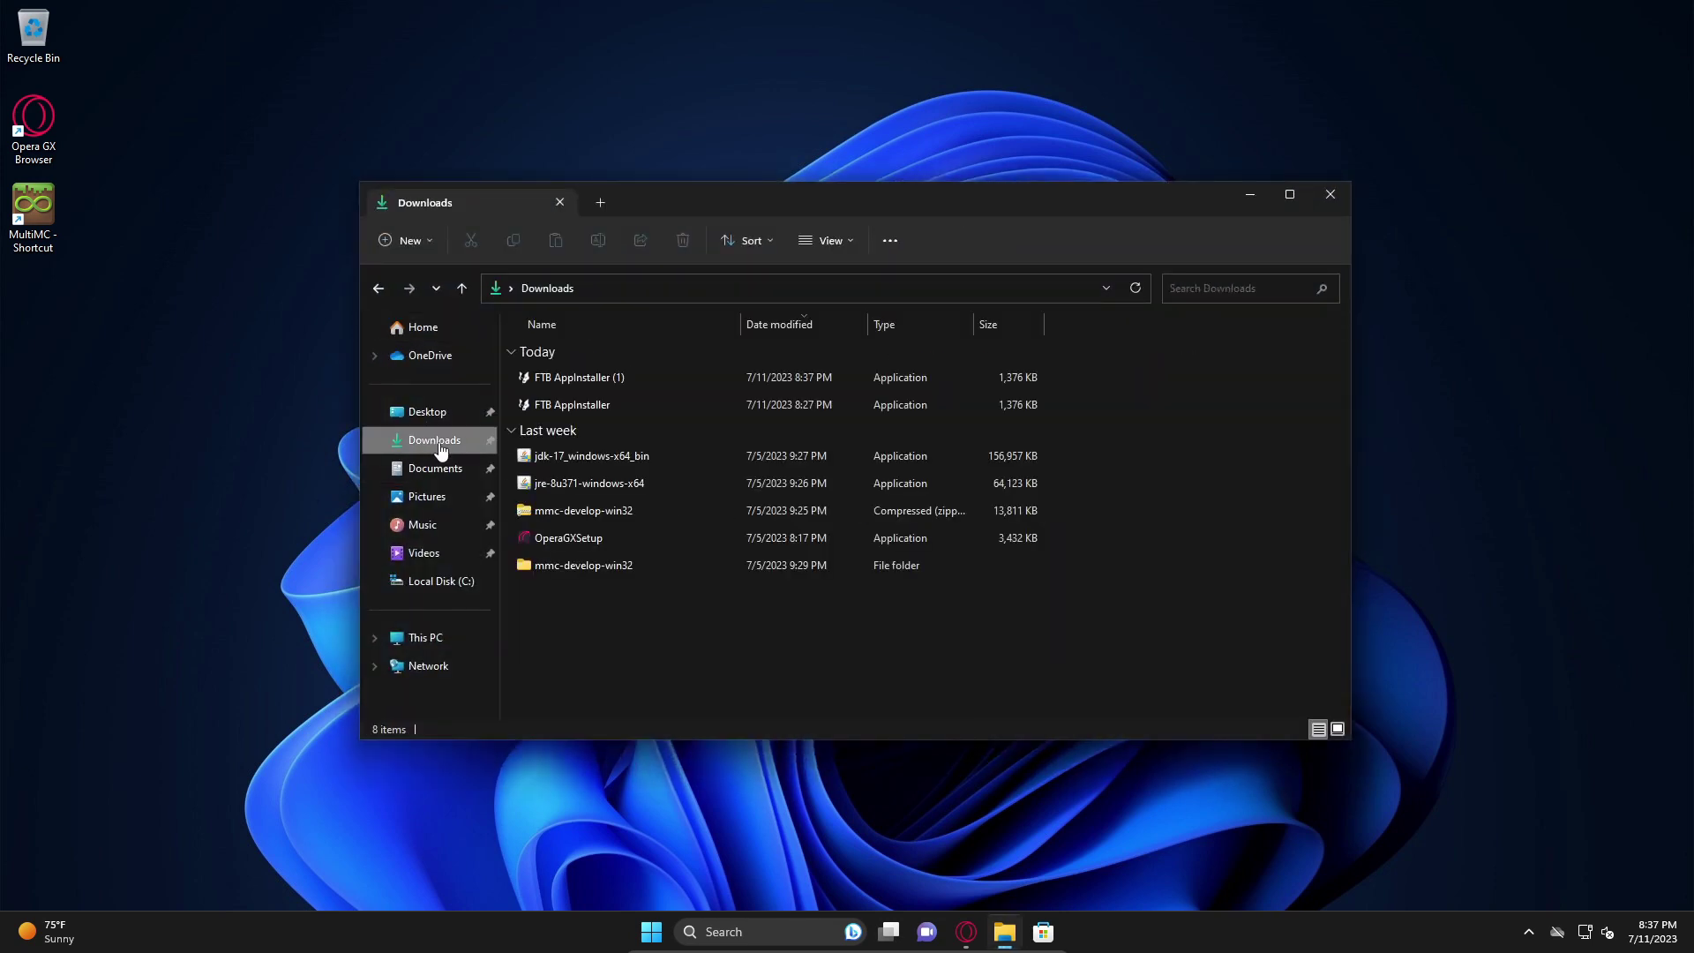
double_click(593, 390)
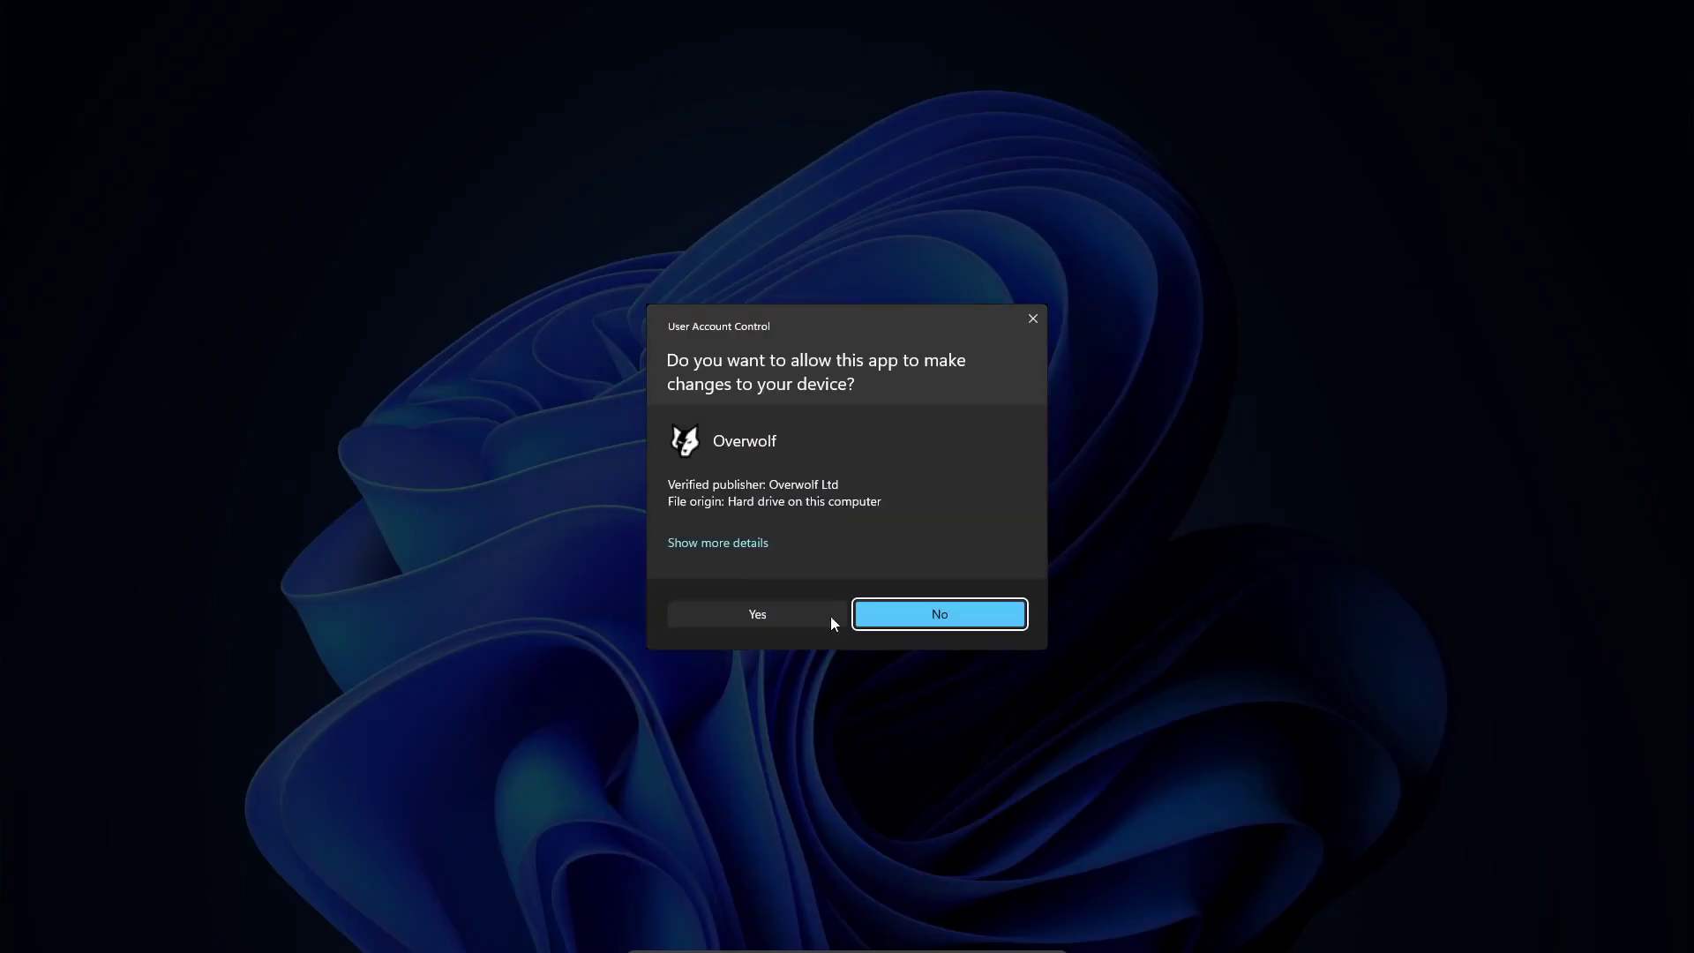
click(782, 623)
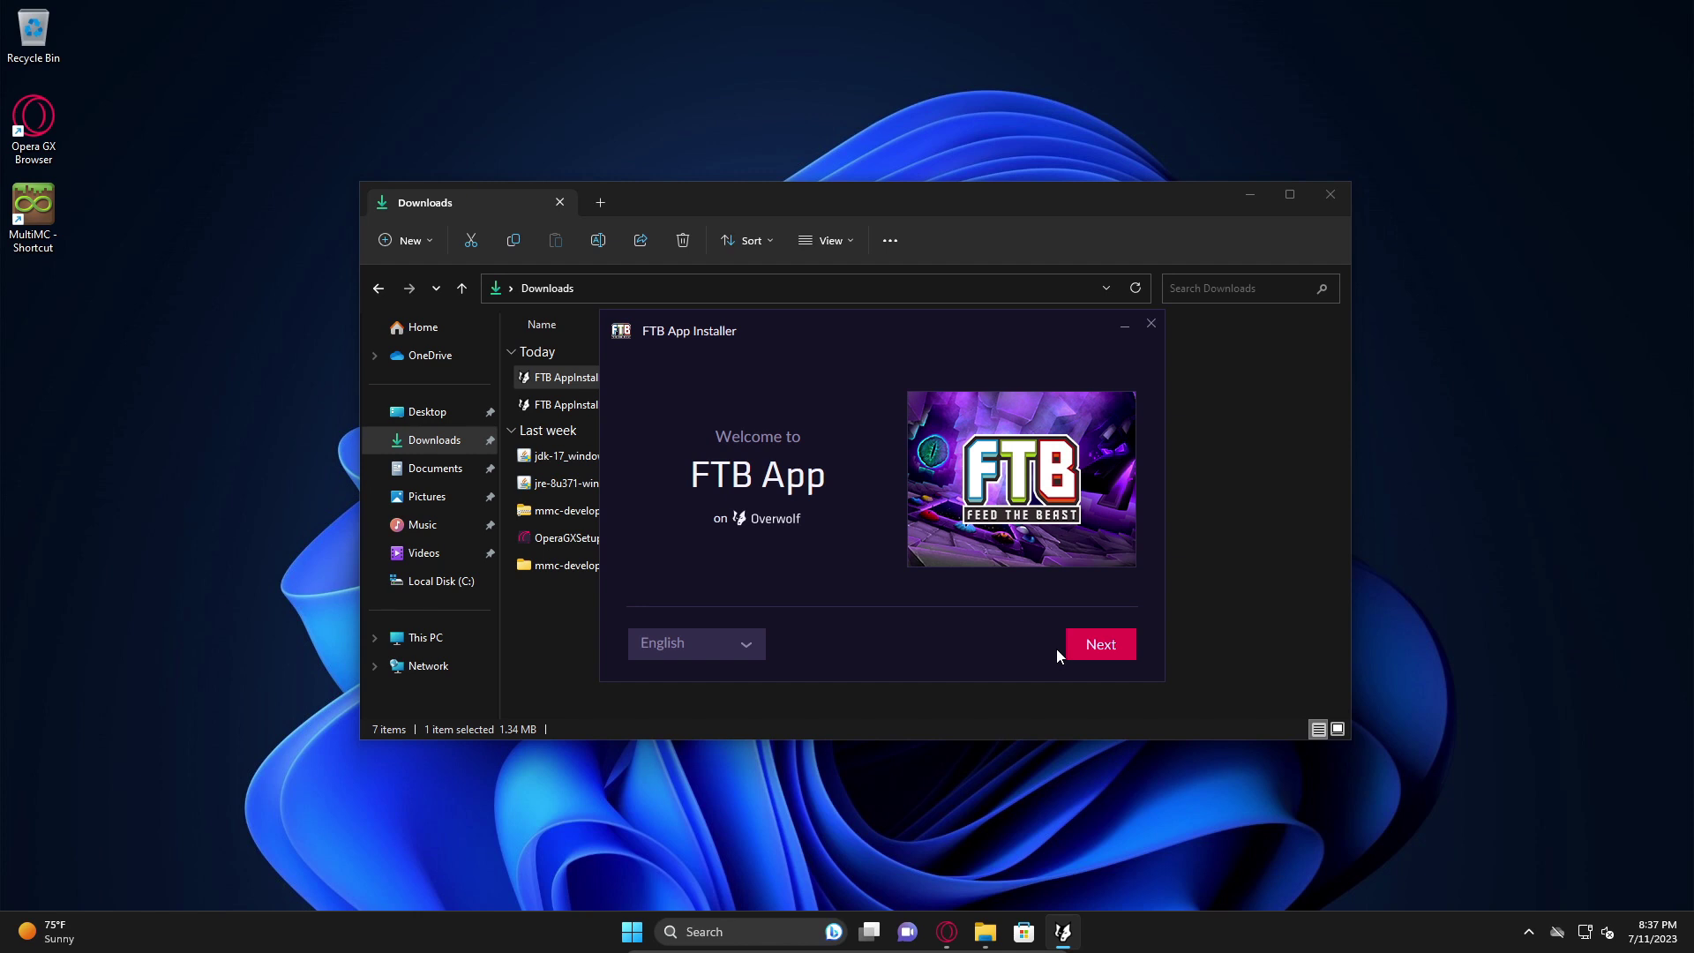
Install FTB App in the default folder with its desktop shortcut and accepted terms, close the Downloads window and launch the app
click(1103, 645)
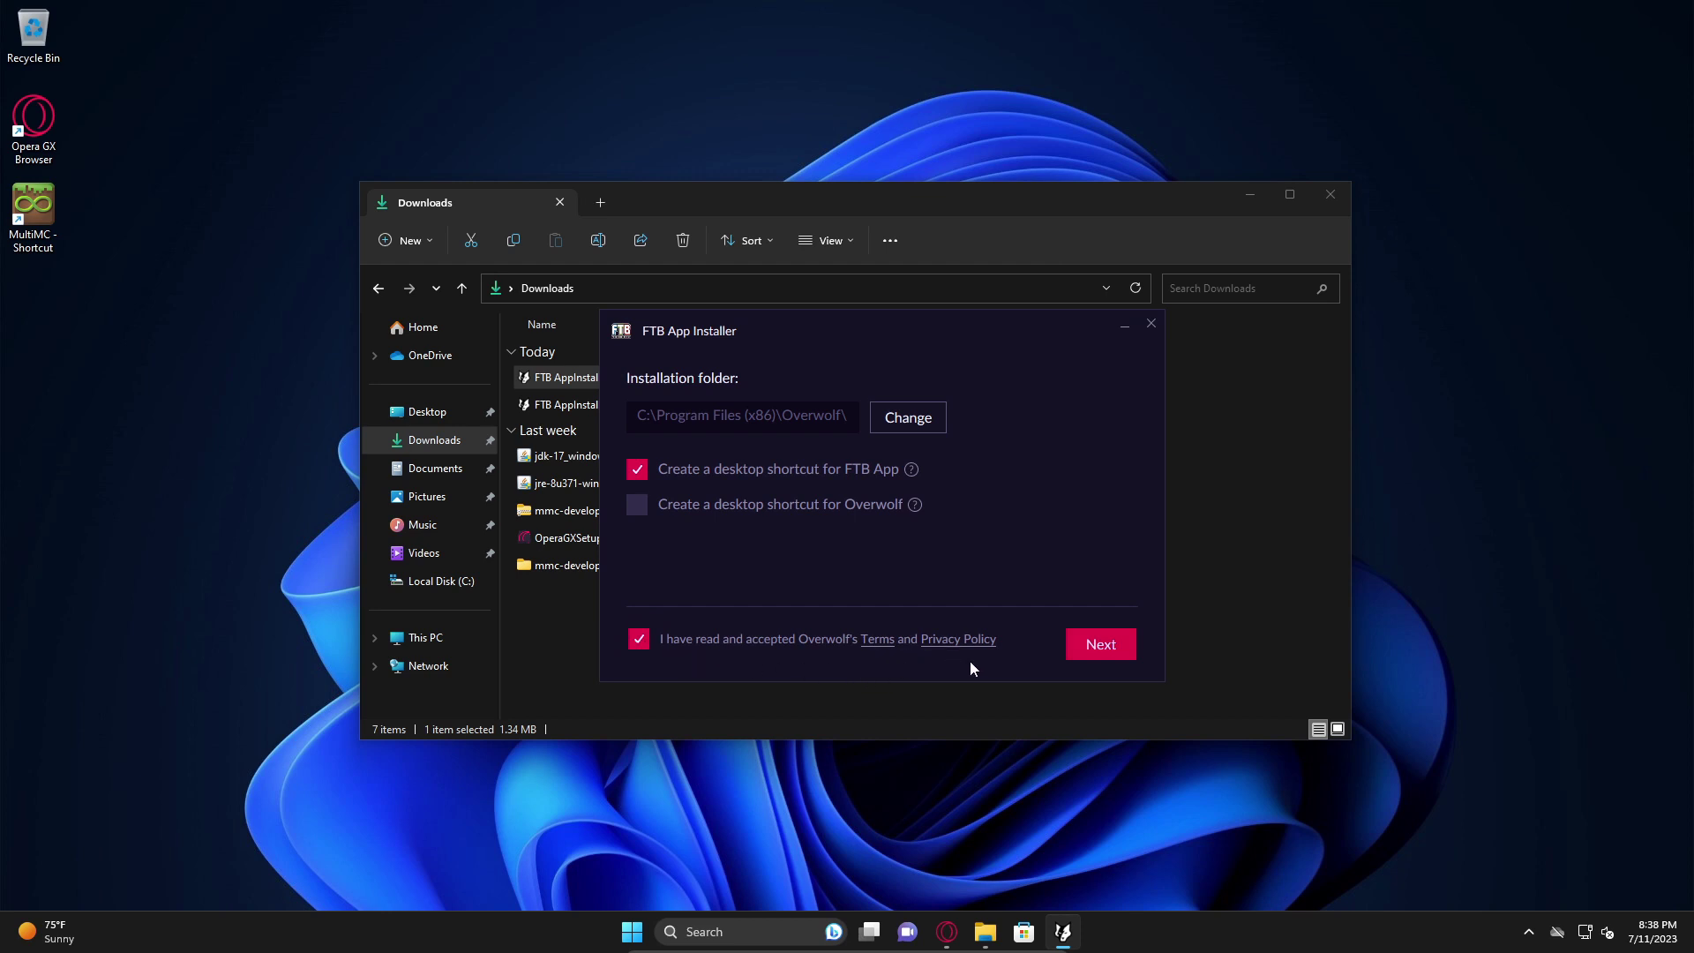
click(1101, 642)
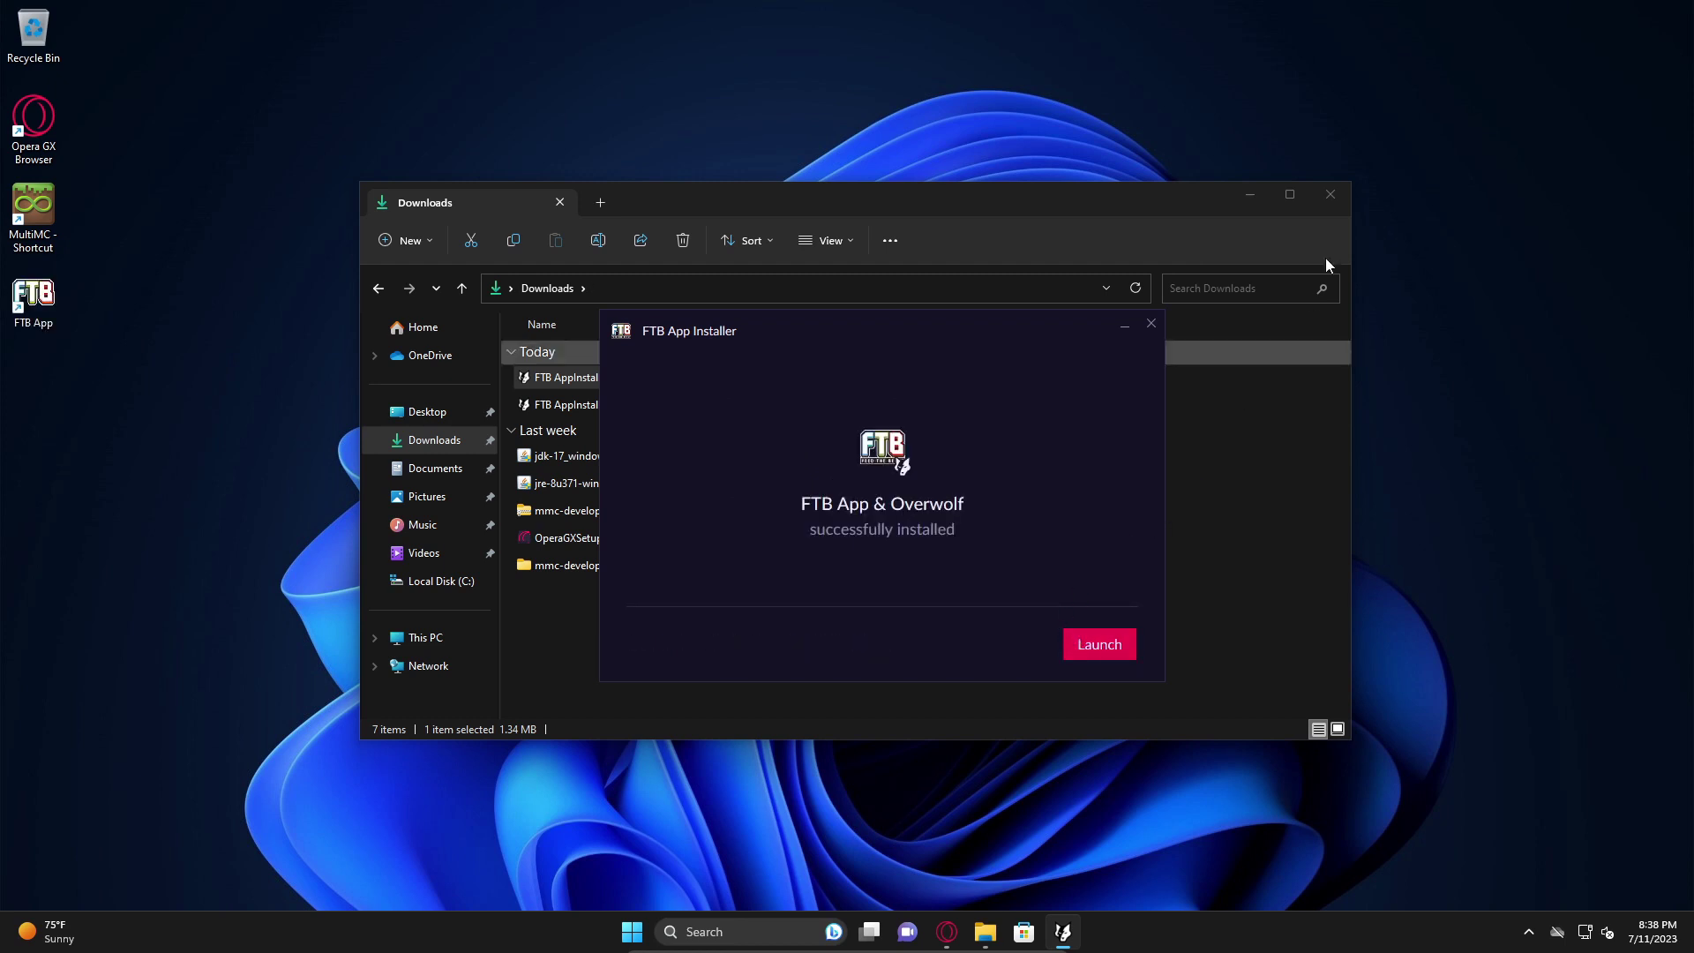
click(1330, 195)
click(1099, 648)
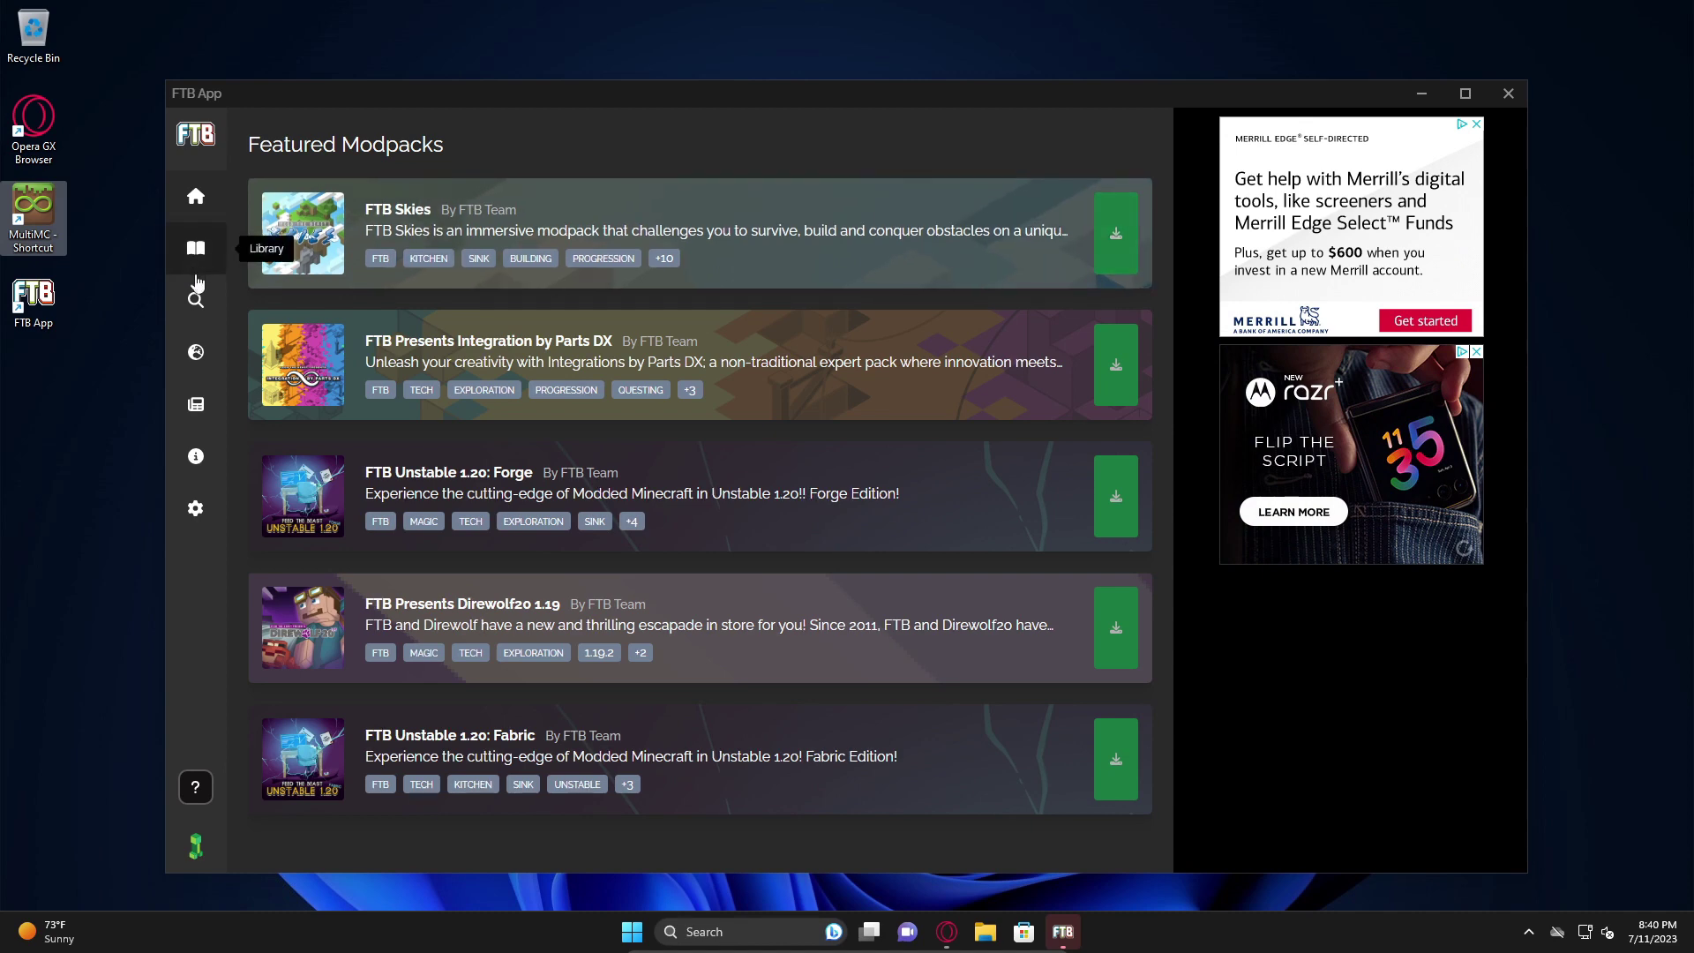
Browse for modpacks with CurseForge as the source and search for "sky"
click(196, 302)
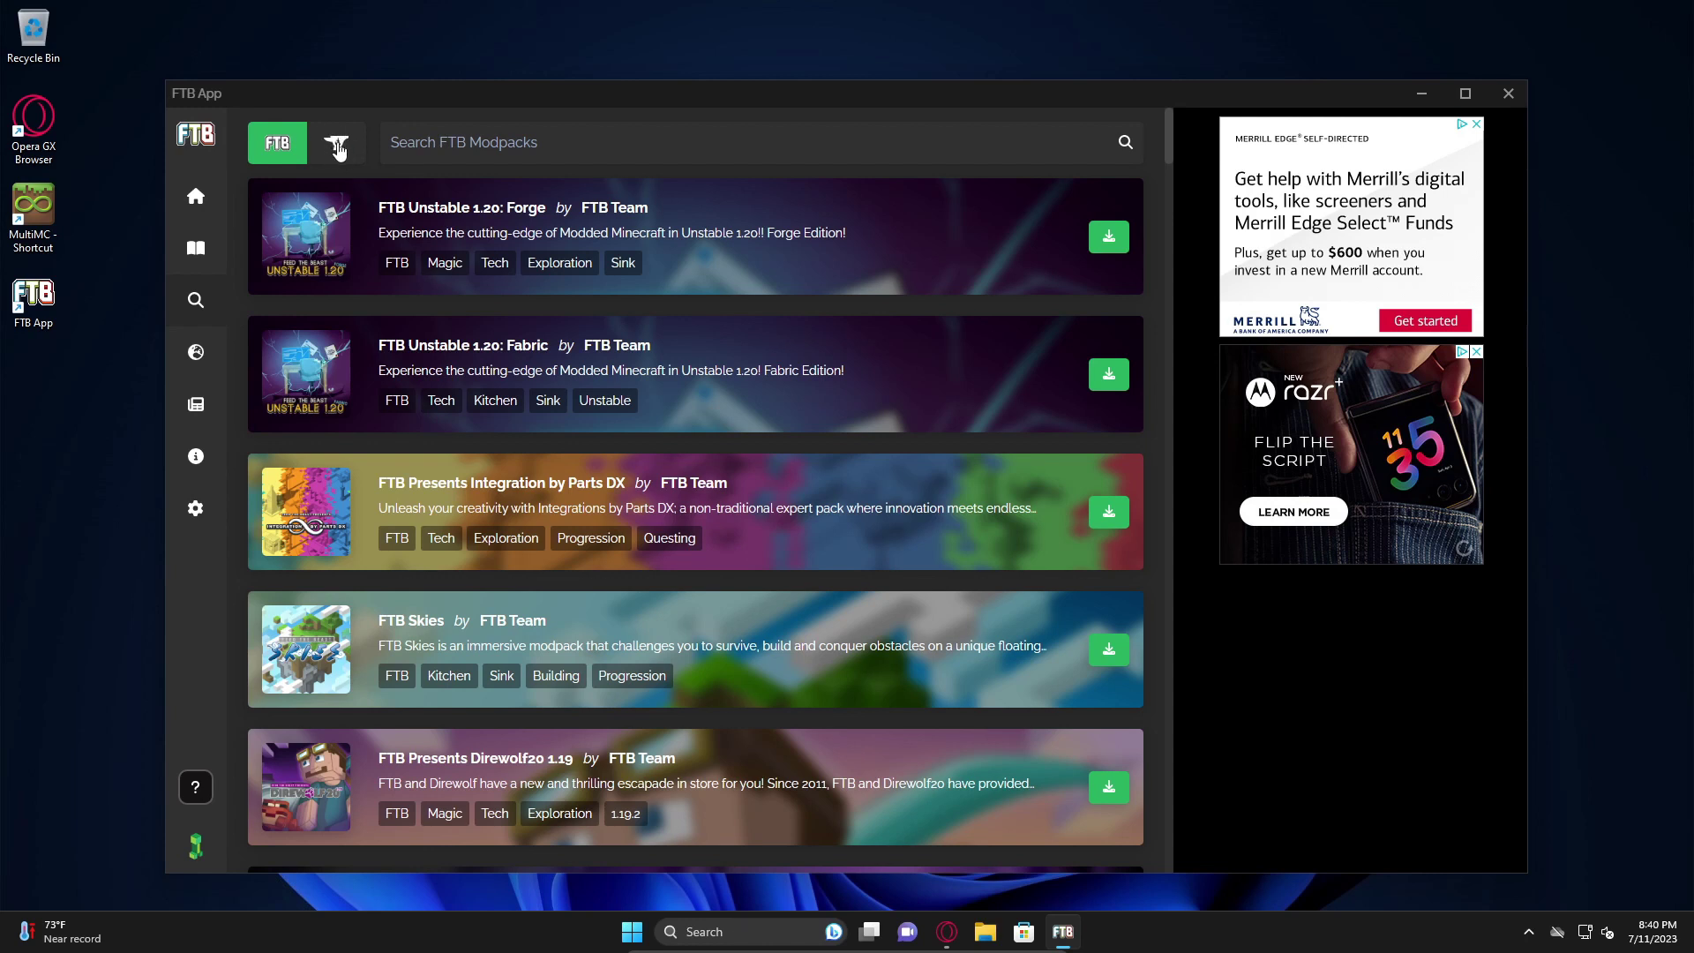
click(338, 150)
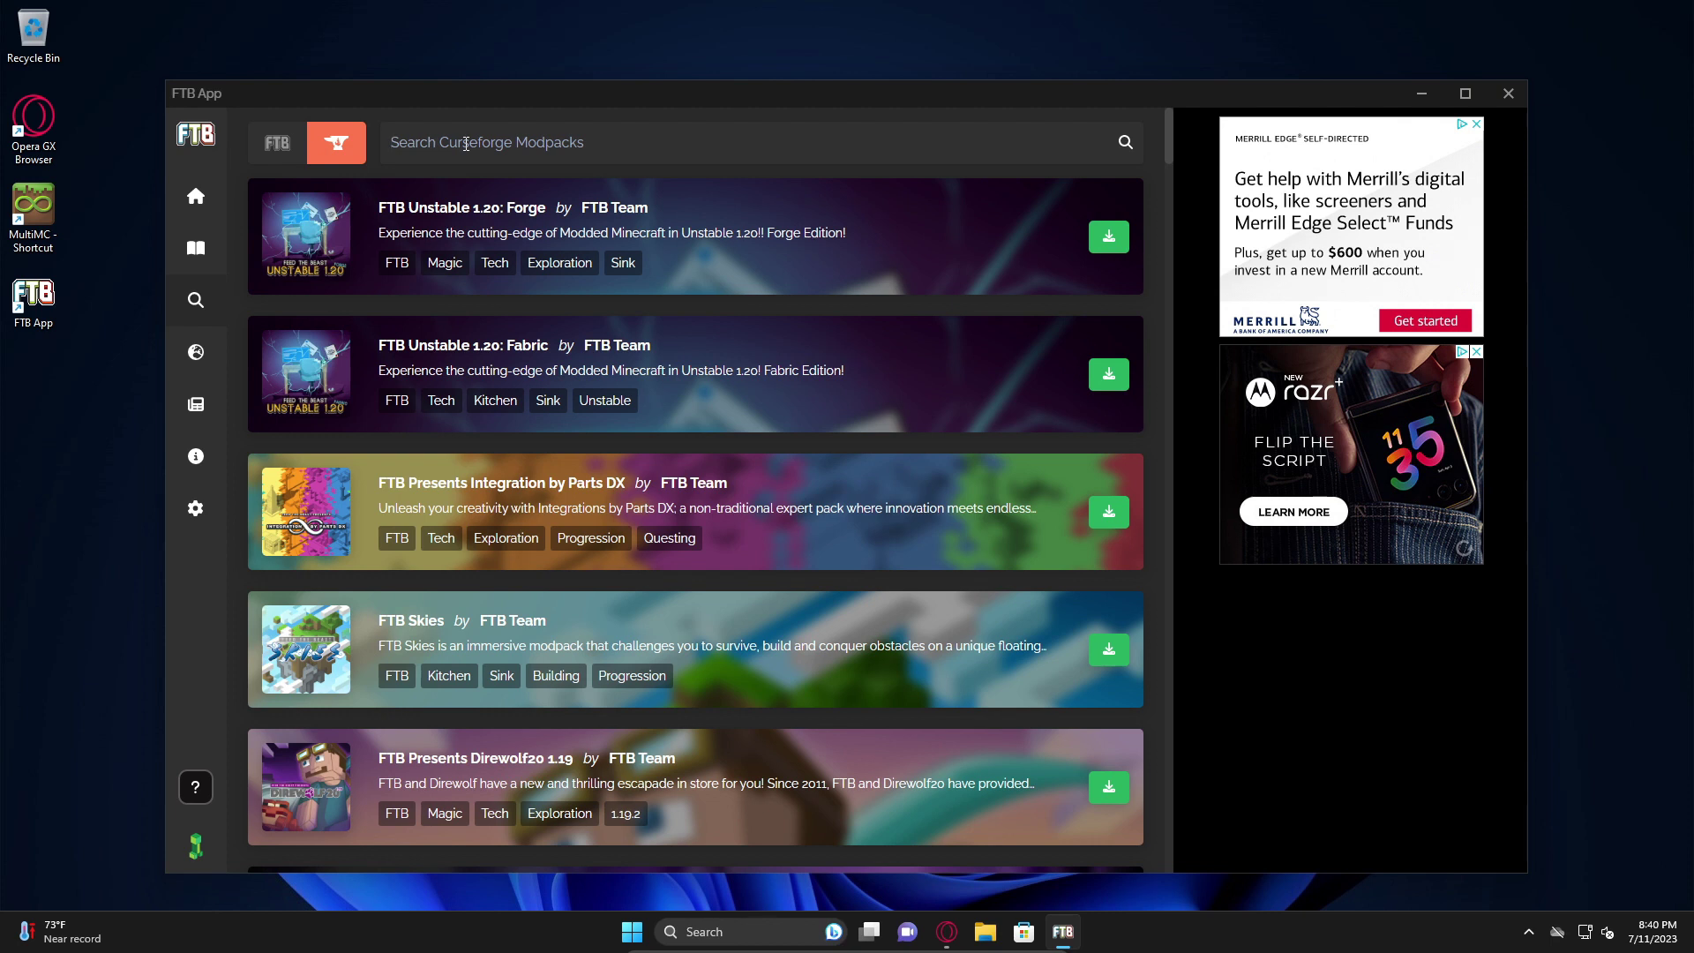
text(sky)
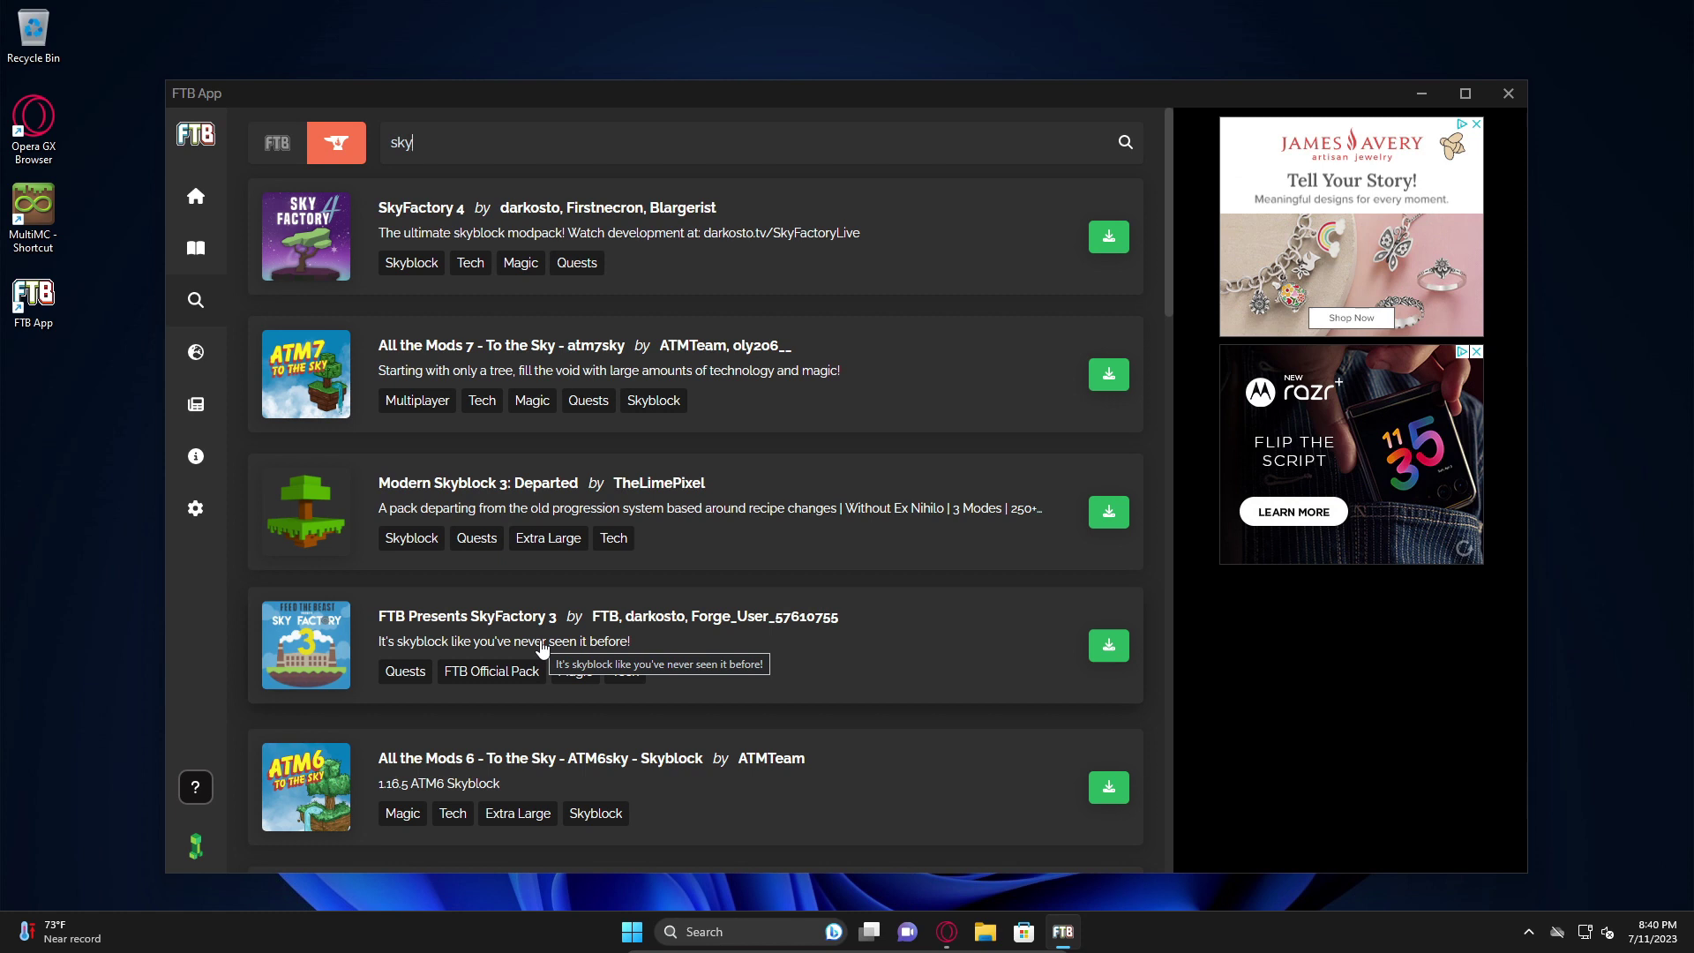
Replace the CurseForge modpack search with "fab" and look through the matching packs
double_click(469, 133)
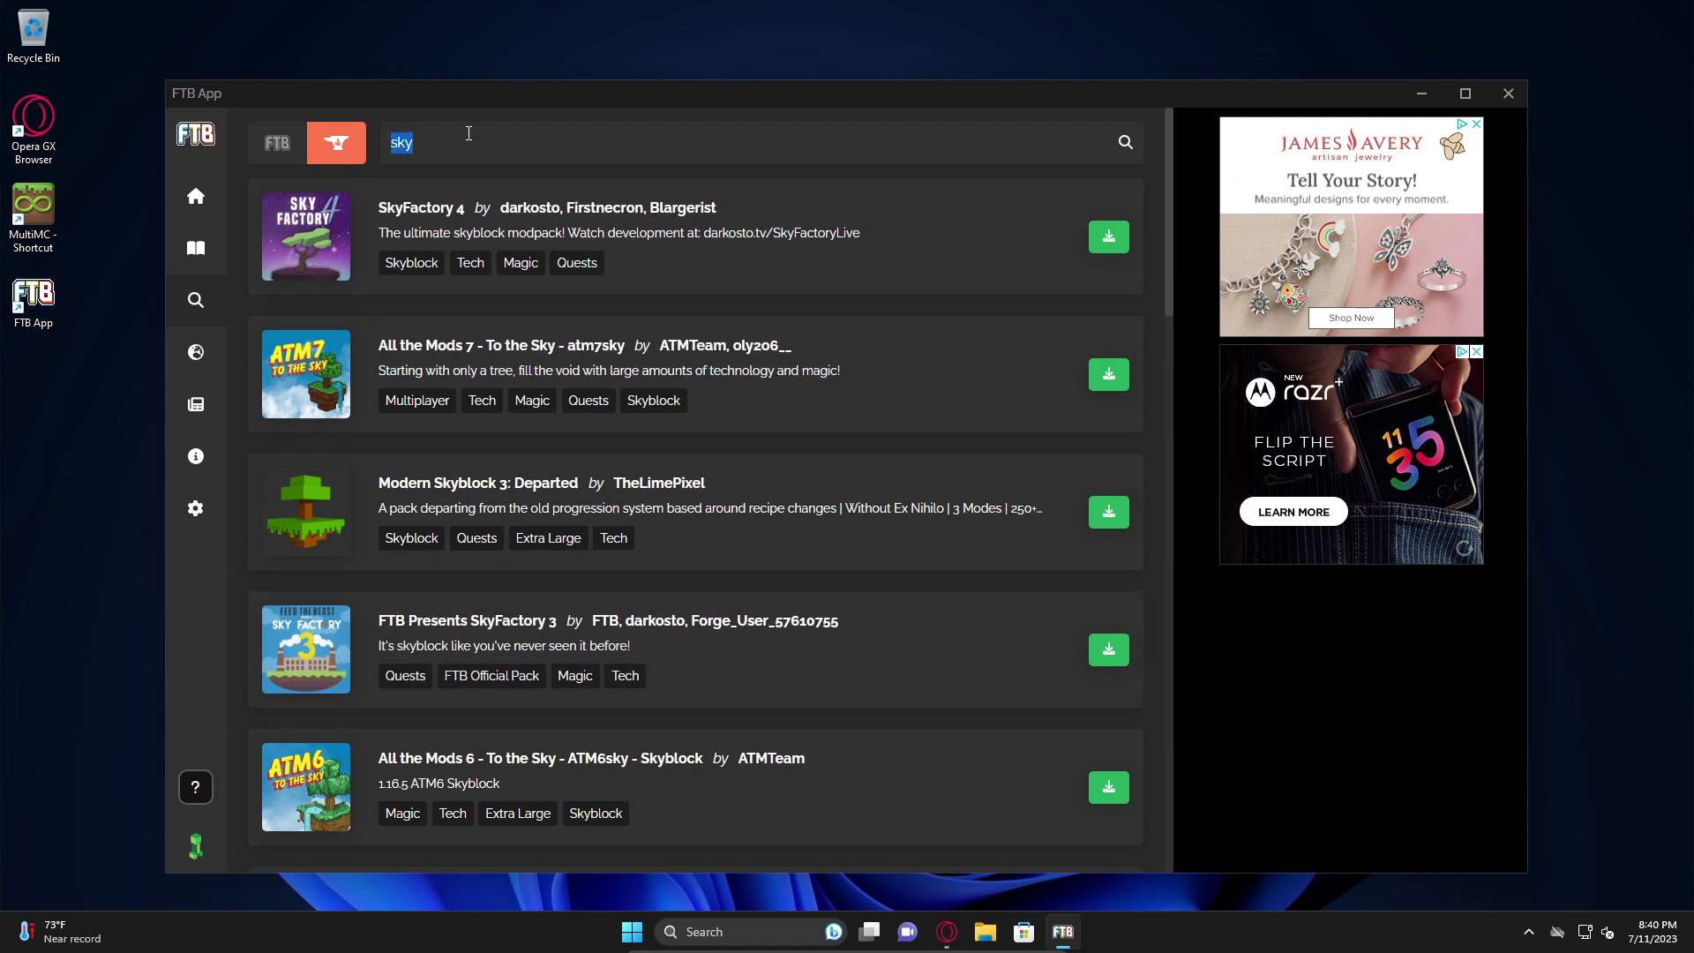
text(fab)
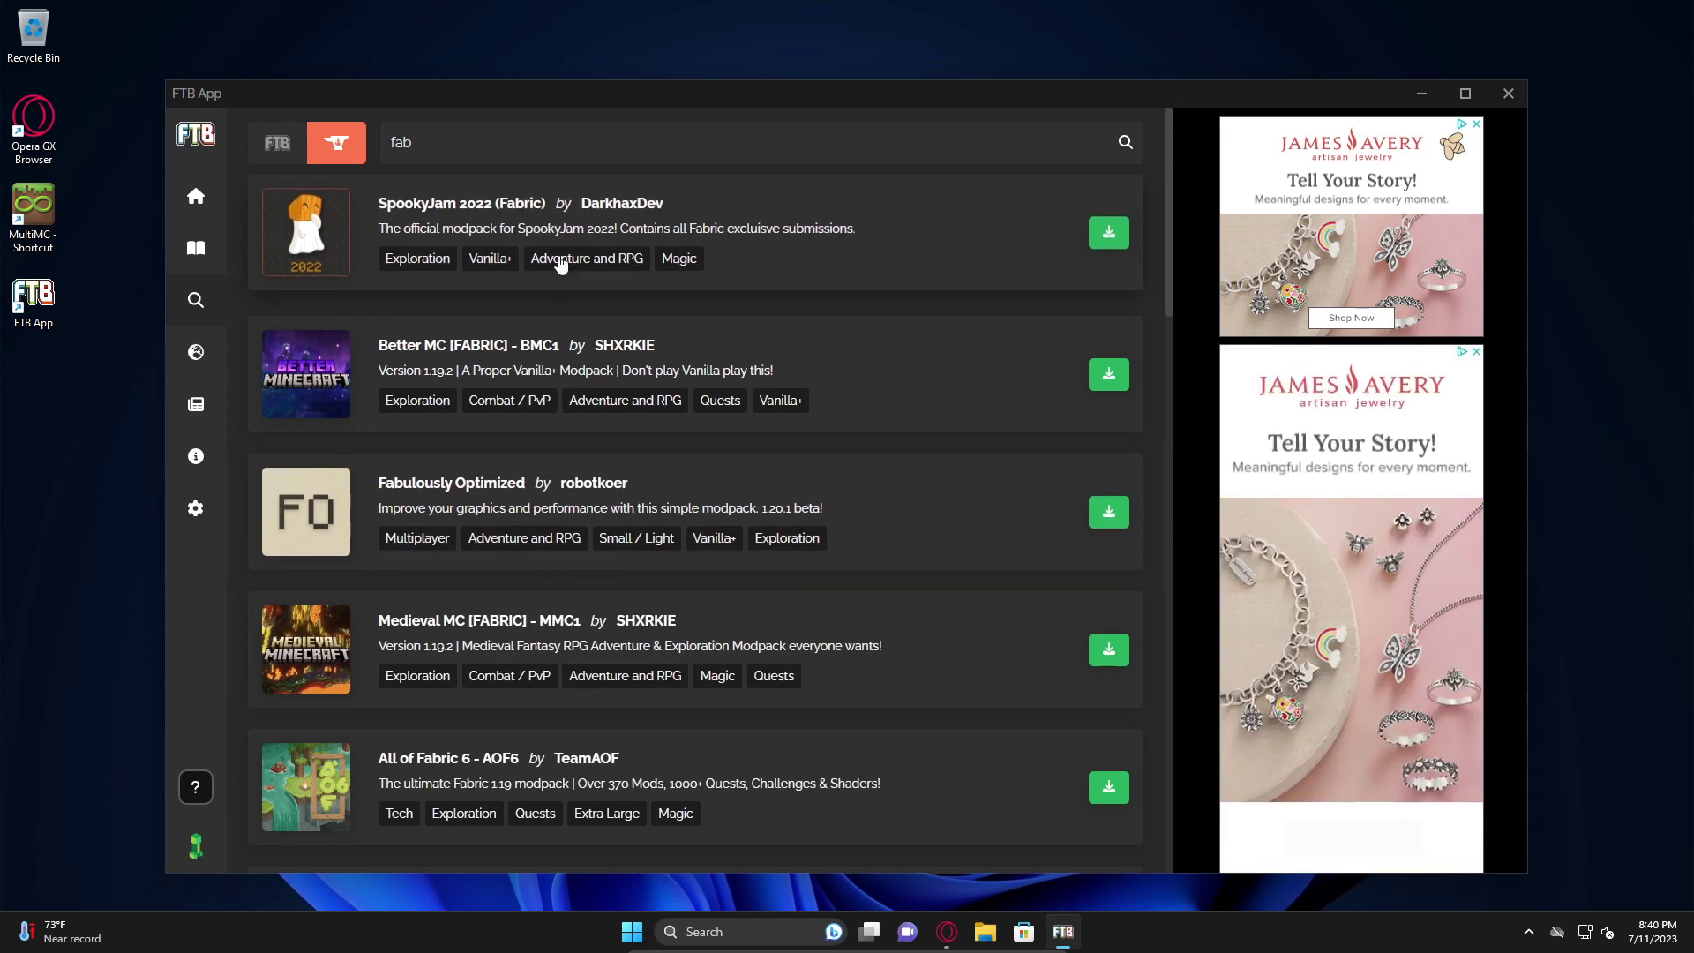
scroll(481, 529, down, 3)
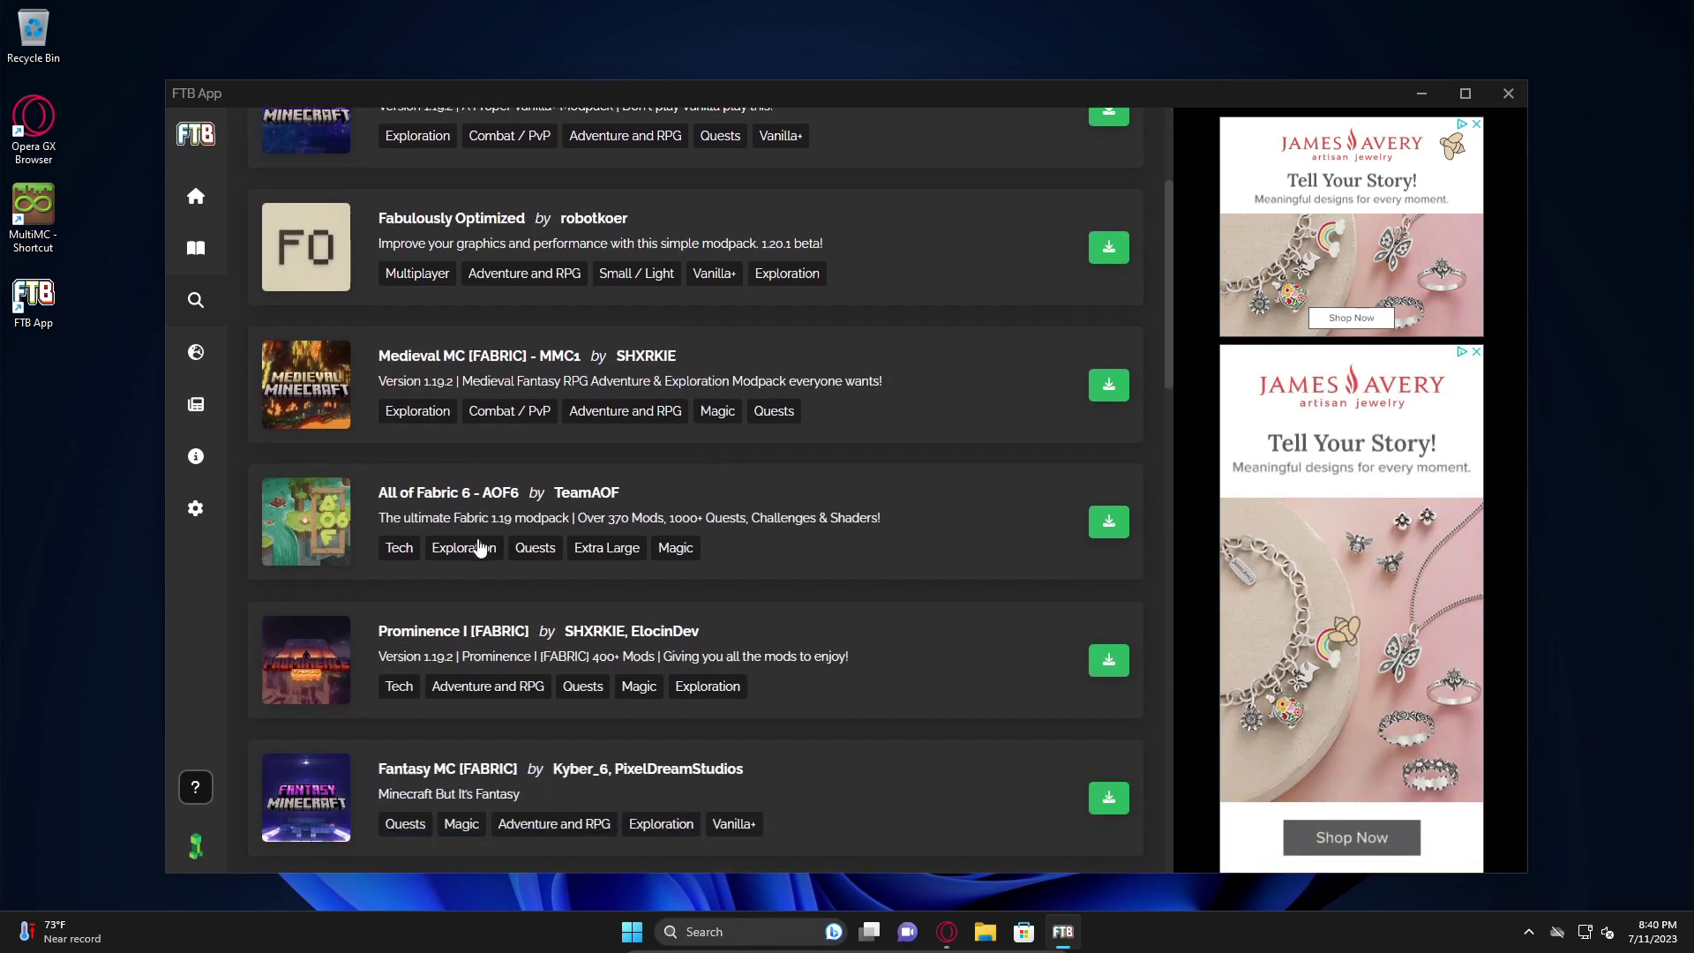
scroll(488, 639, up, 3)
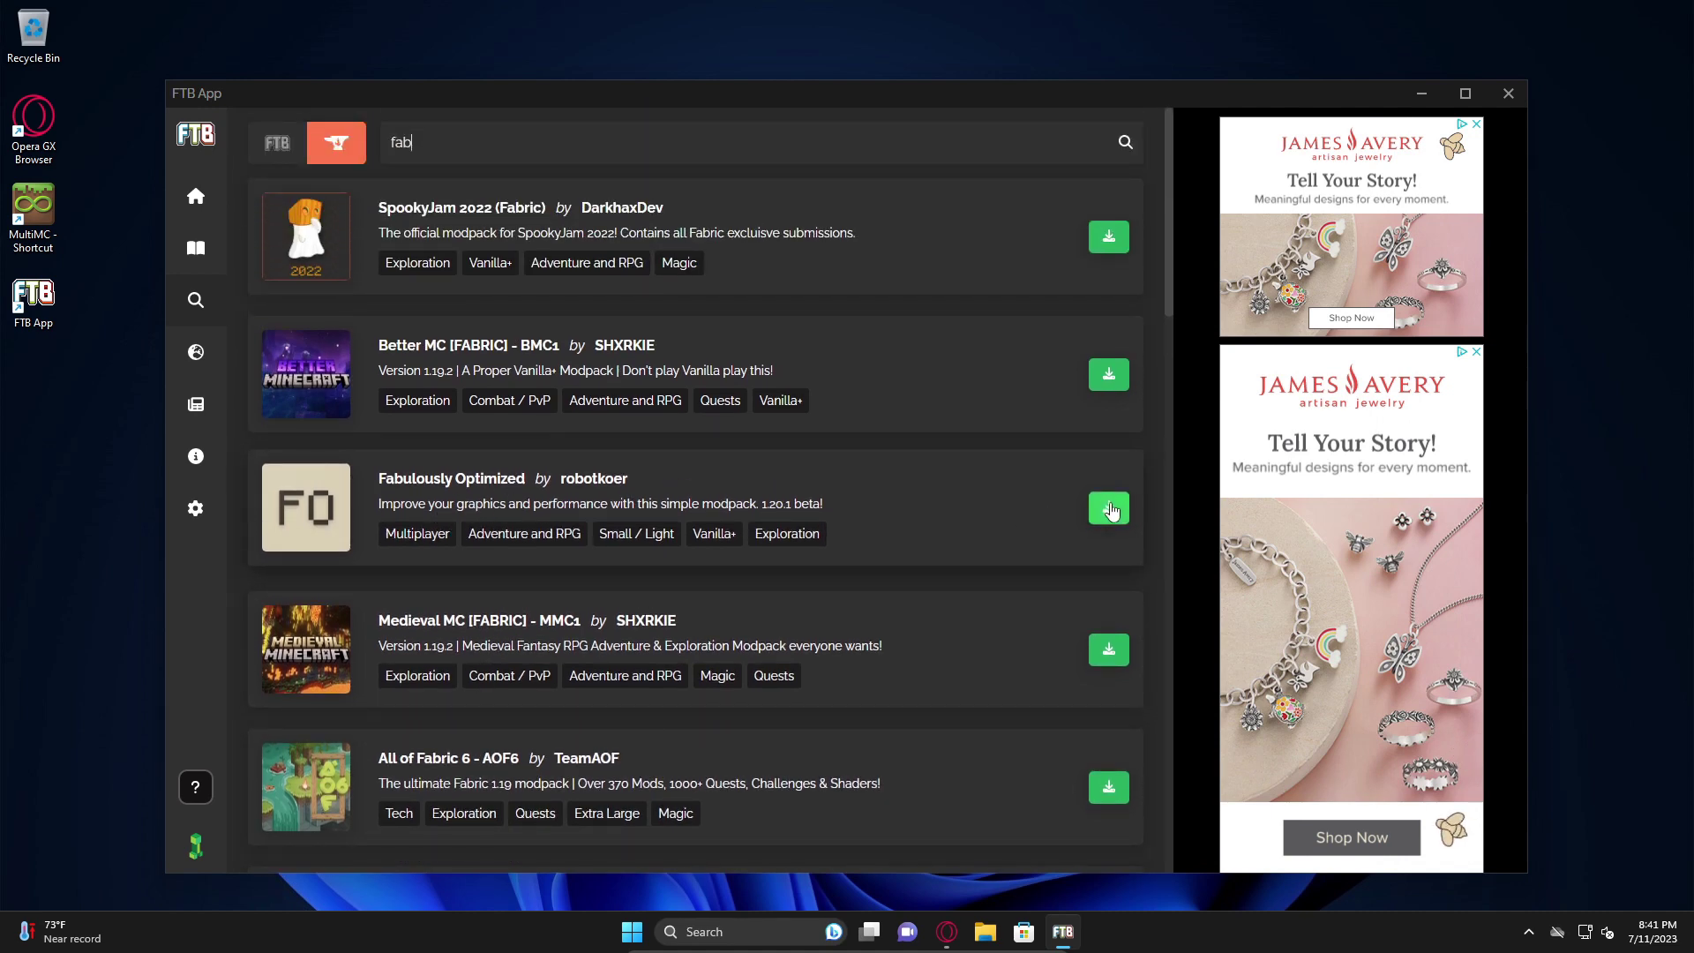
Open the install options for the Fabulously Optimized modpack and review its selectable release versions
click(1109, 509)
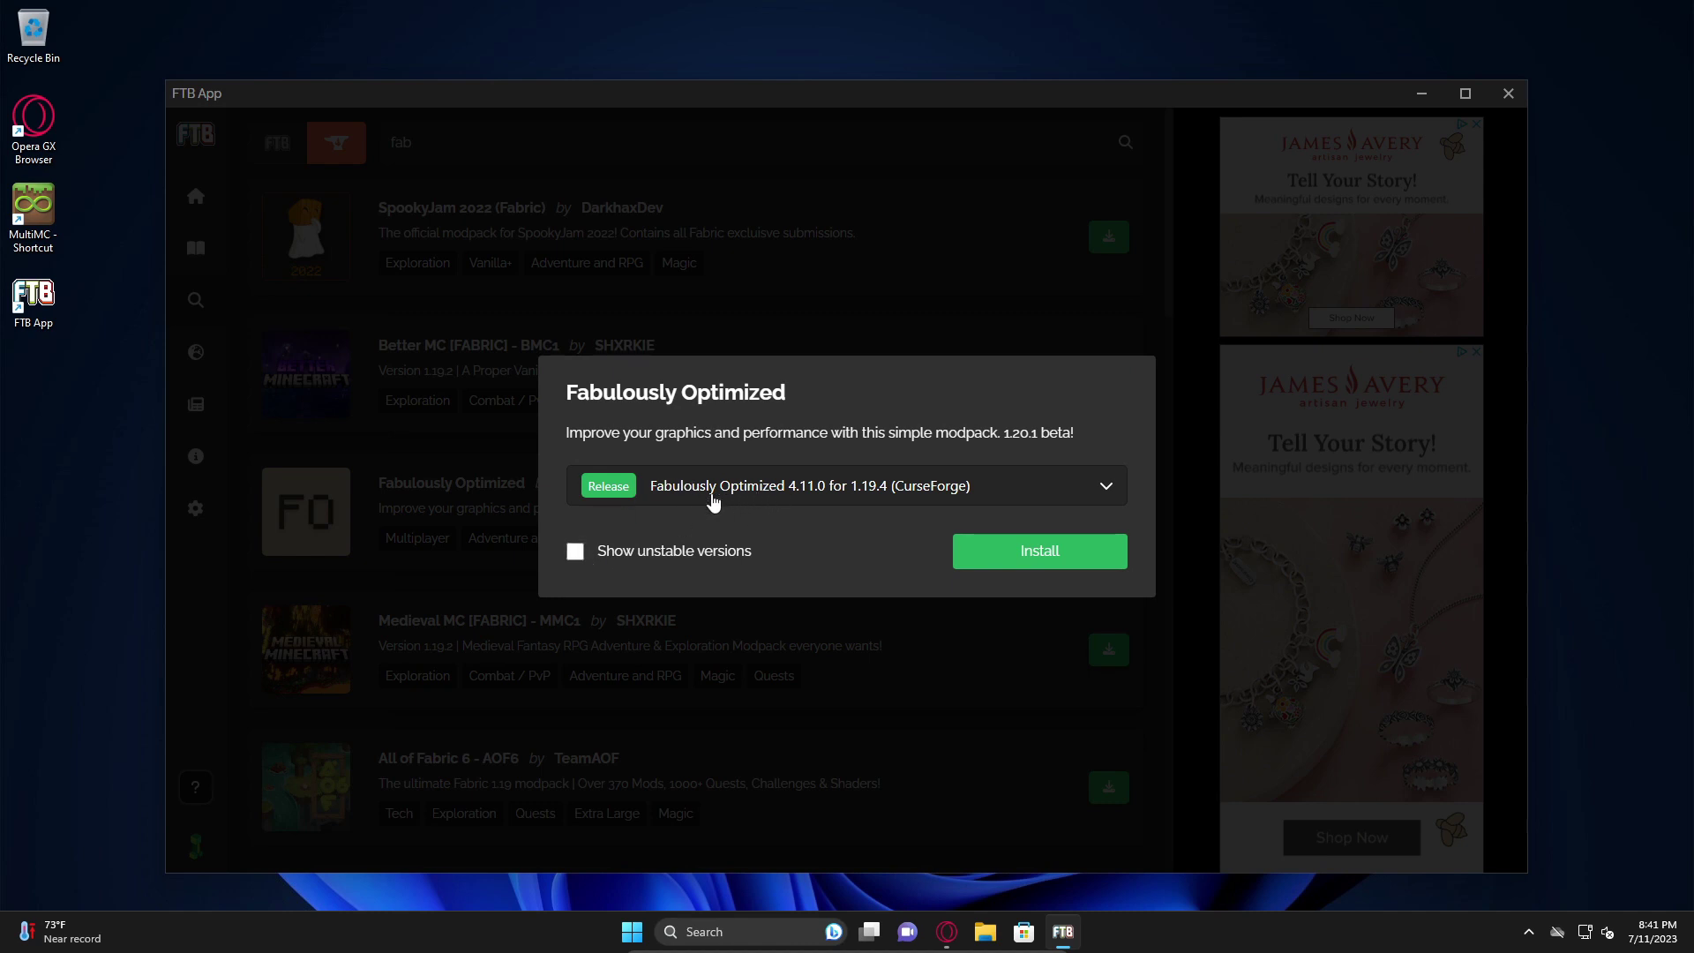
click(794, 495)
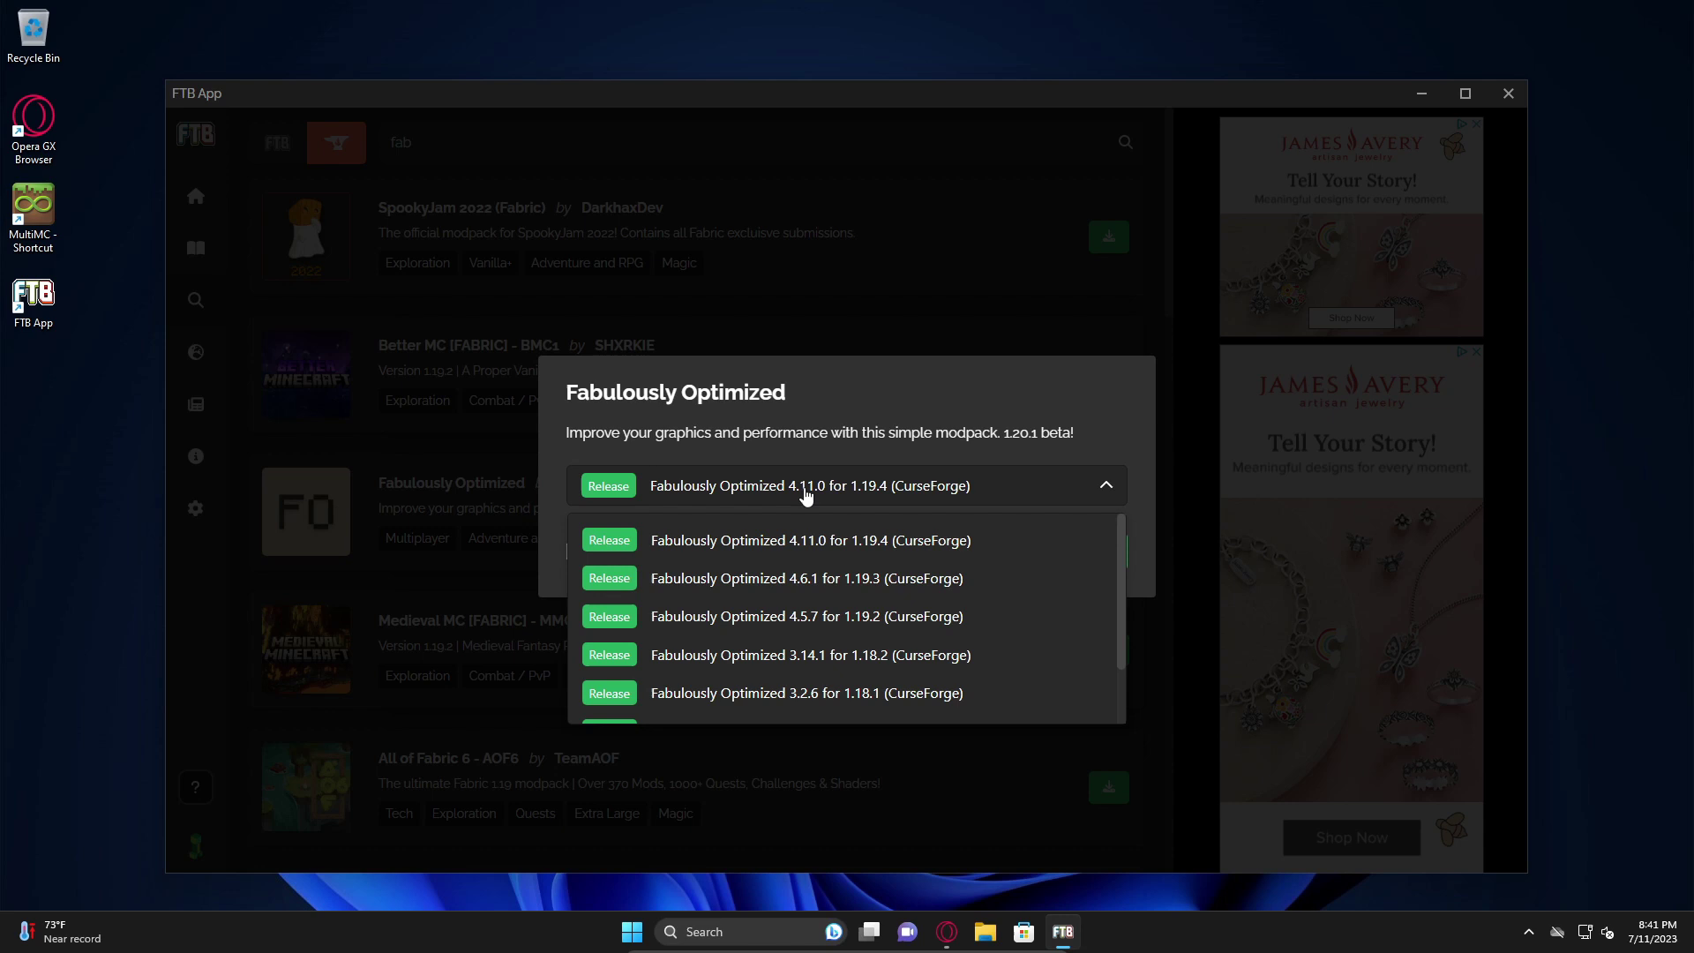
click(556, 490)
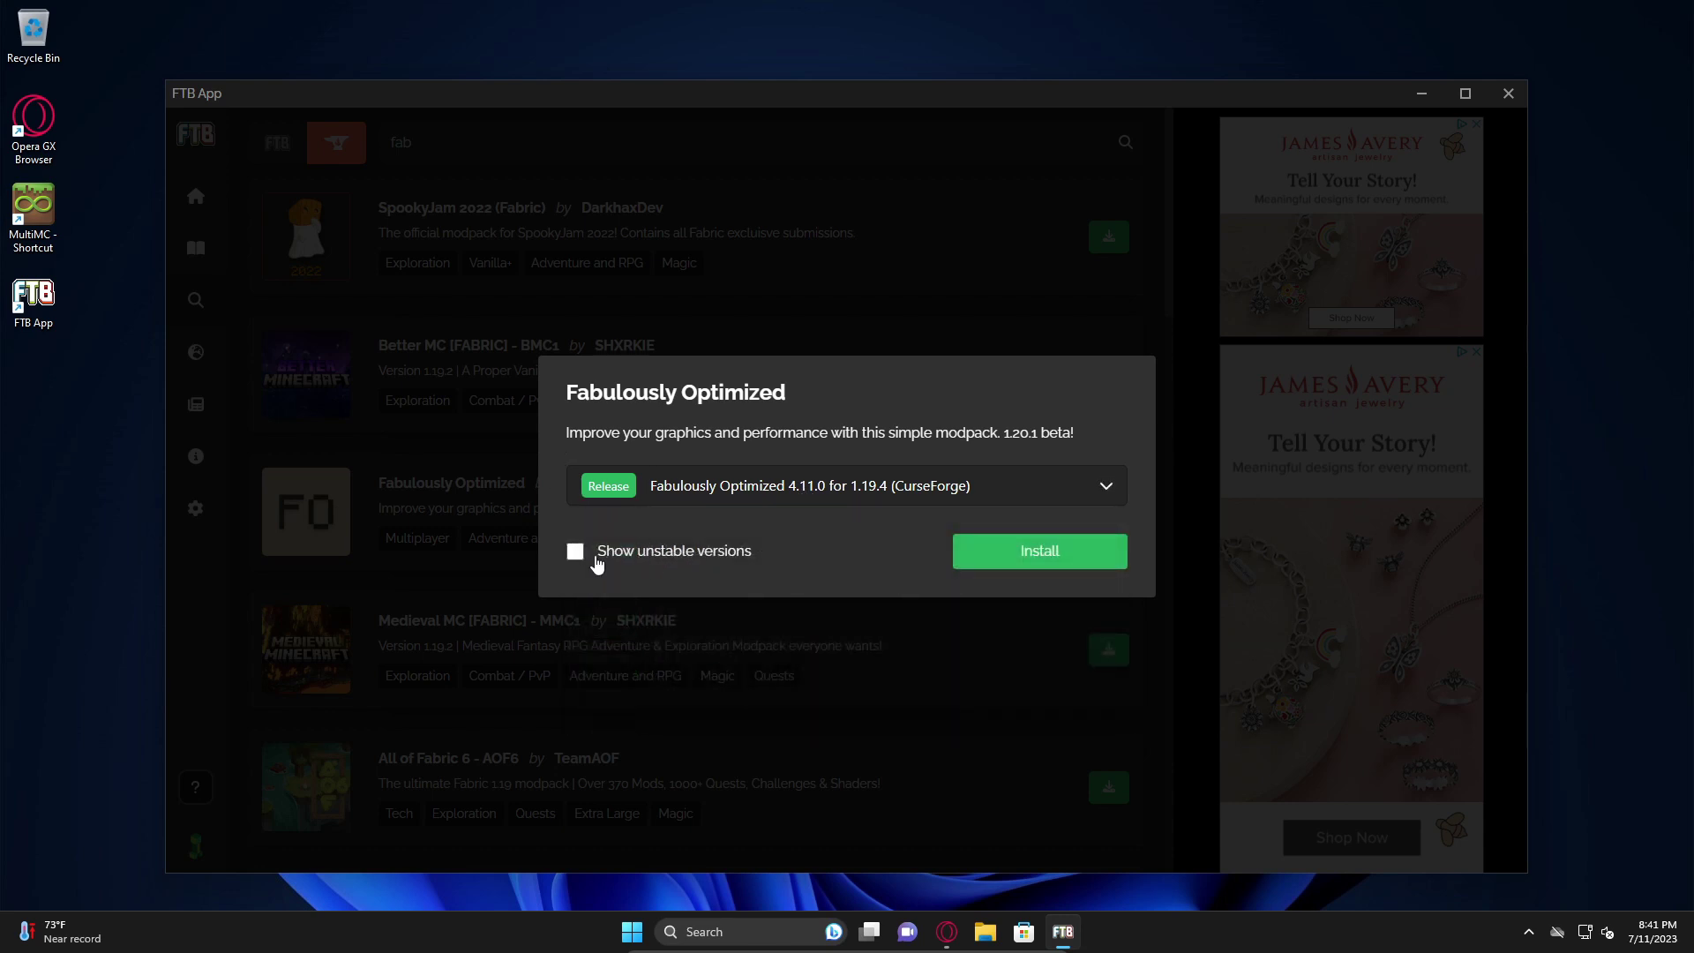
Include unstable versions of Fabulously Optimized to review the beta releases, and exclude them again
click(605, 554)
click(763, 499)
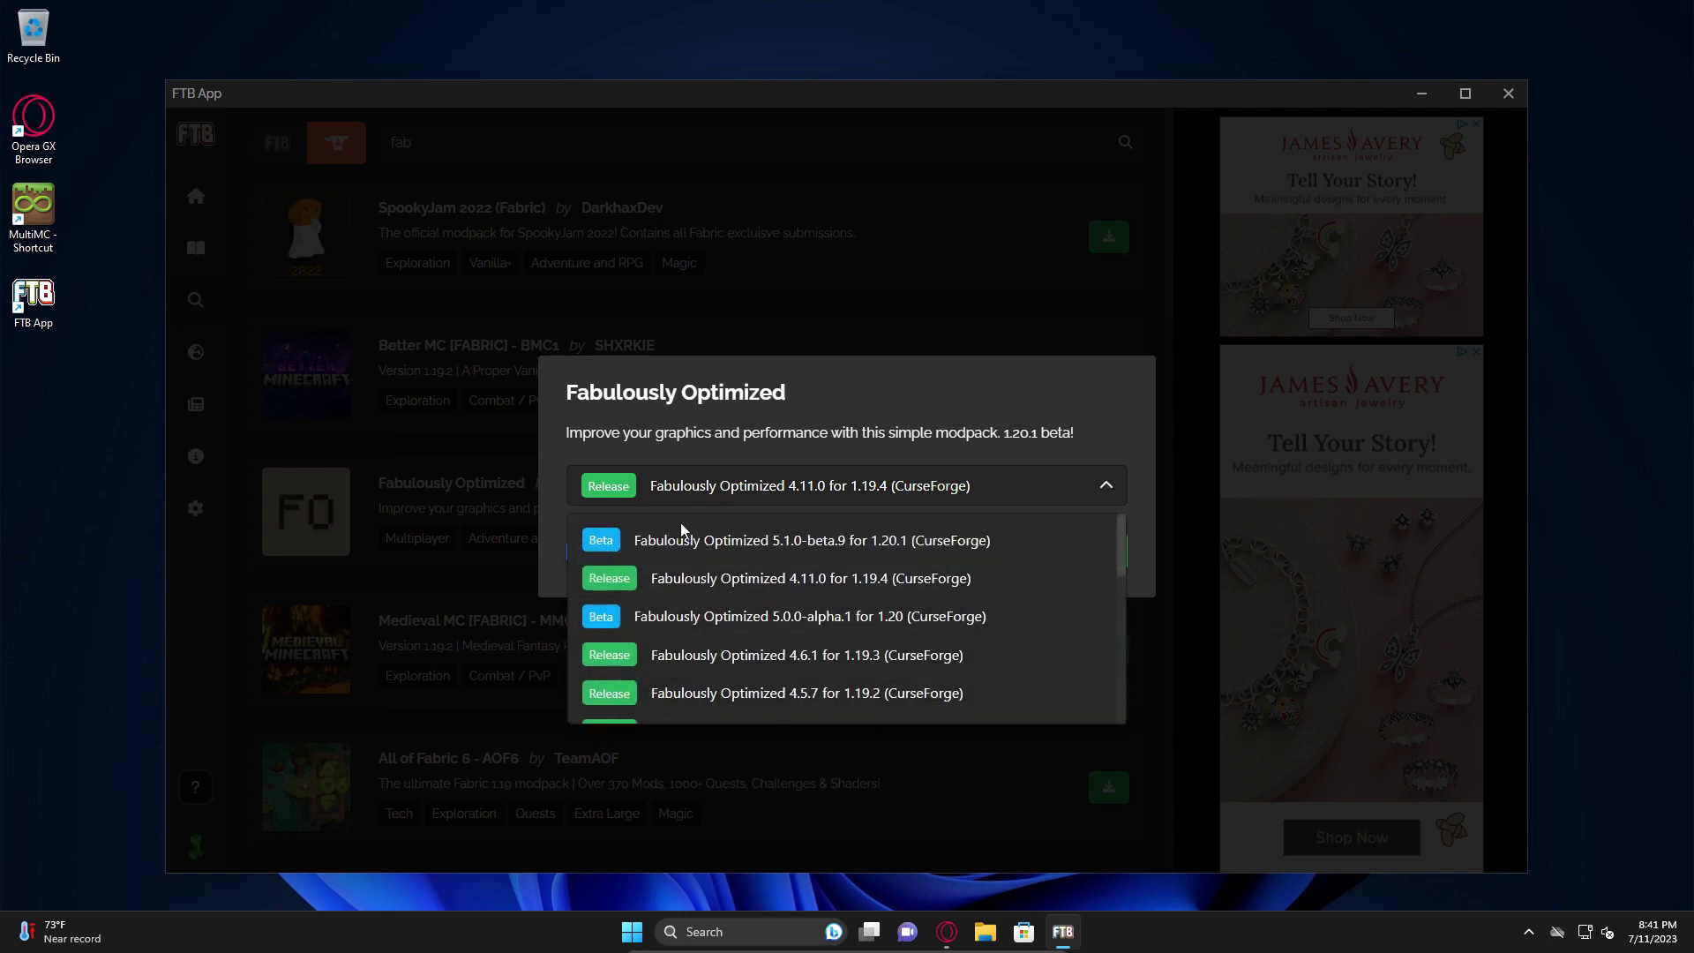
click(774, 462)
click(575, 553)
Install Fabulously Optimized 4.11.0 for 1.19.4 (CurseForge) and go to its instance page
click(729, 490)
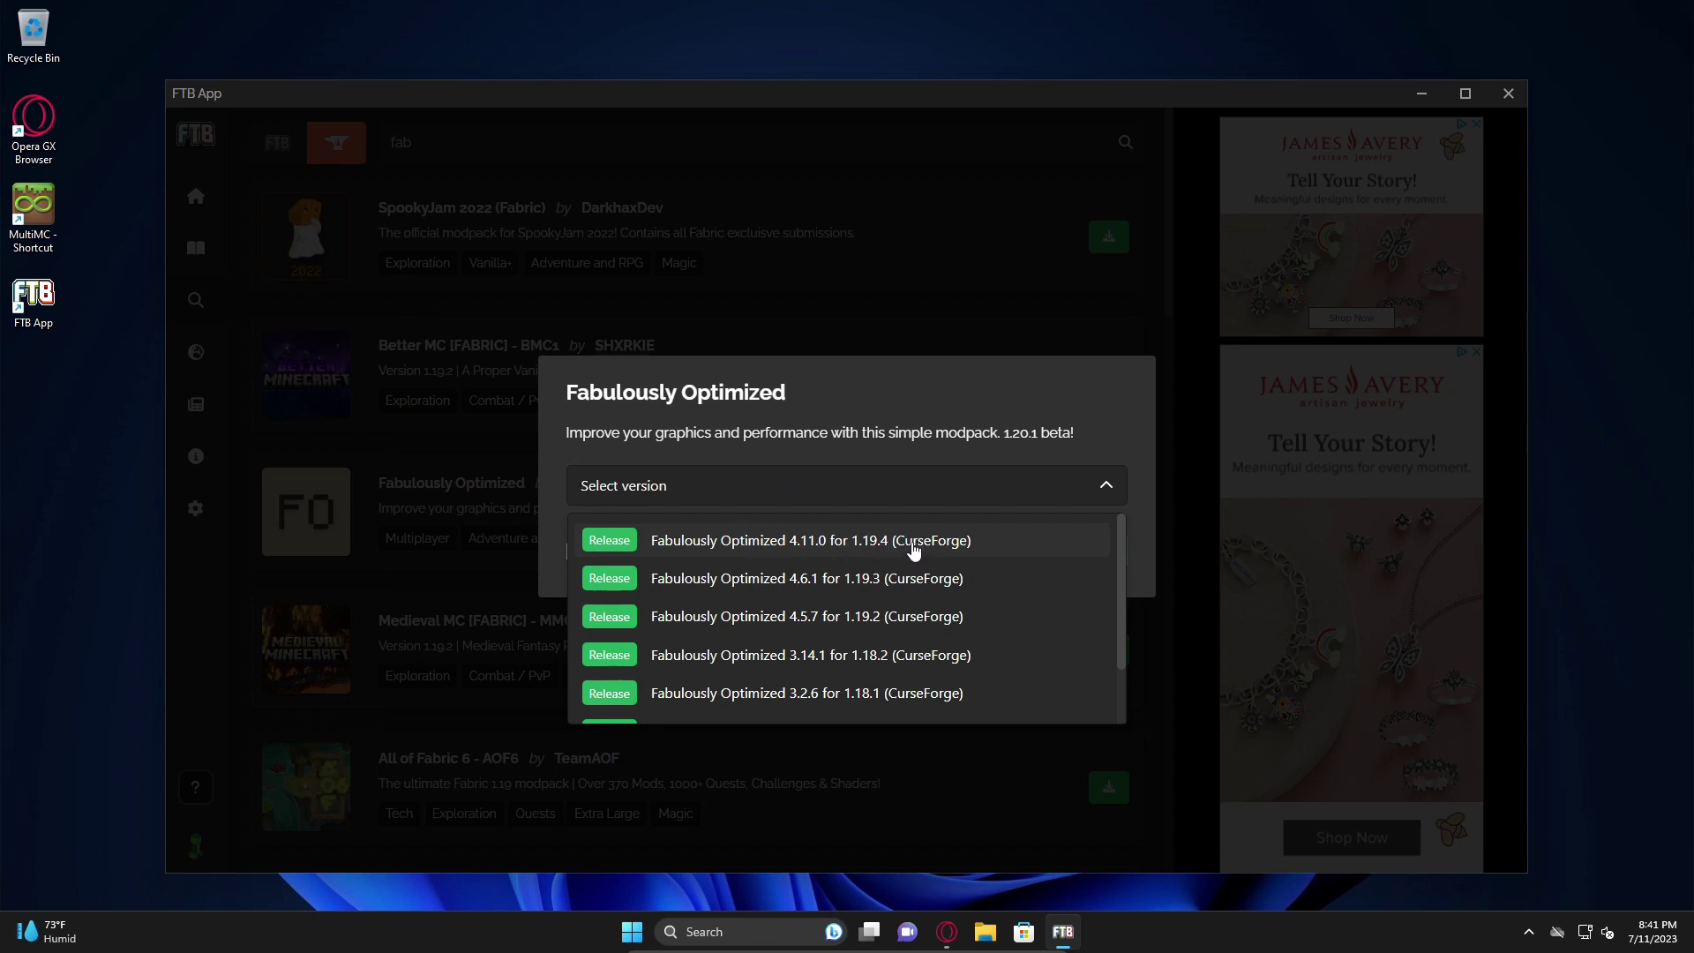
click(915, 550)
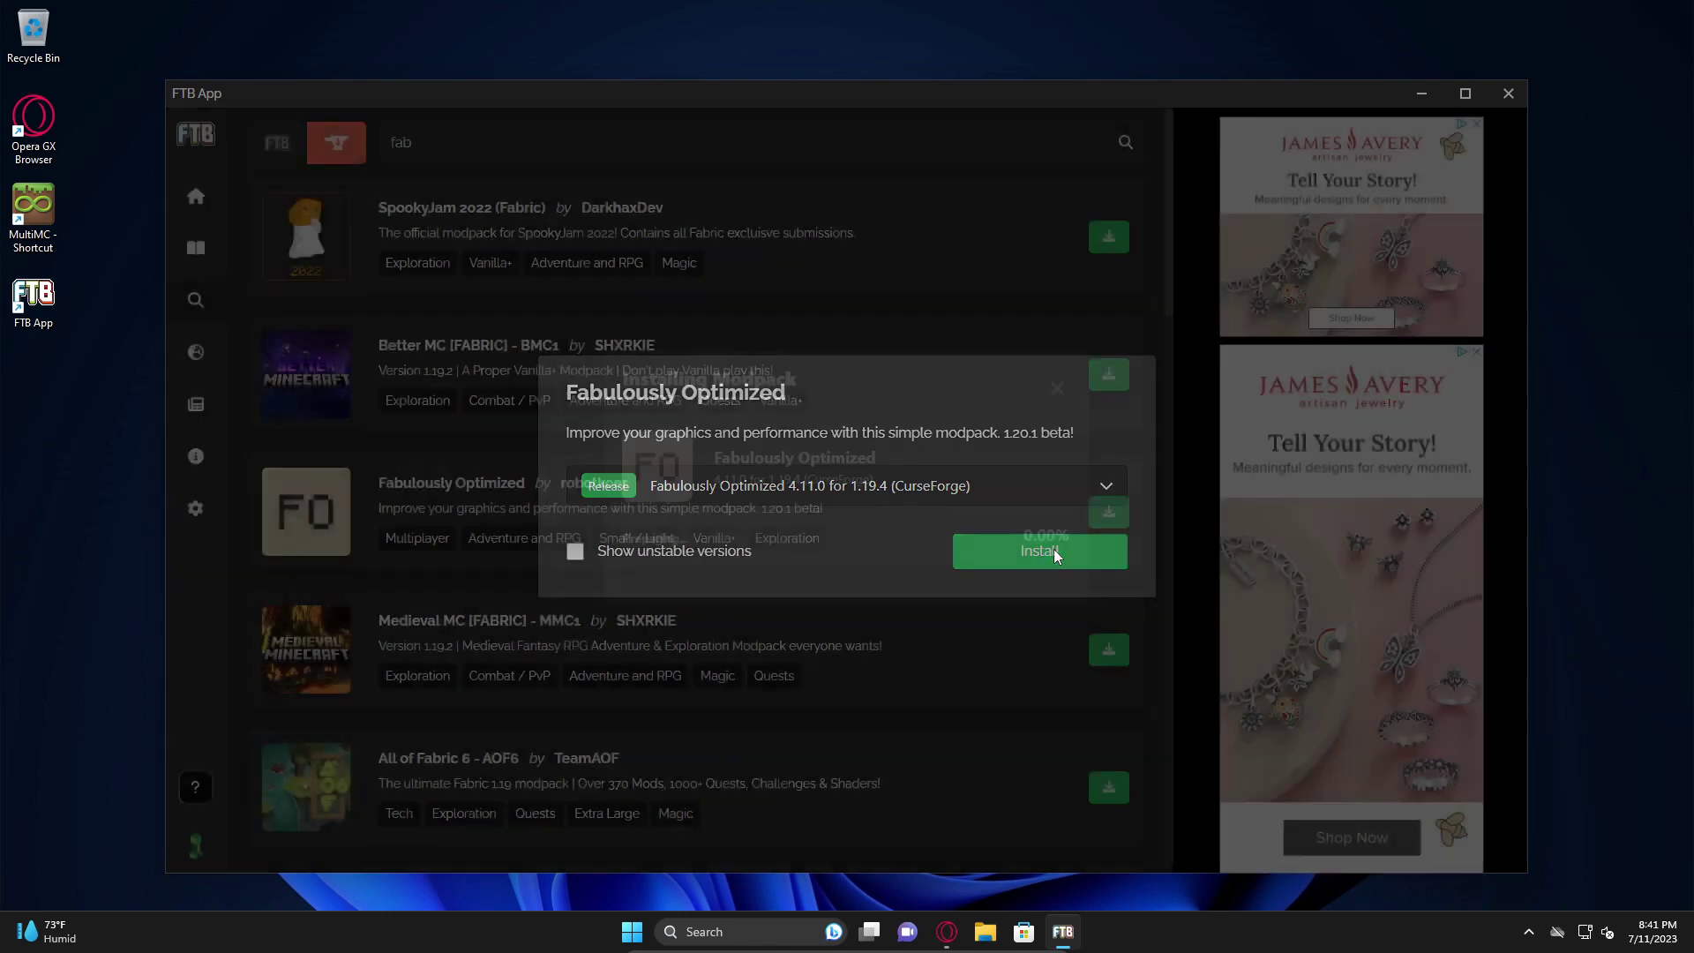
click(1039, 551)
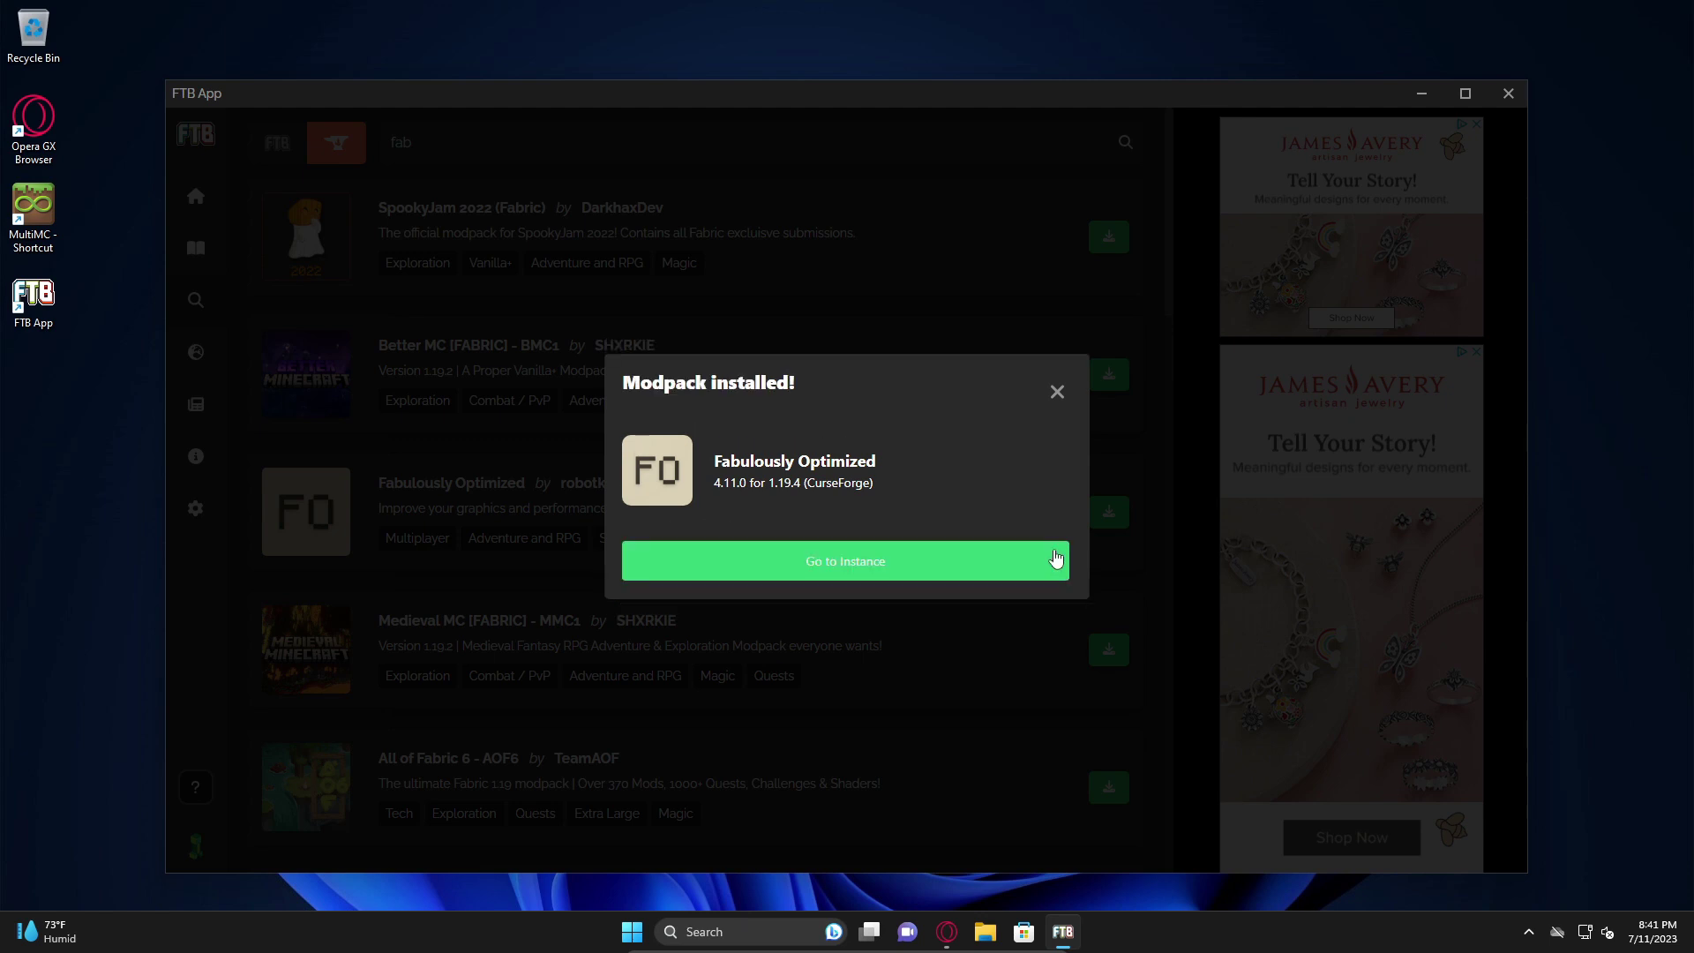
click(930, 565)
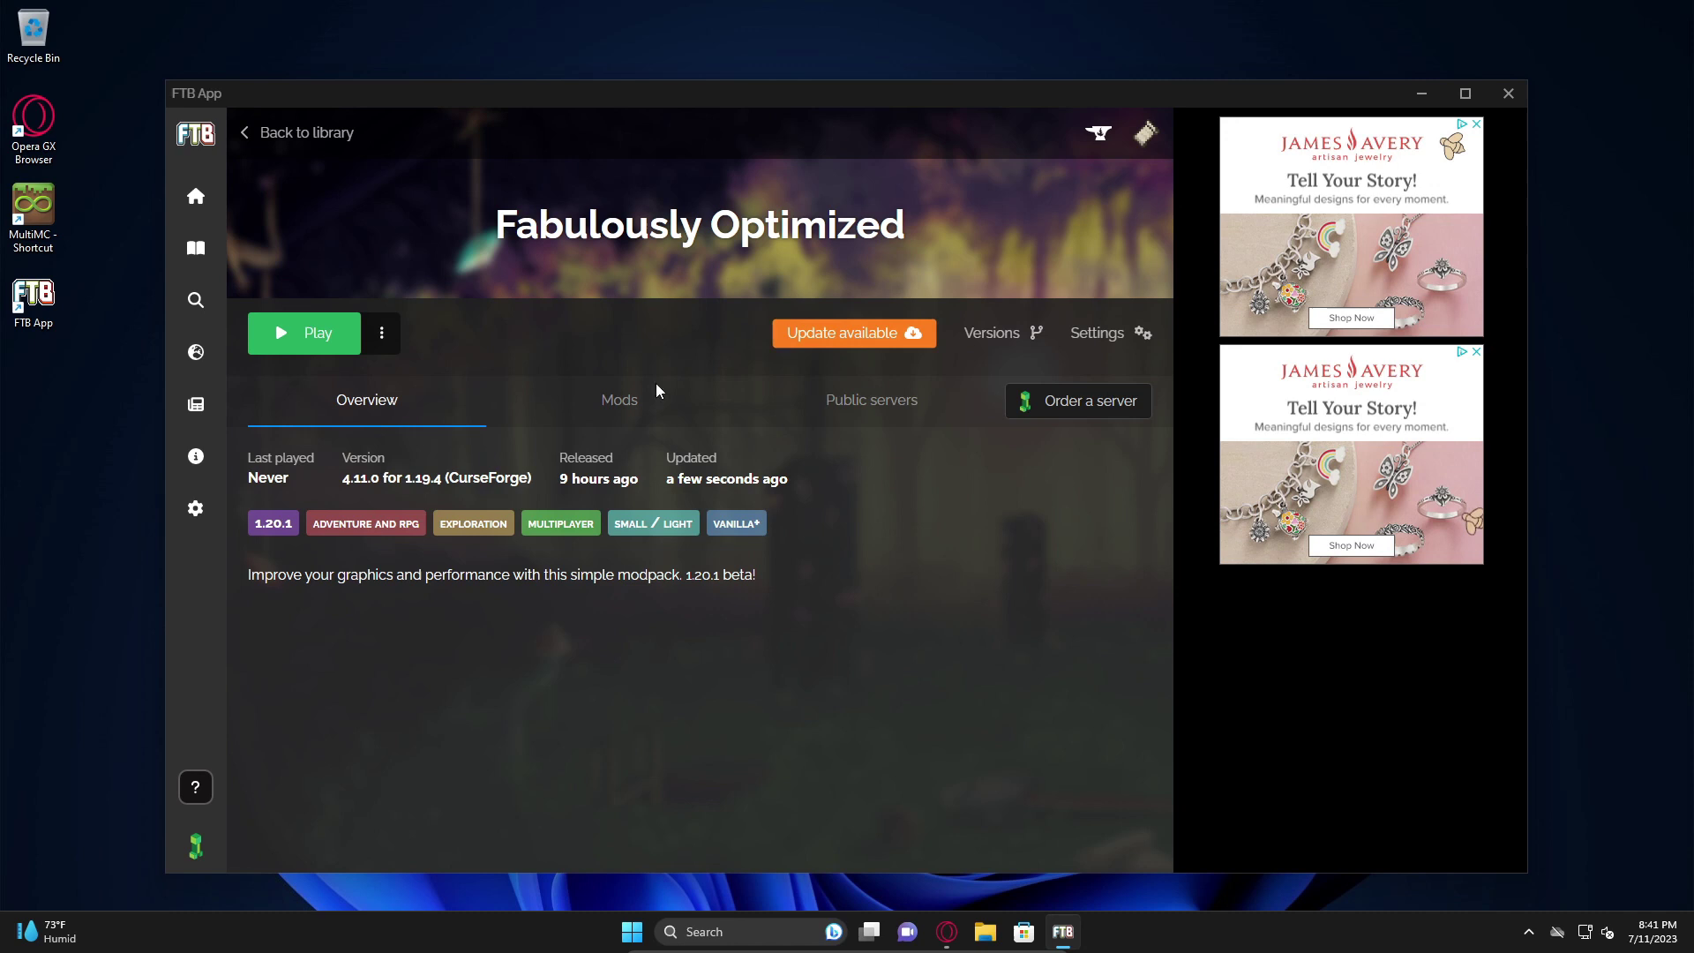
click(839, 344)
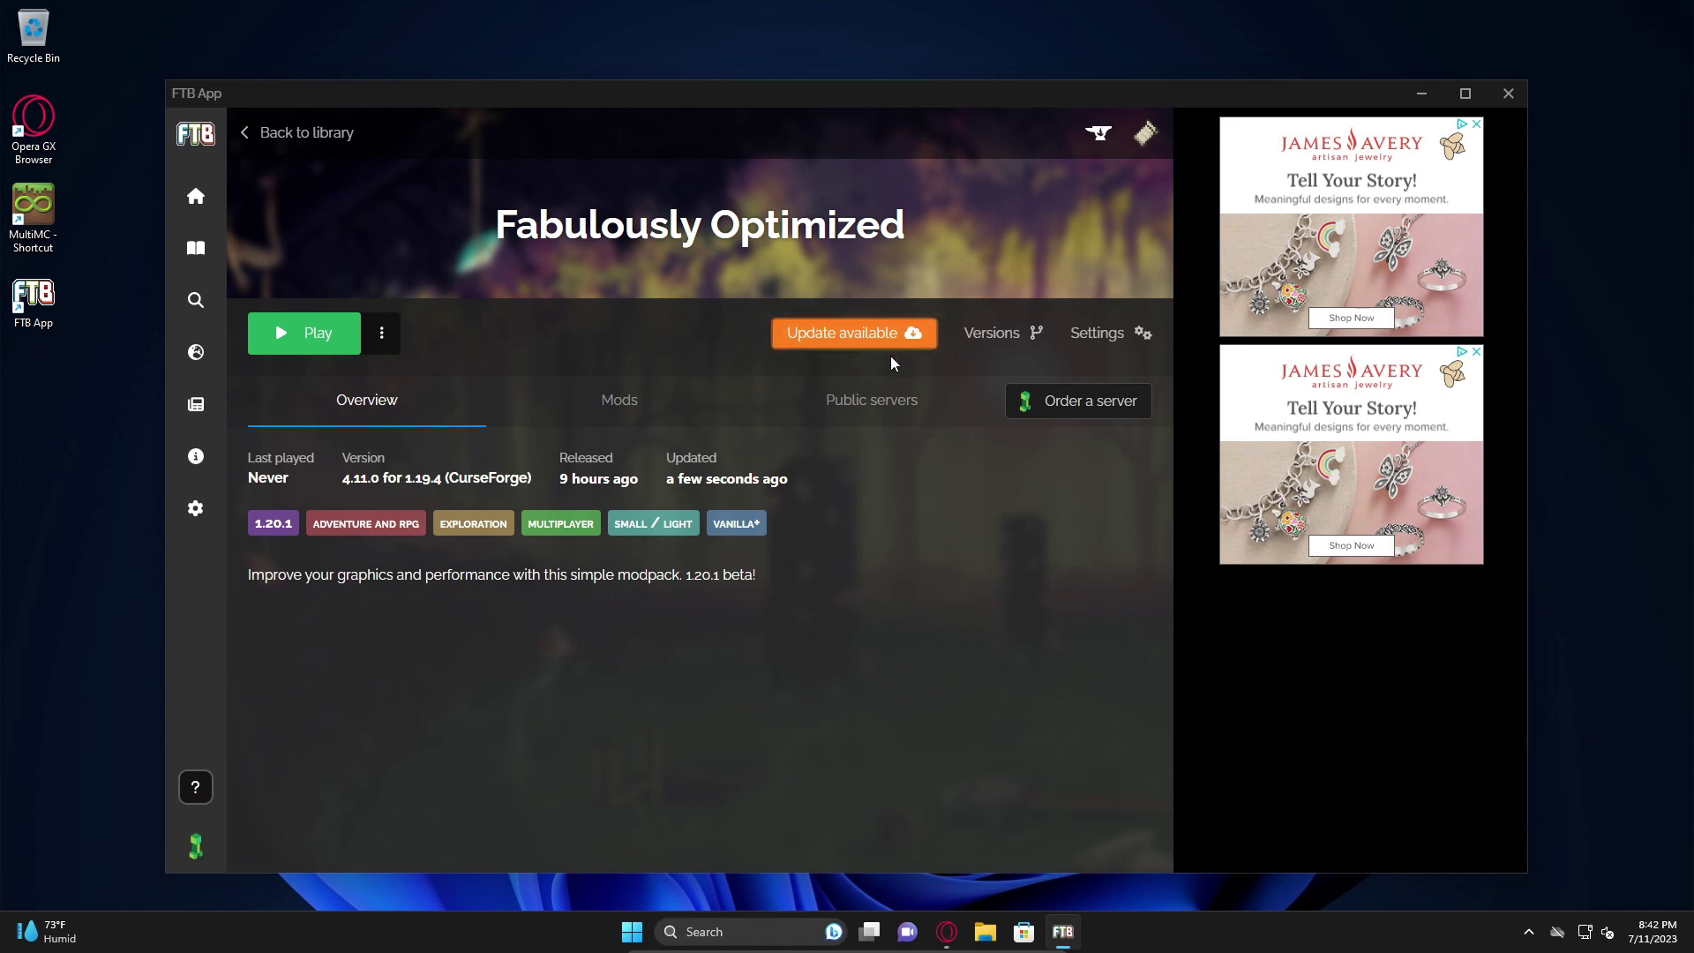
Minimize FTB App, open MultiMC and start a new instance using FTB App Import as the source
click(1423, 97)
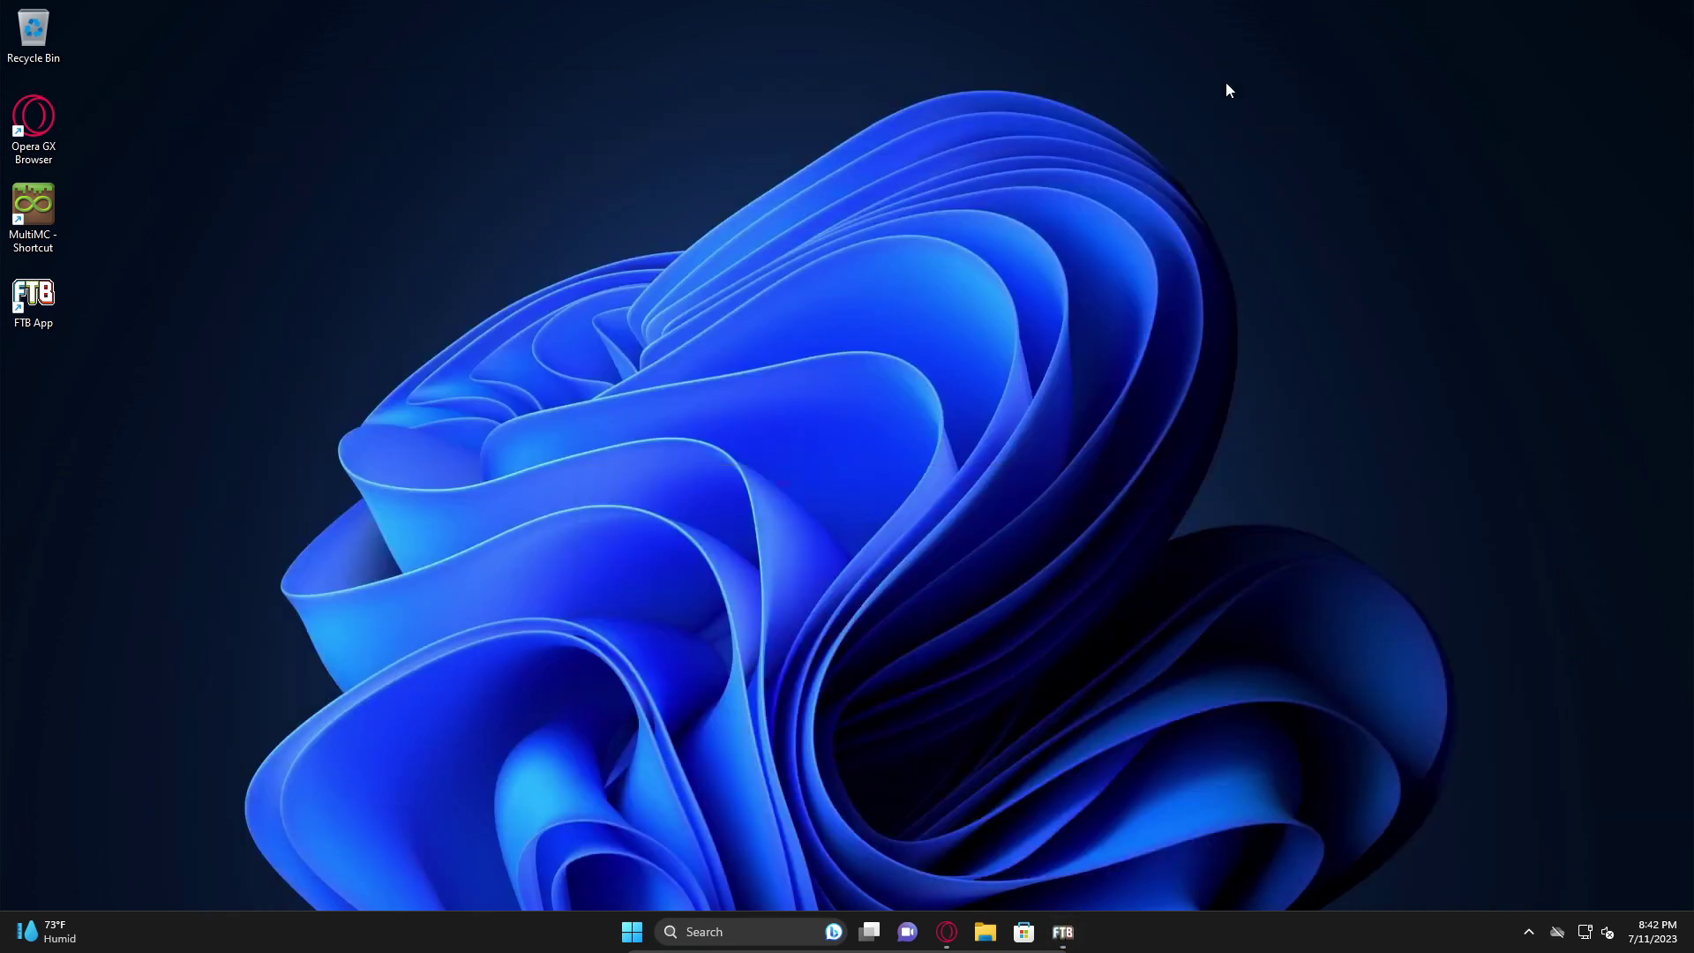
double_click(44, 212)
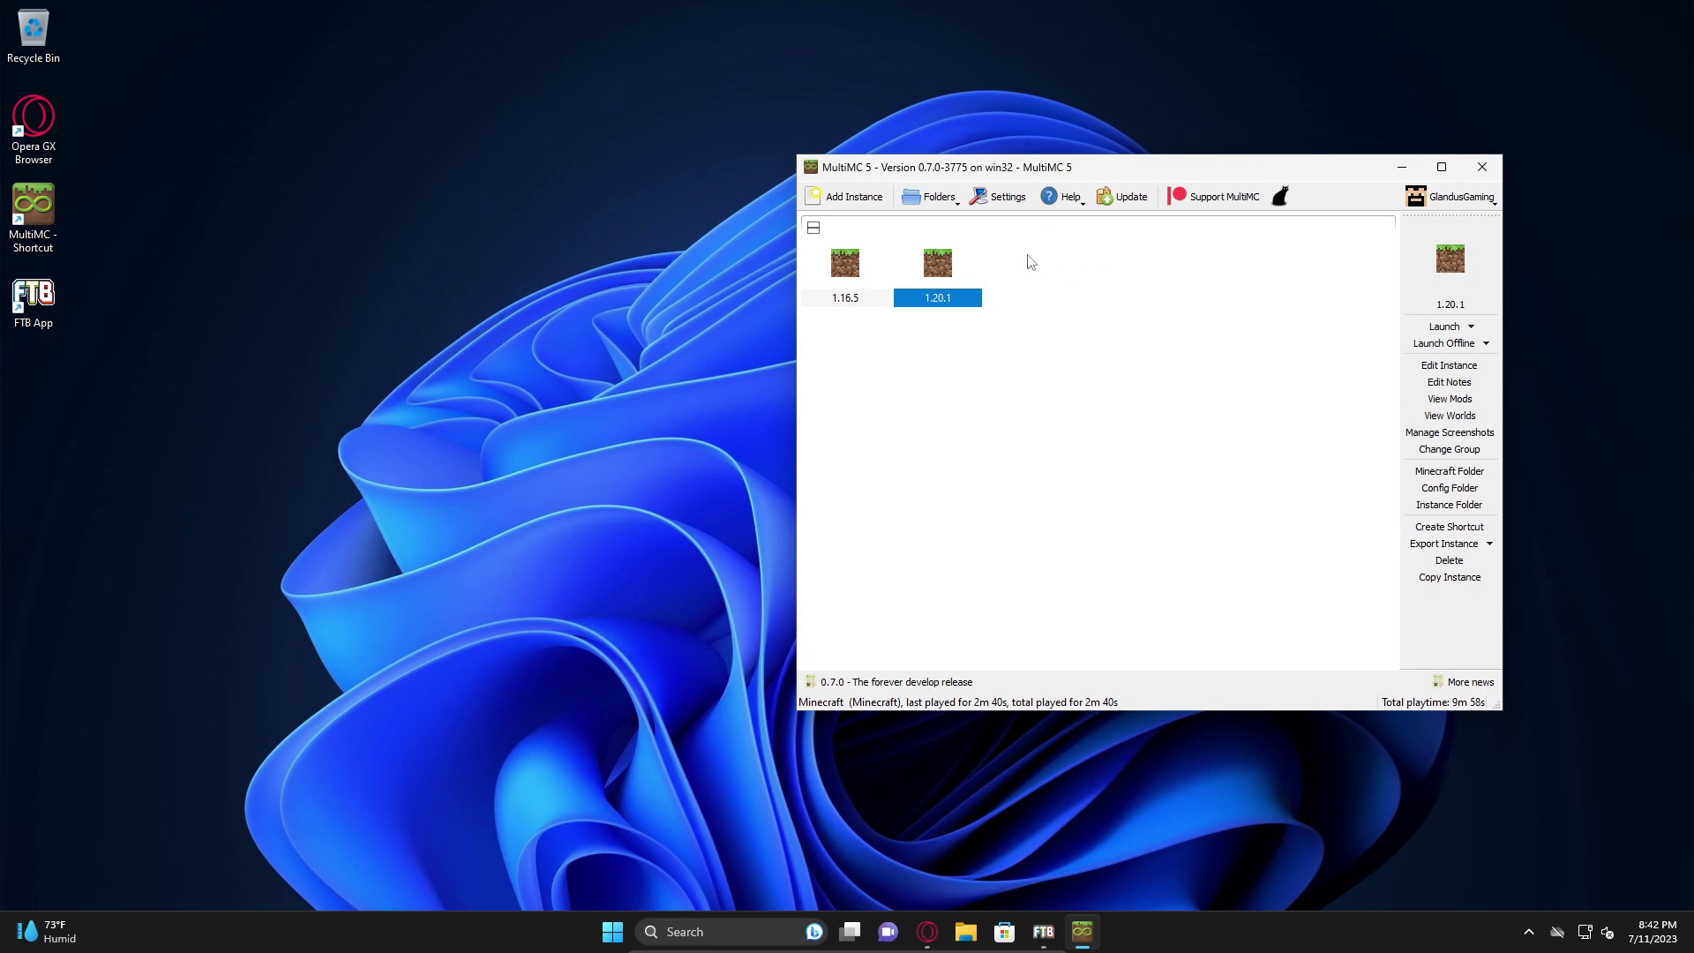
click(854, 197)
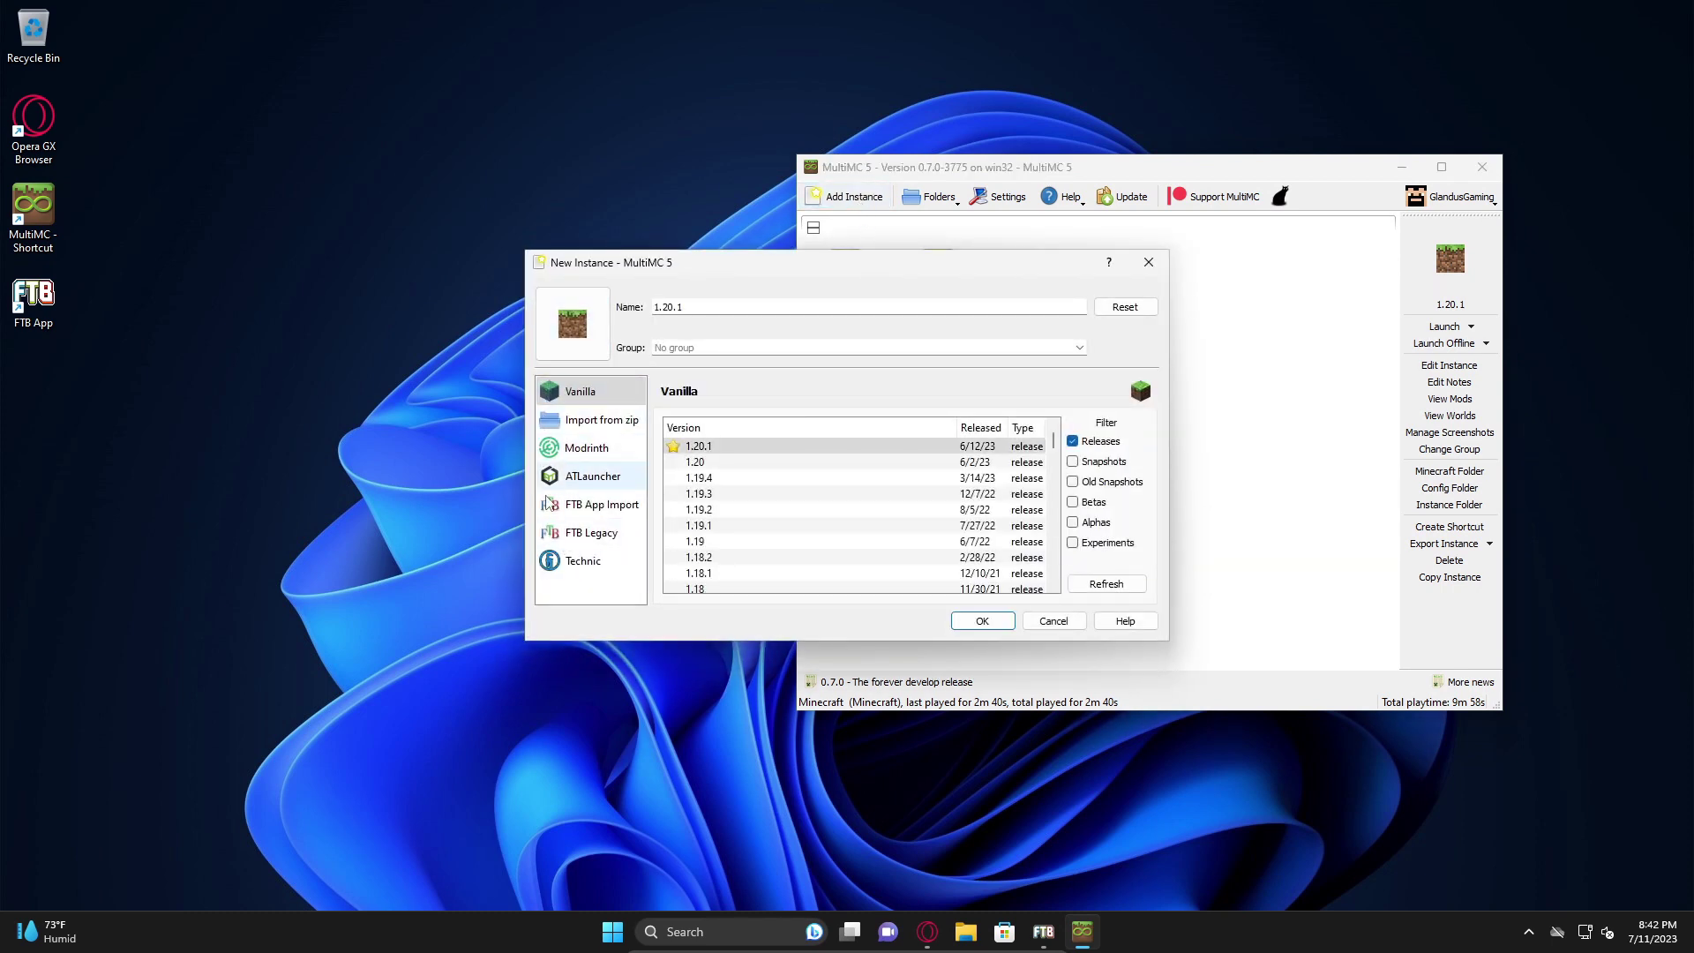
click(597, 514)
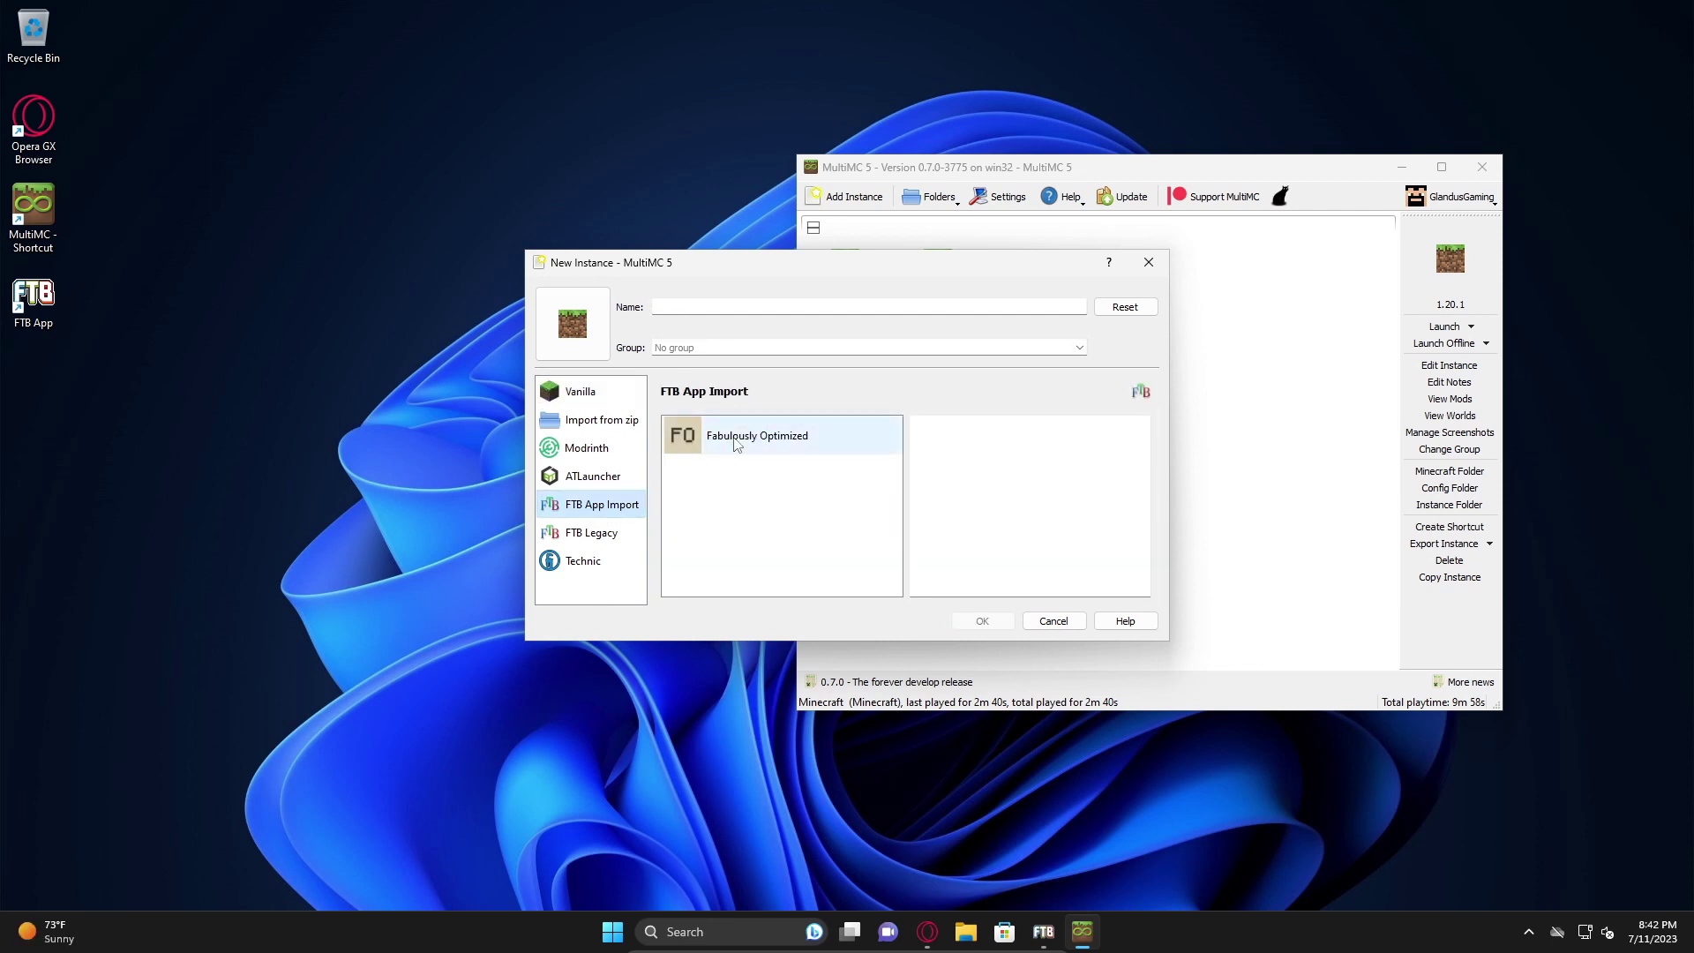
Switch to FTB App, browse the FTB modpacks and open the FTB StoneBlock 3 page
click(1042, 932)
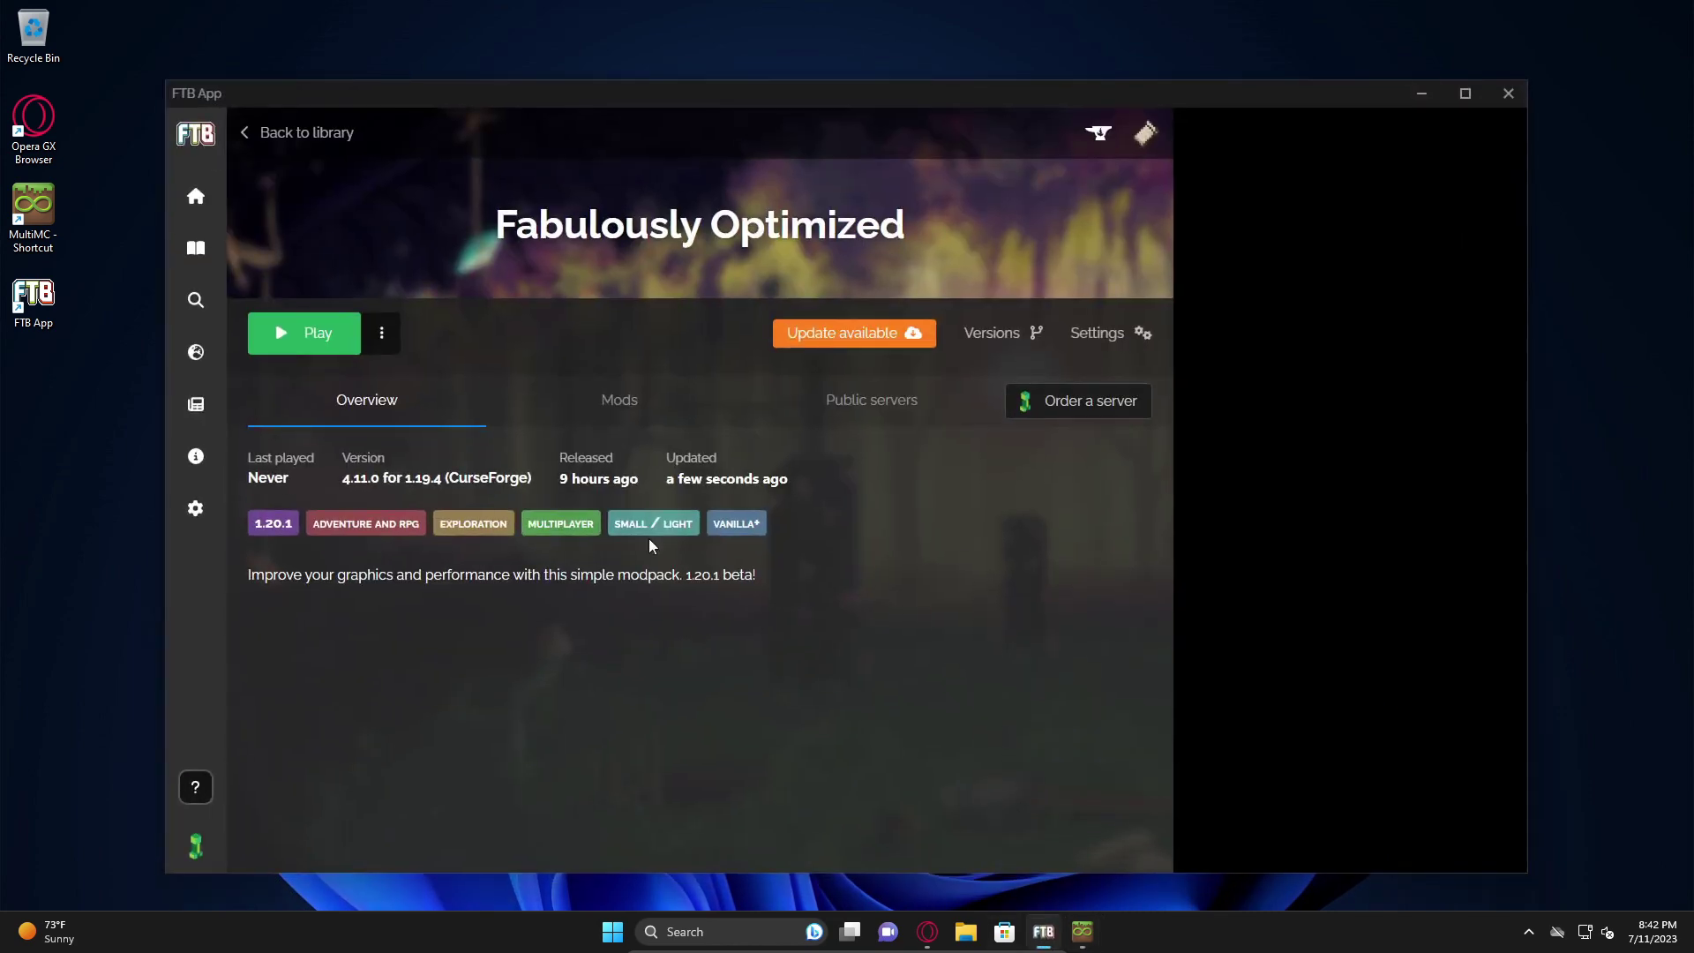
click(205, 310)
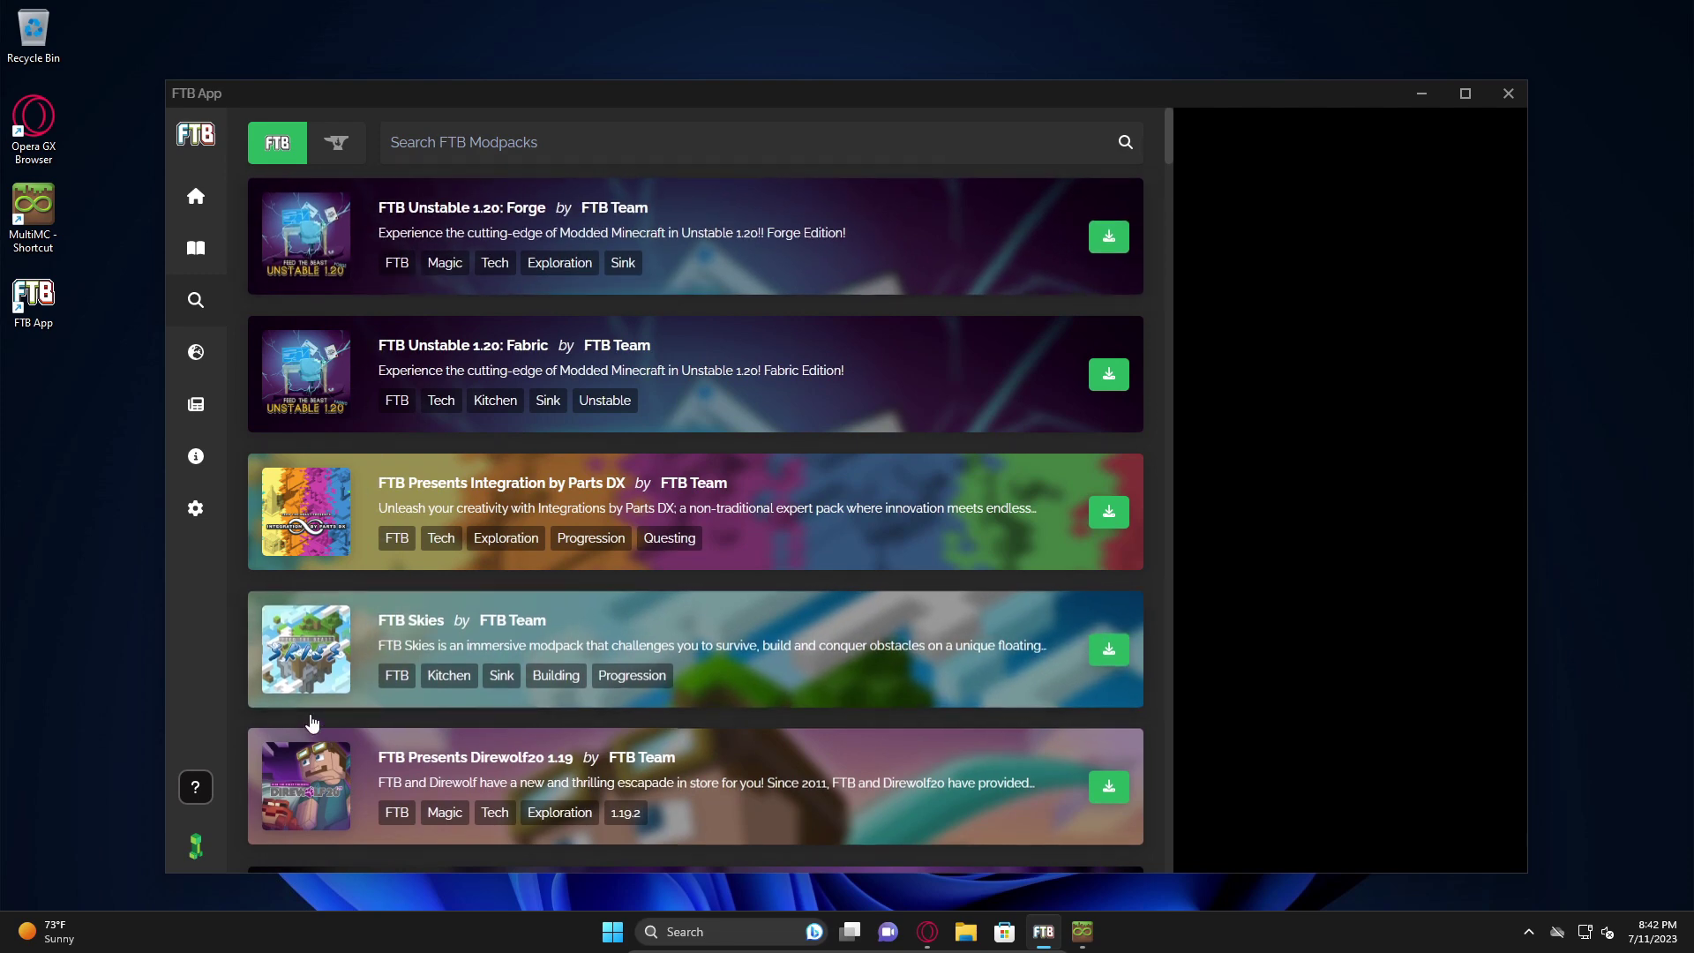
scroll(315, 716, down, 1)
scroll(315, 717, down, 3)
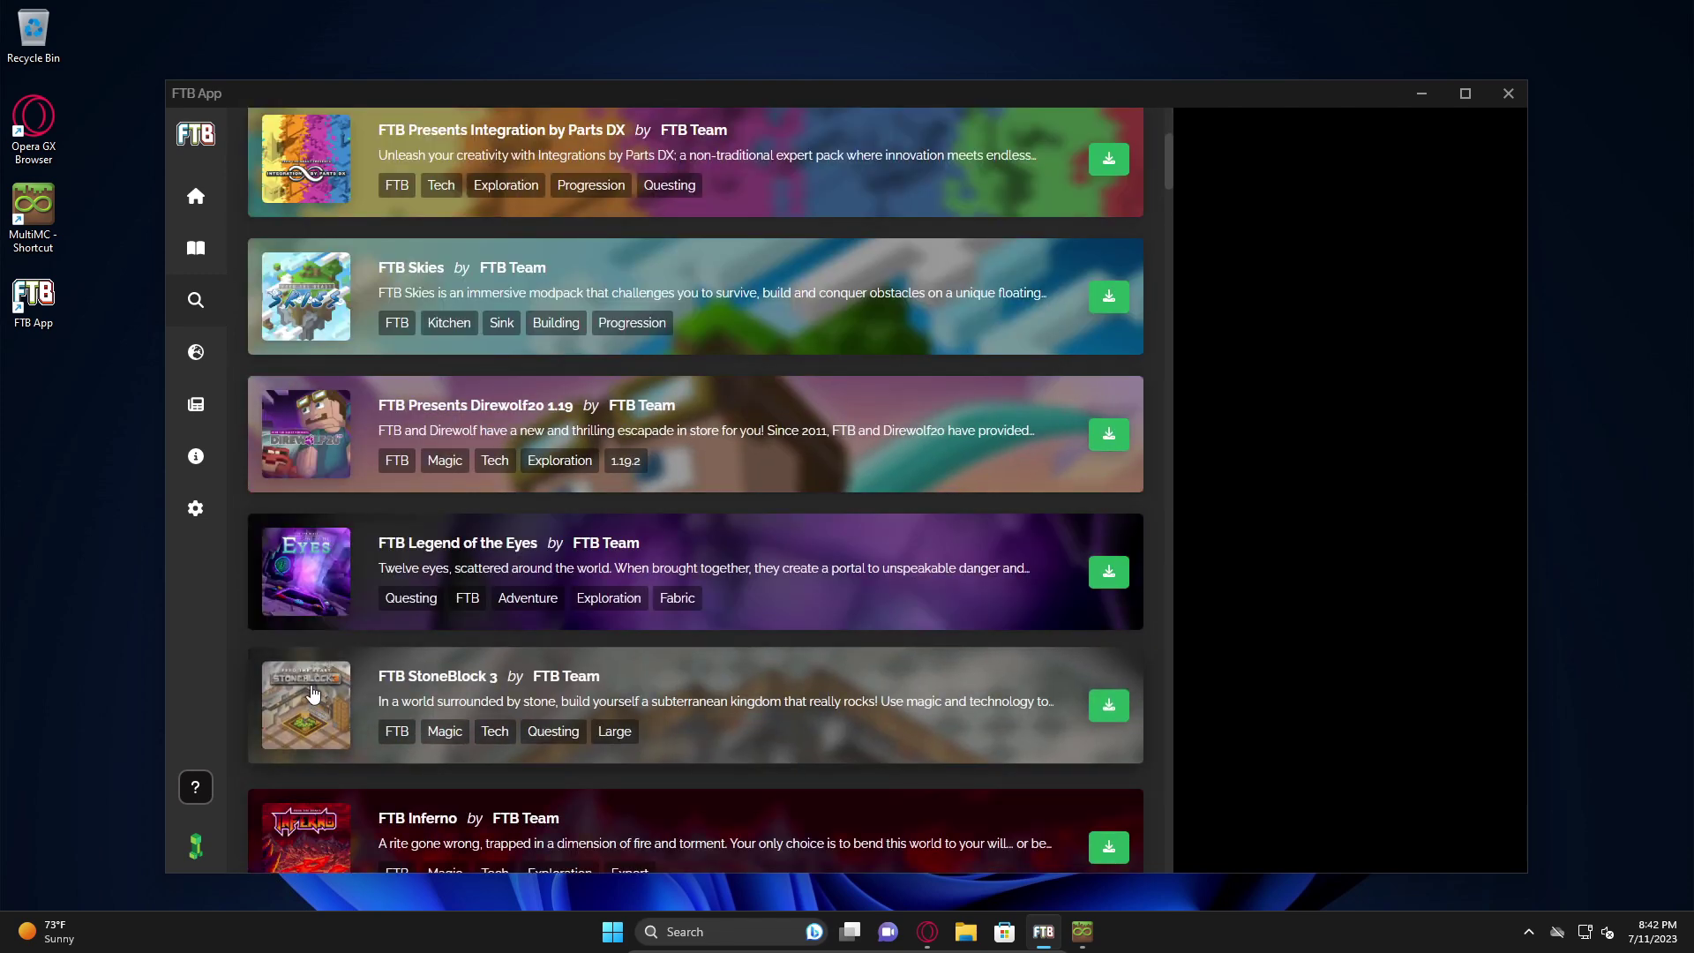
click(774, 696)
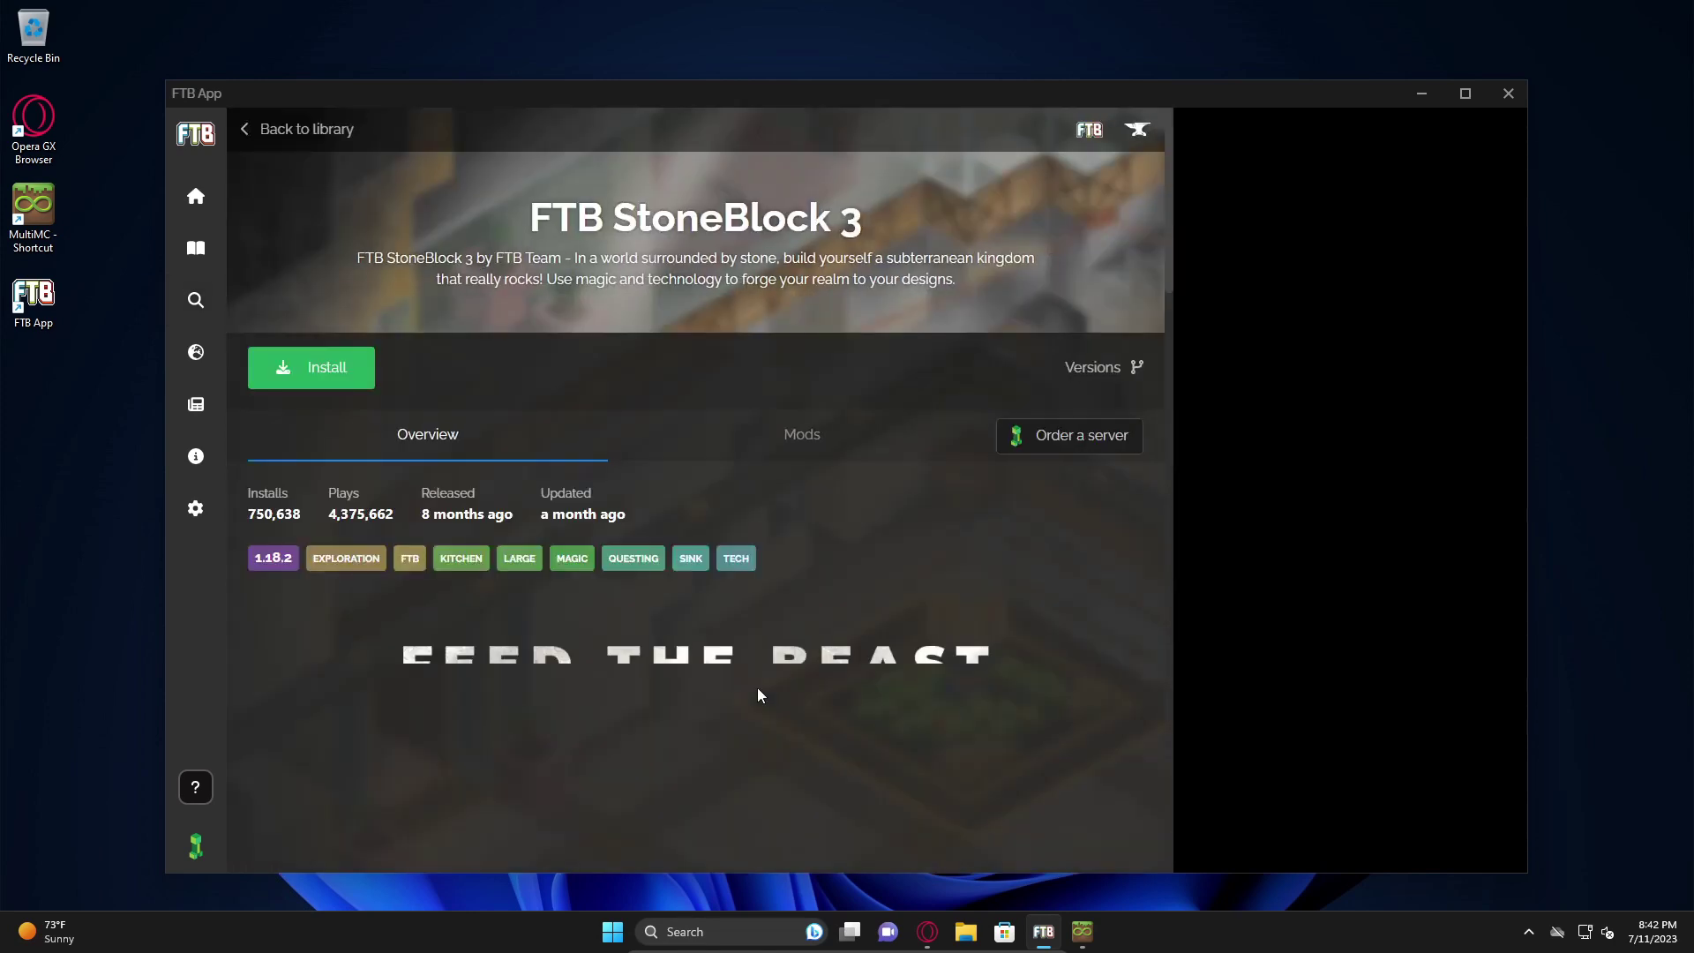
Try to install FTB StoneBlock 3 1.7.1, and cancel the installation and its version options
click(324, 369)
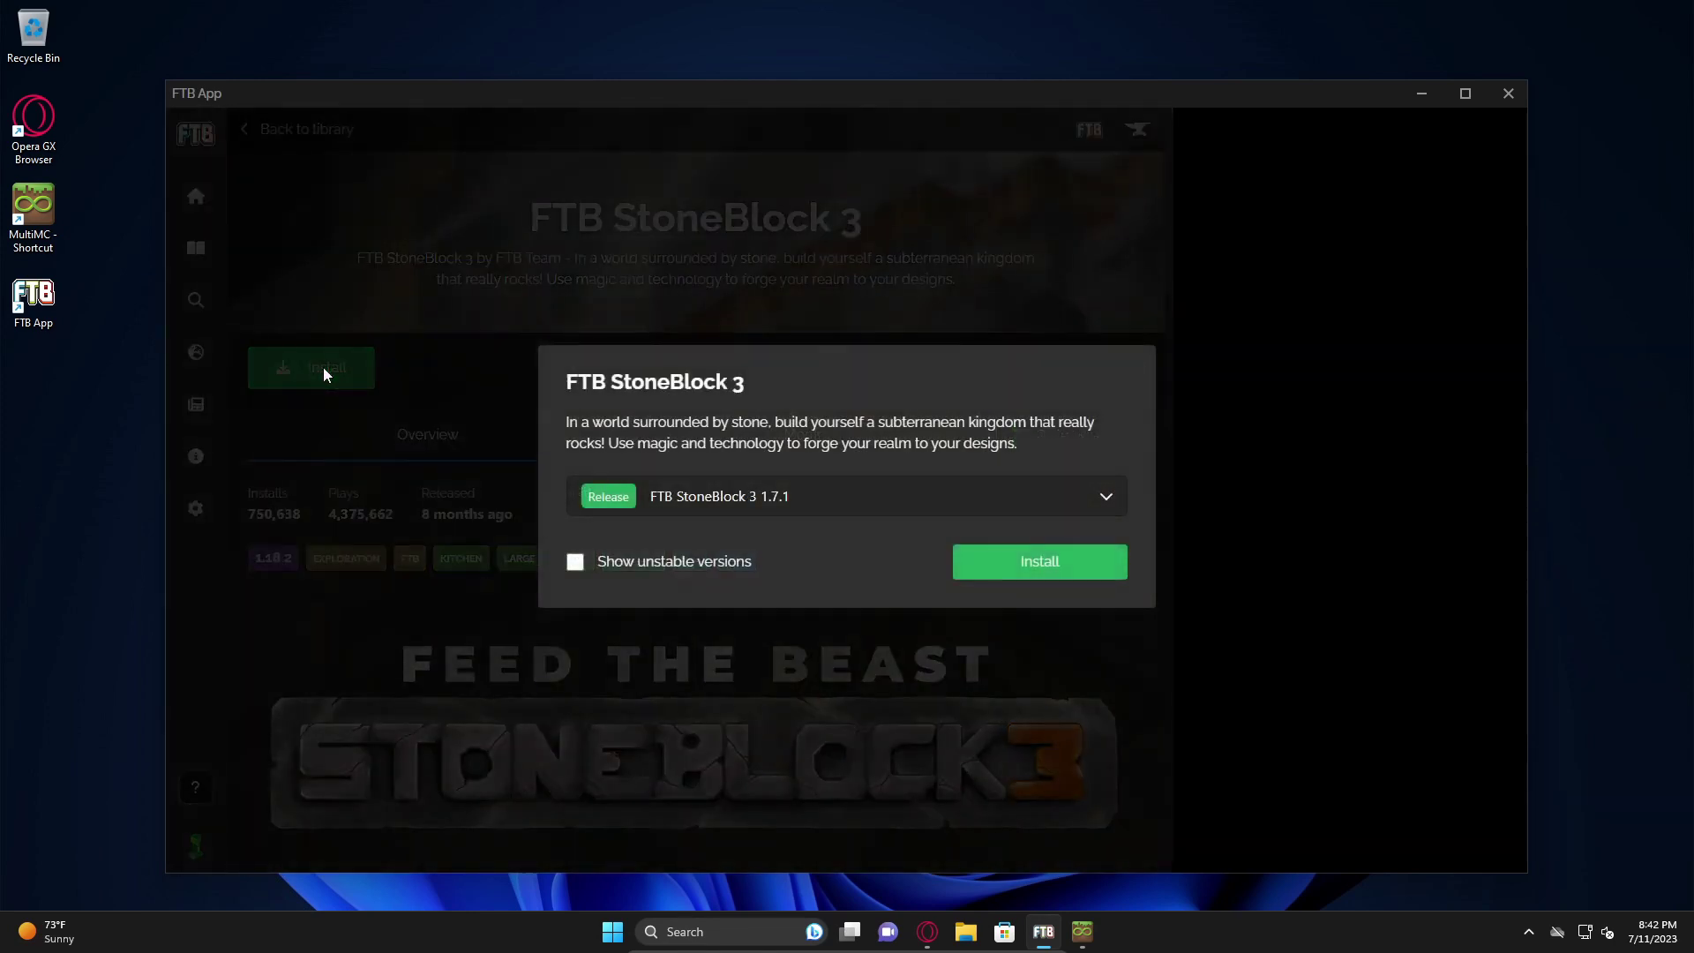
click(1008, 556)
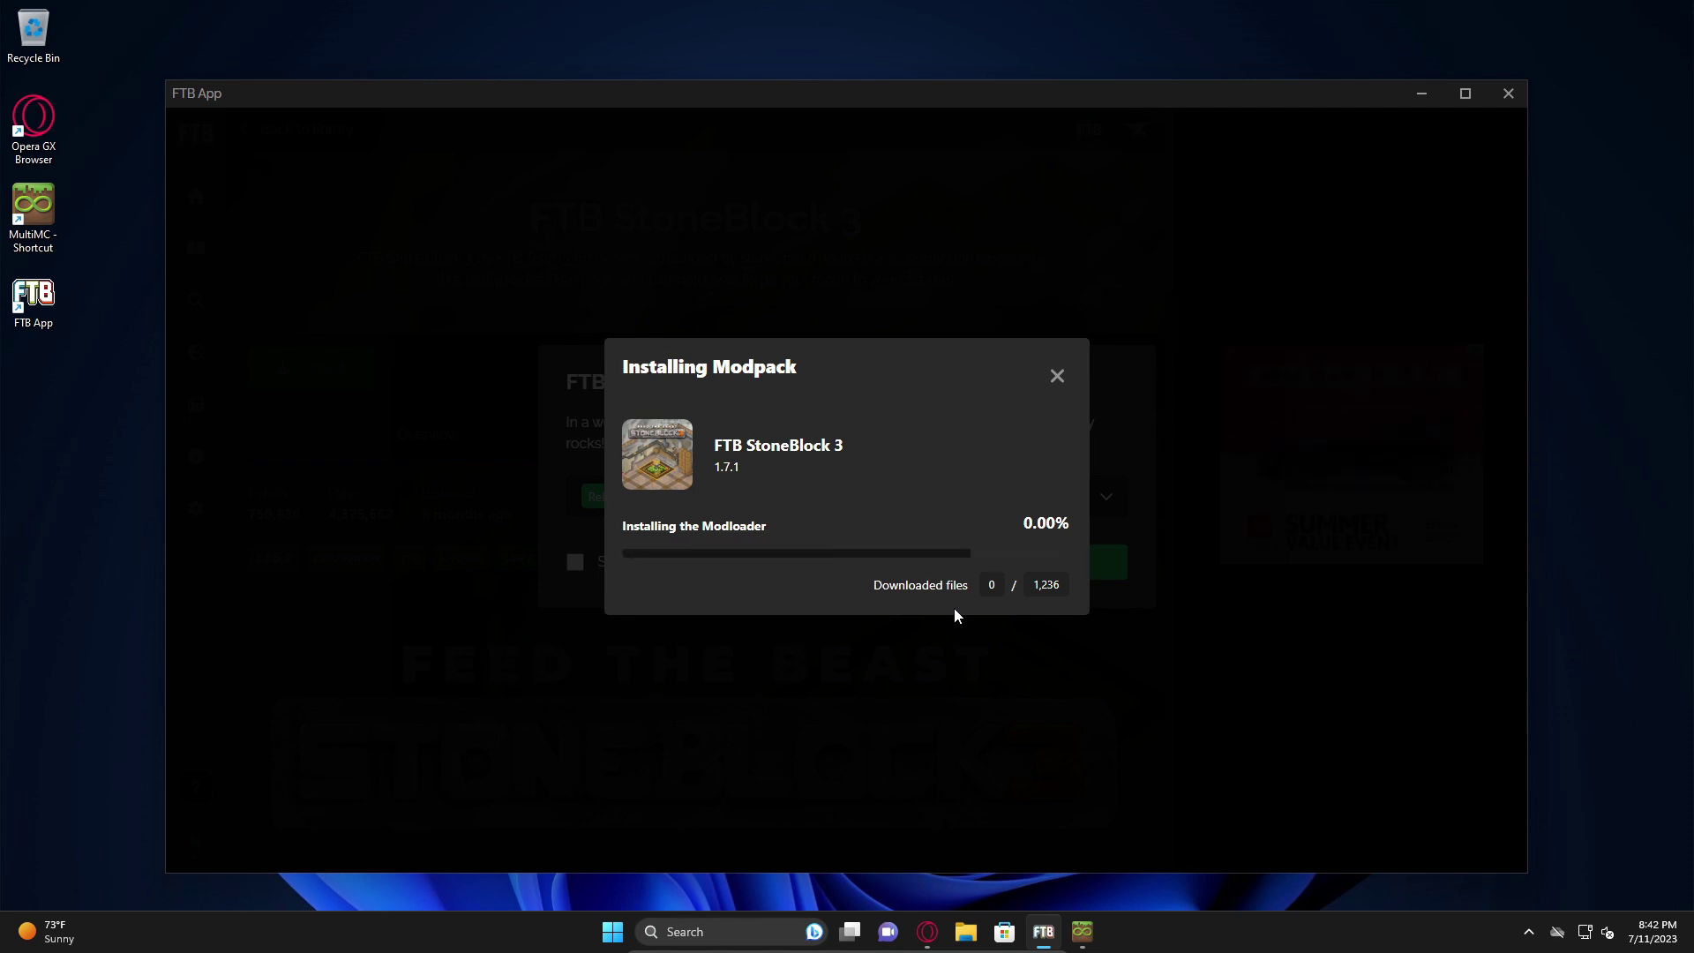
click(1057, 375)
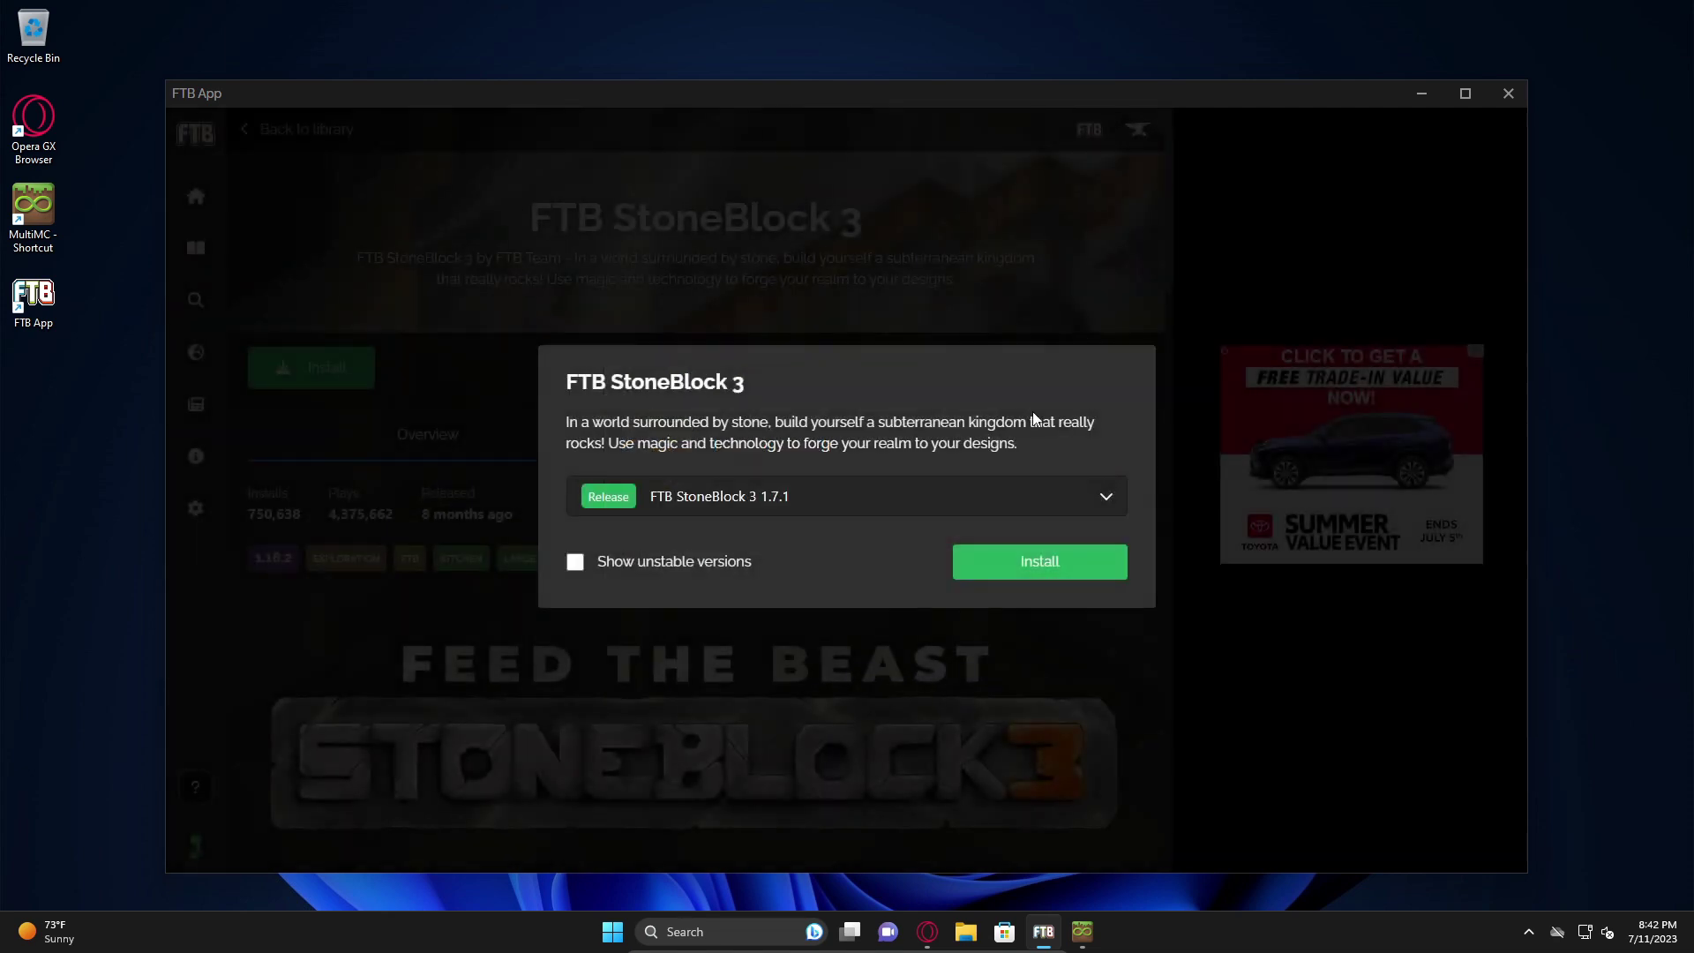
click(433, 295)
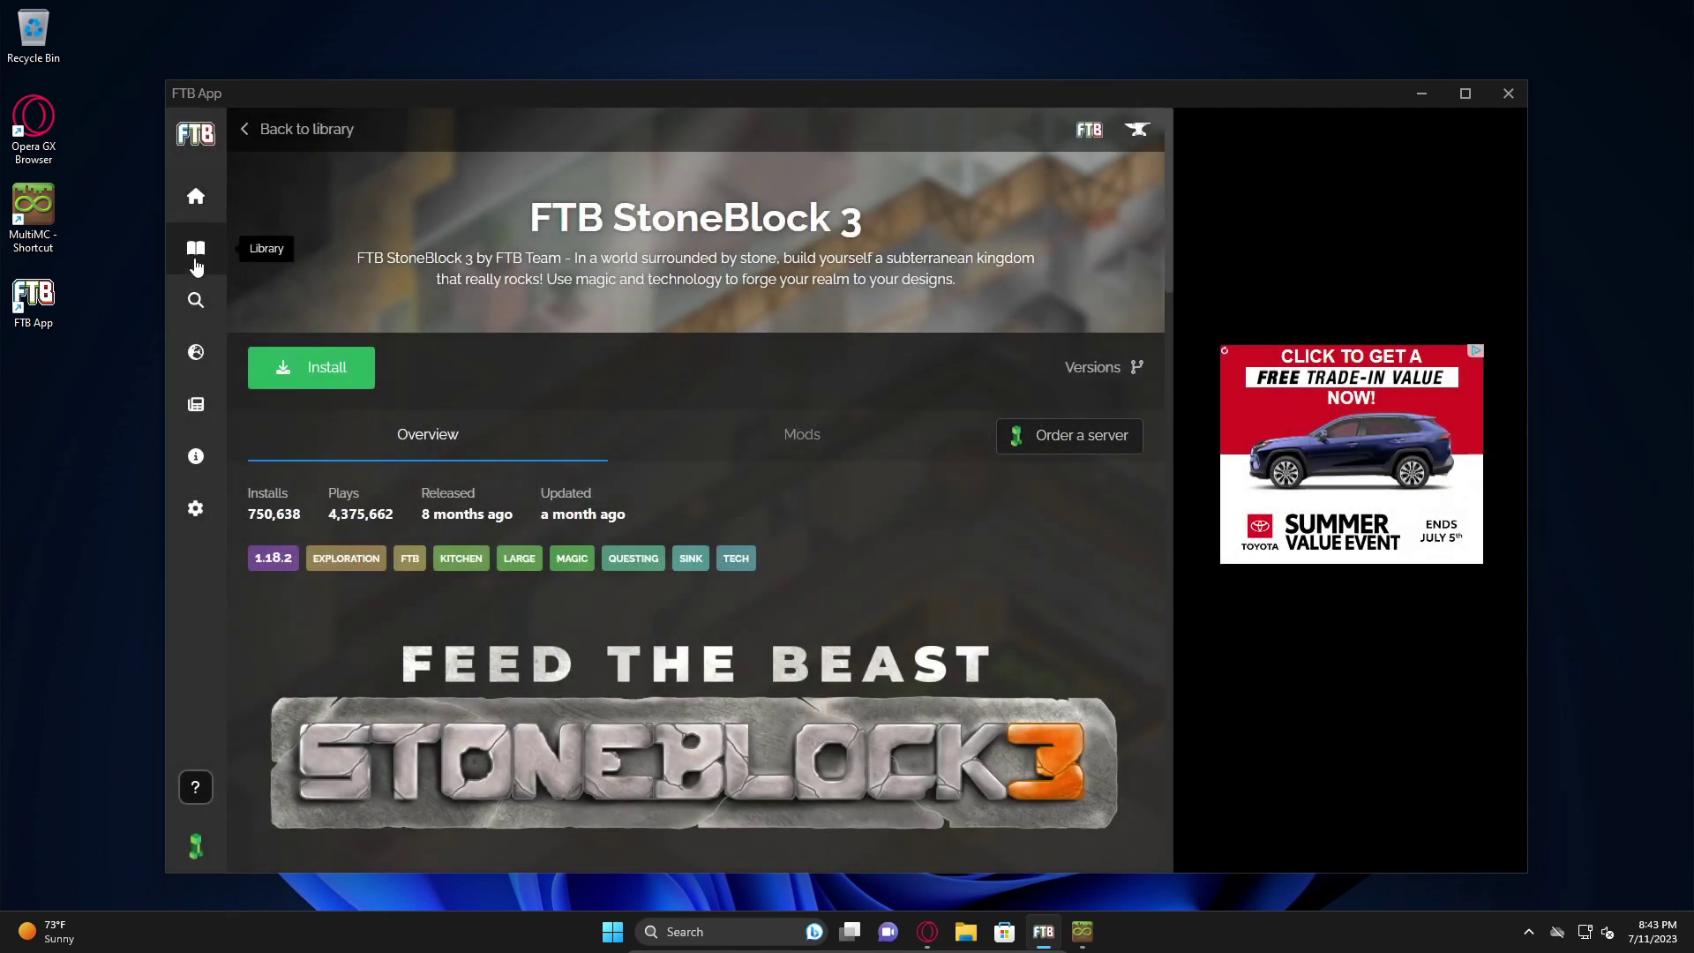
Search the CurseForge modpacks for "fabric" and browse the listed packs
click(194, 303)
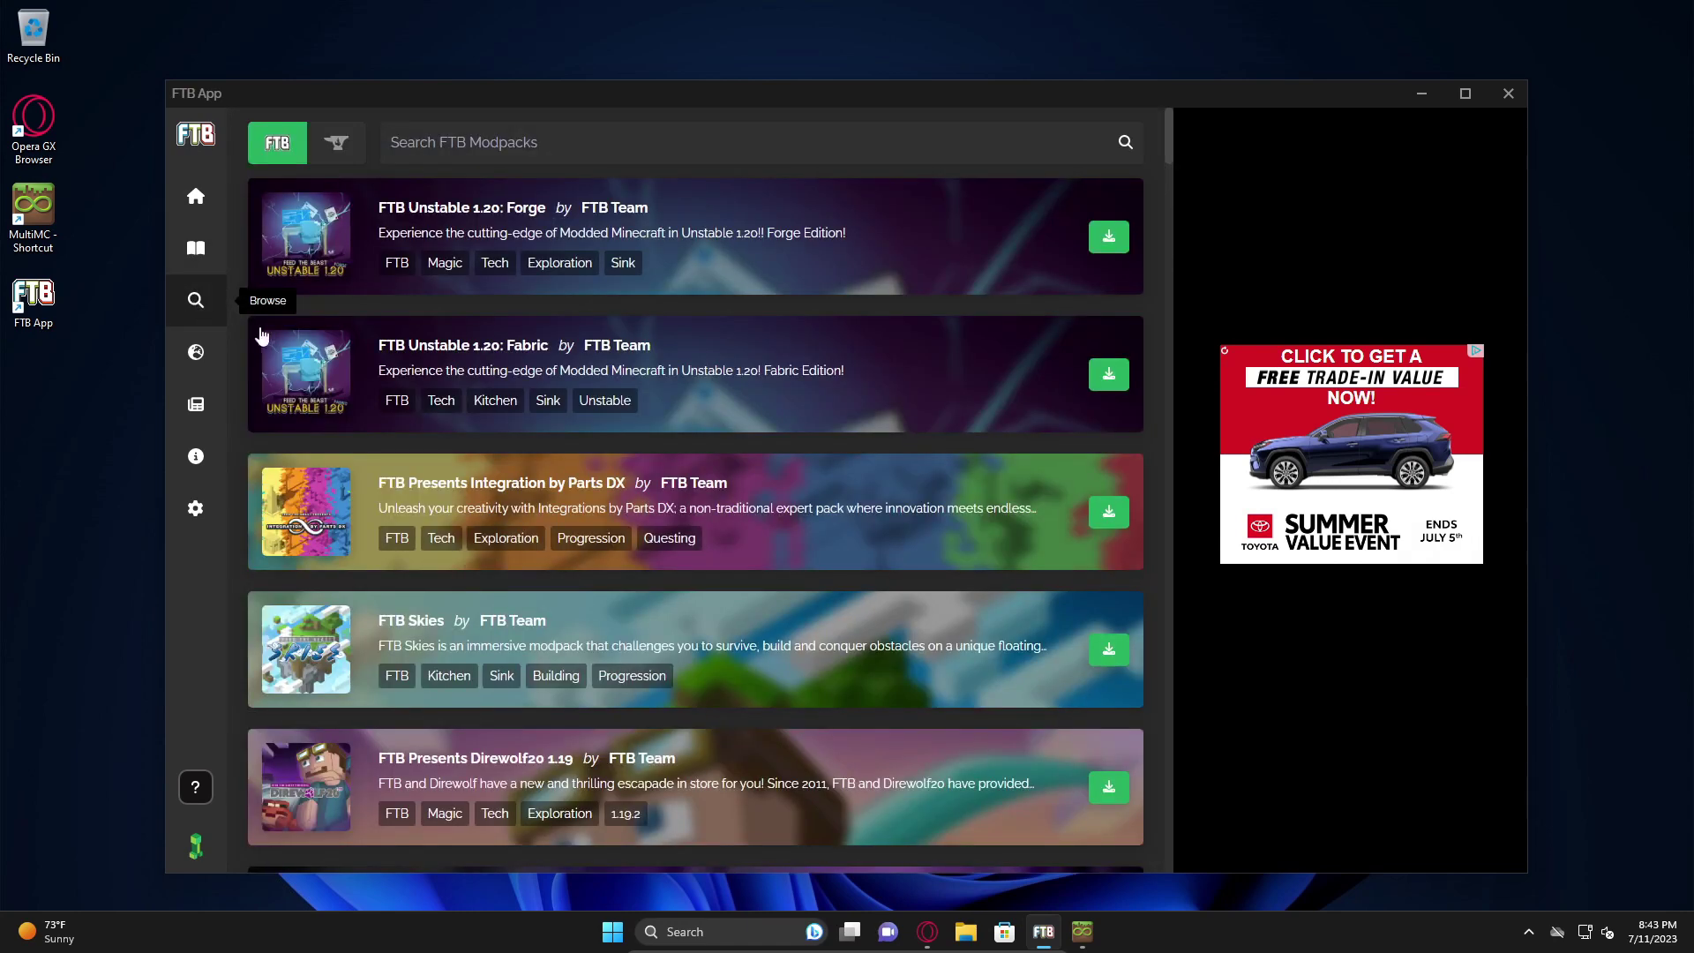
click(338, 148)
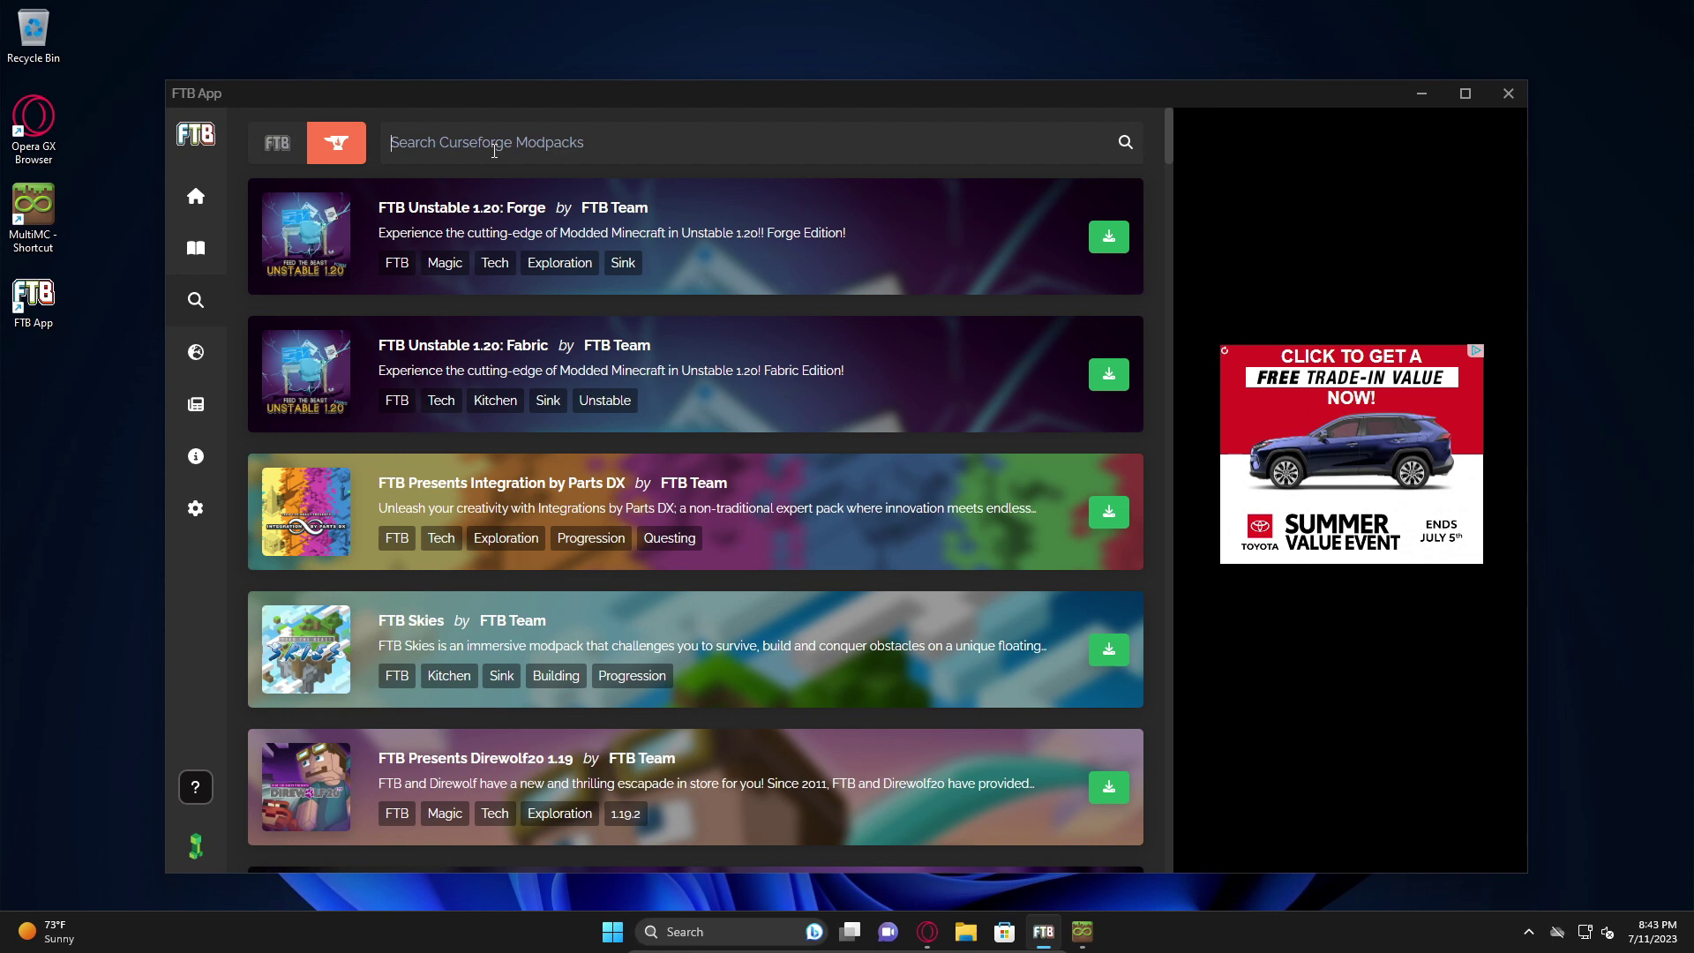
text(fabric)
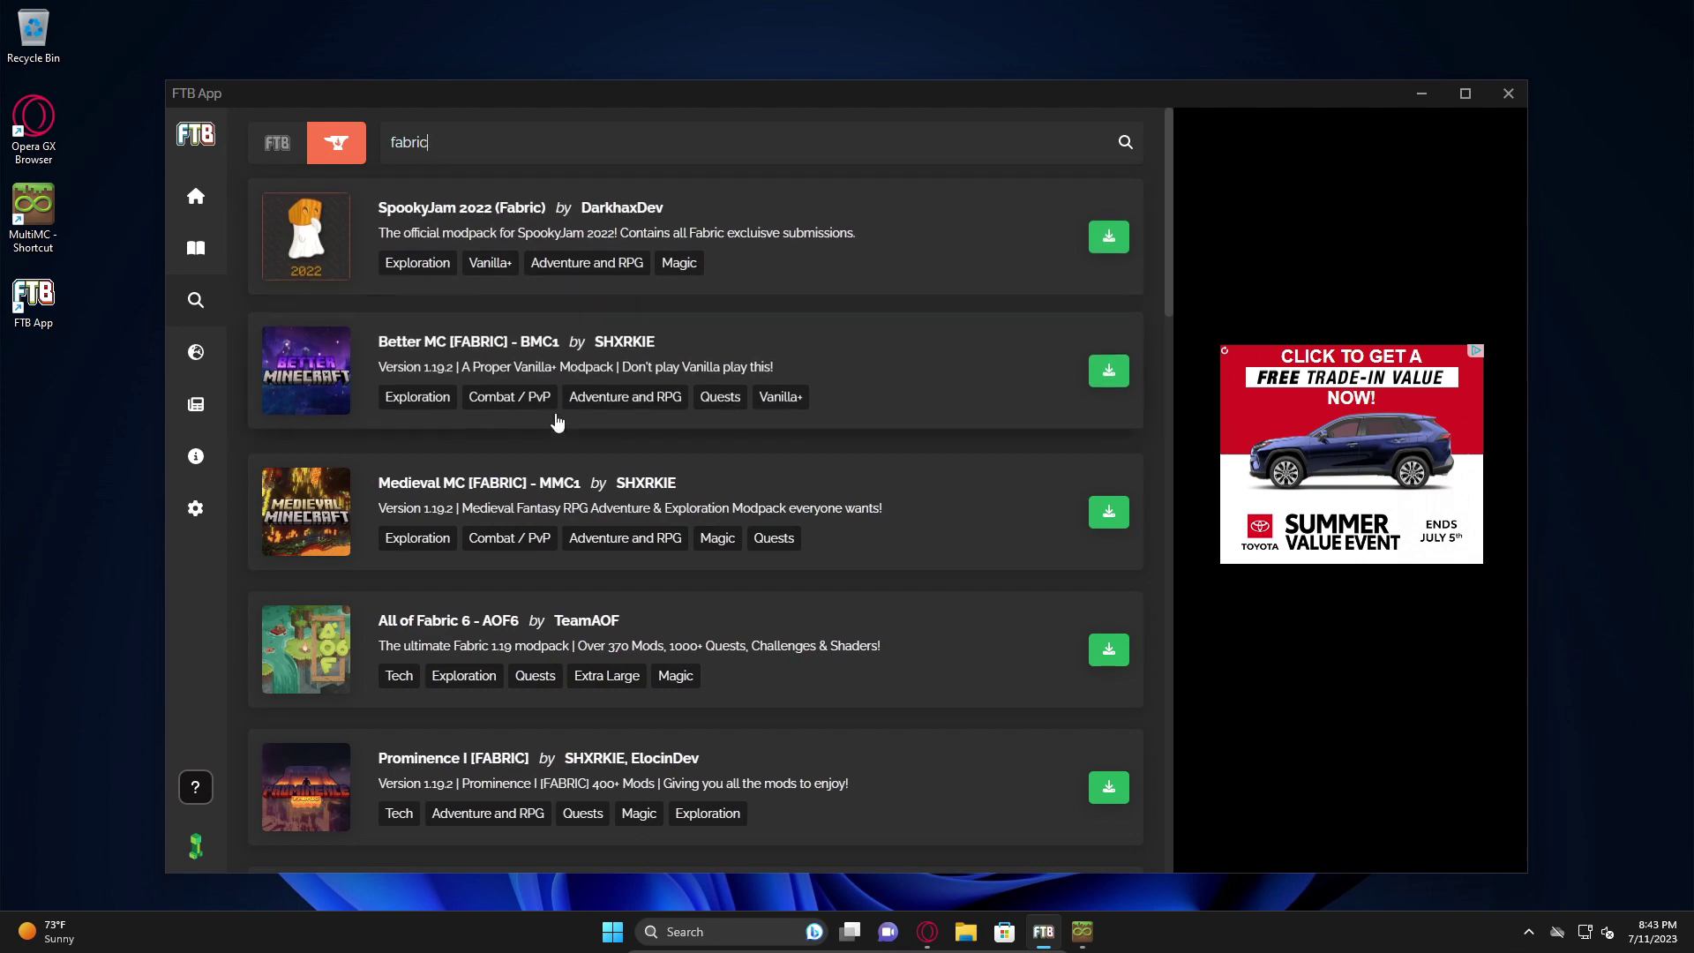
scroll(530, 424, down, 3)
scroll(527, 424, down, 5)
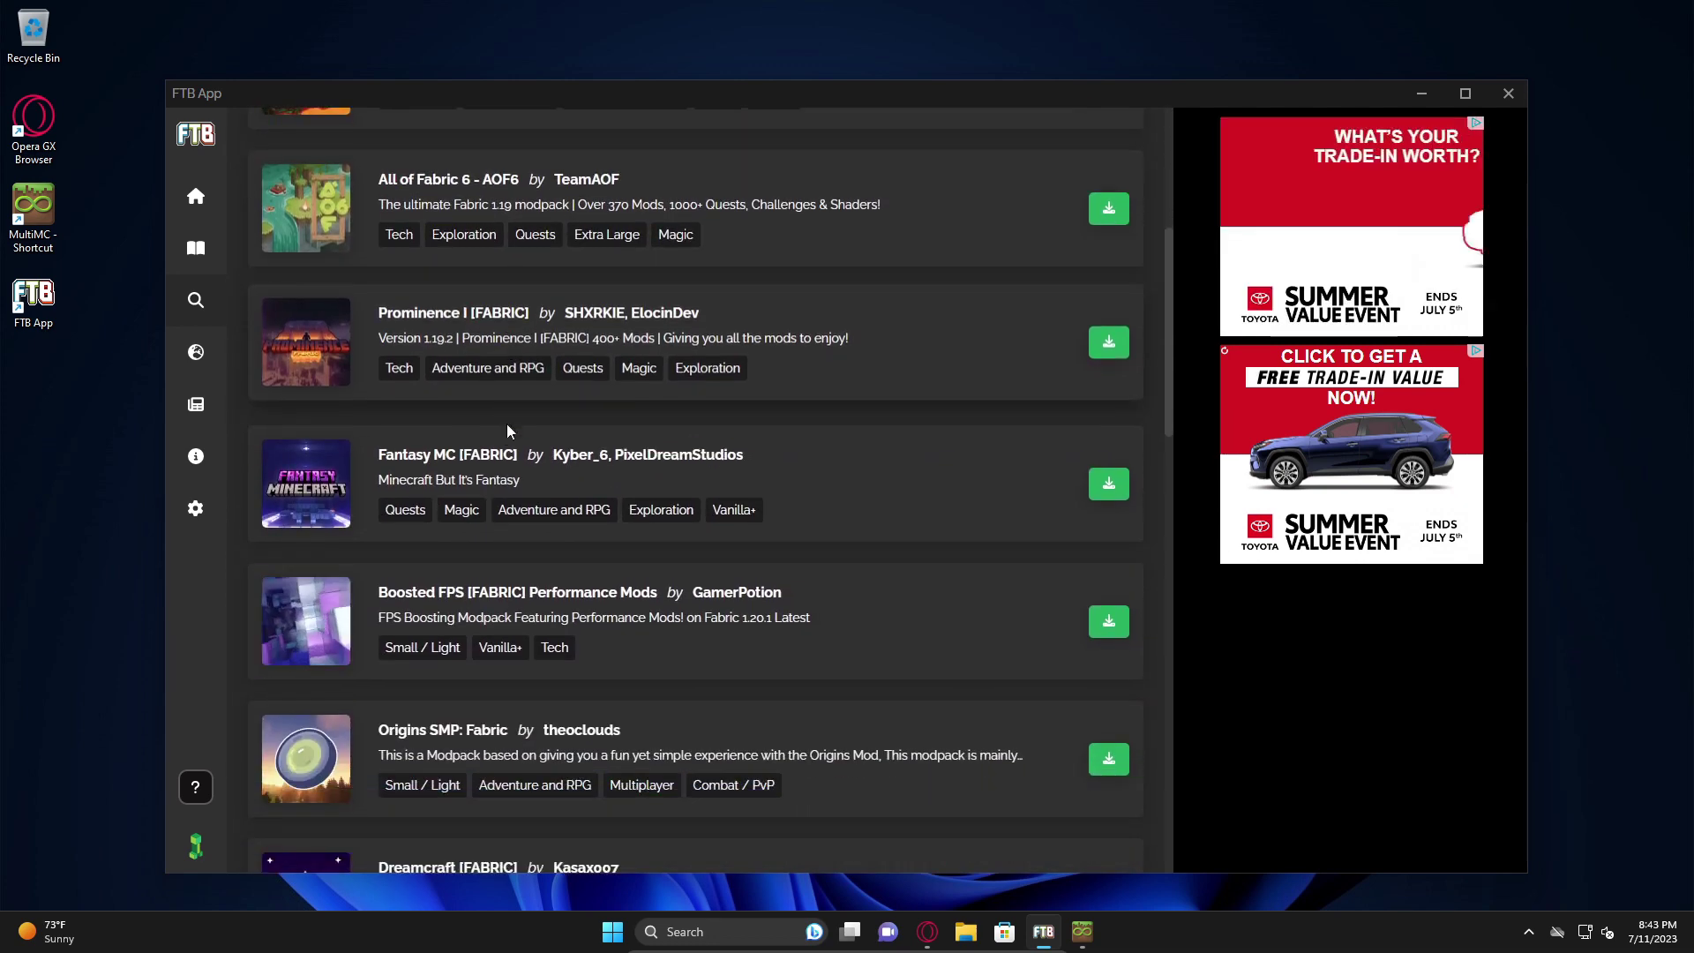
scroll(494, 429, down, 3)
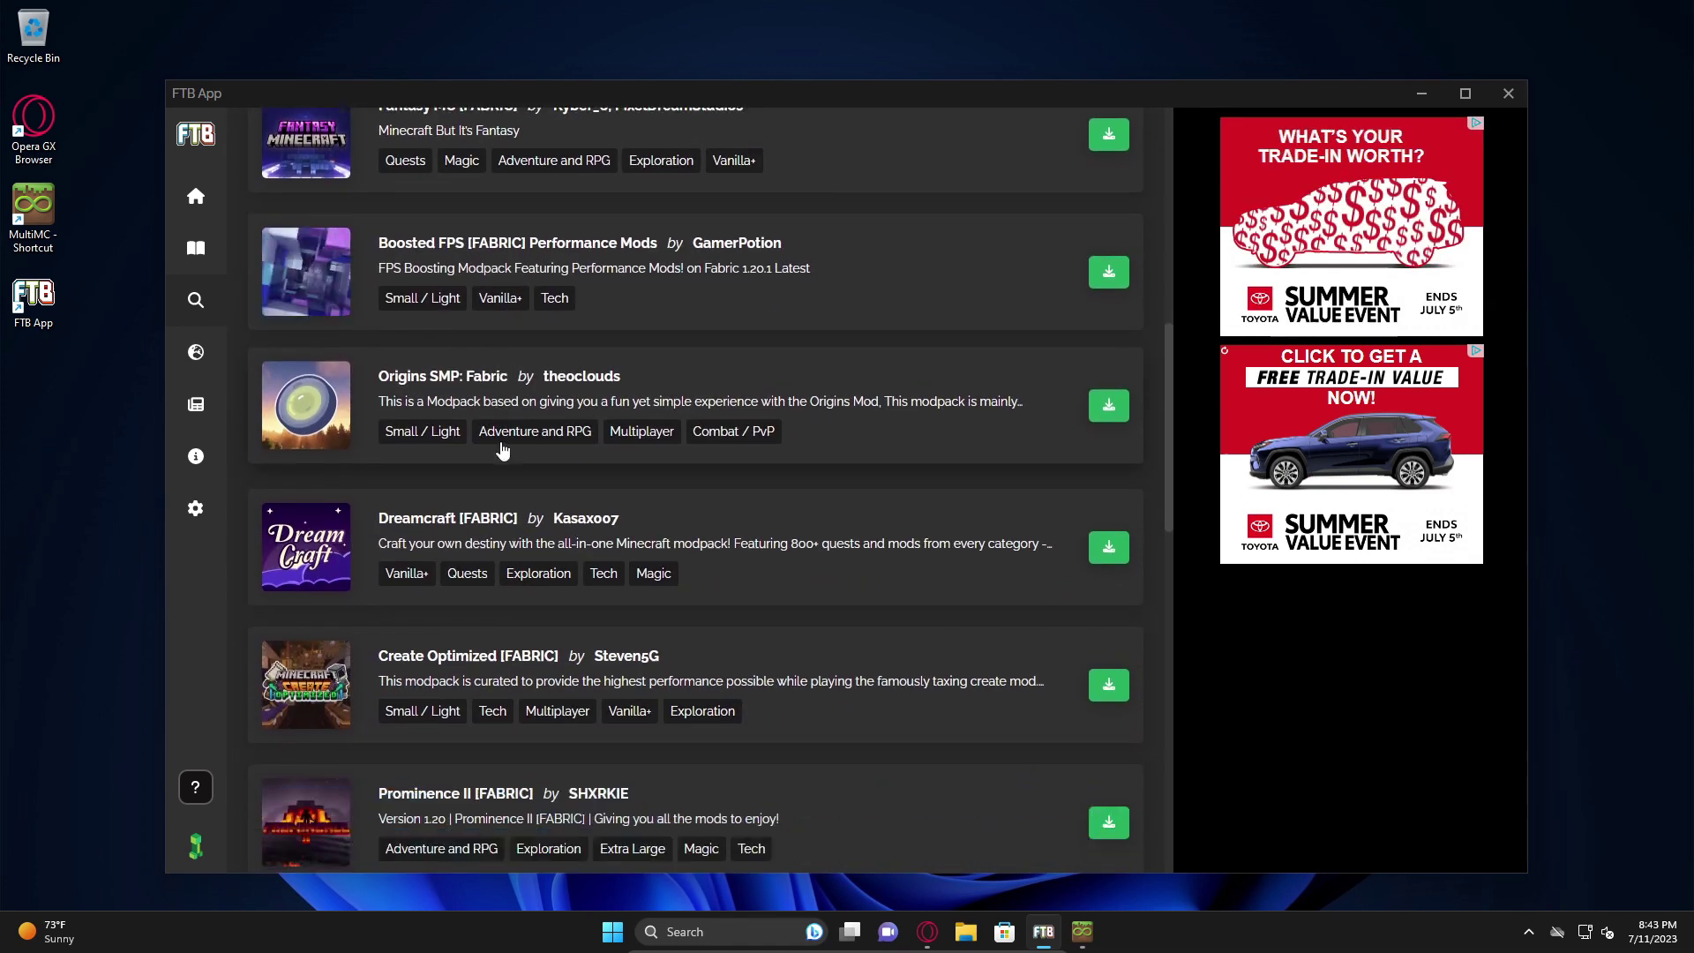
scroll(485, 441, down, 4)
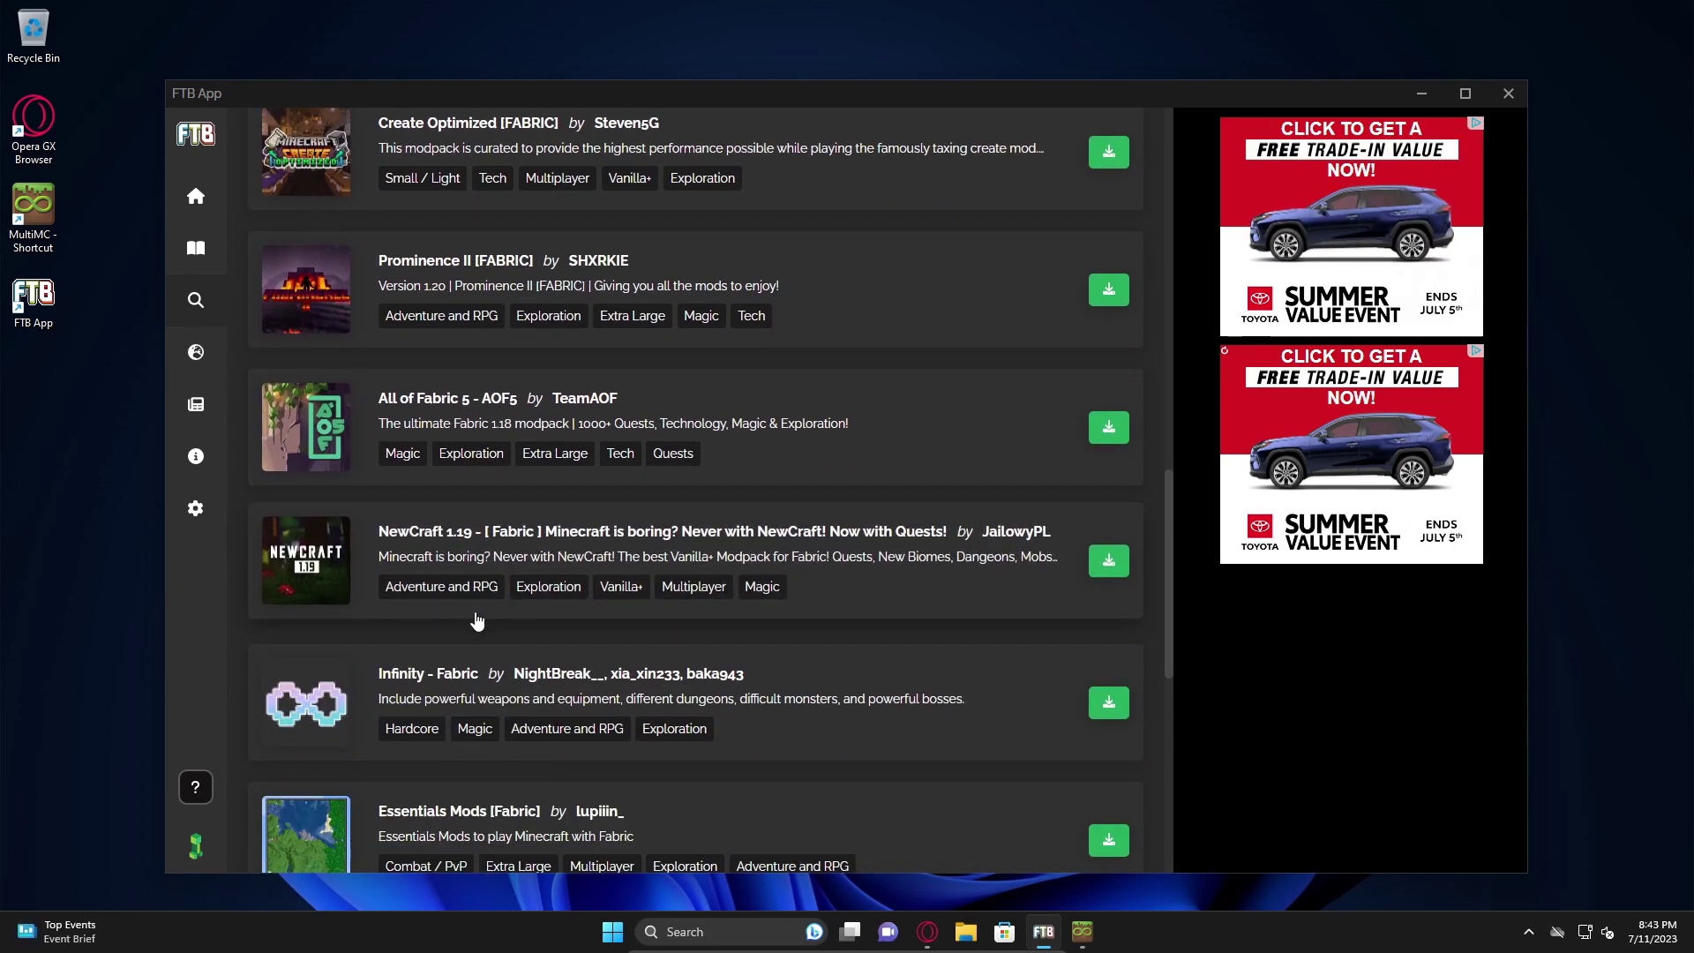
scroll(468, 627, down, 4)
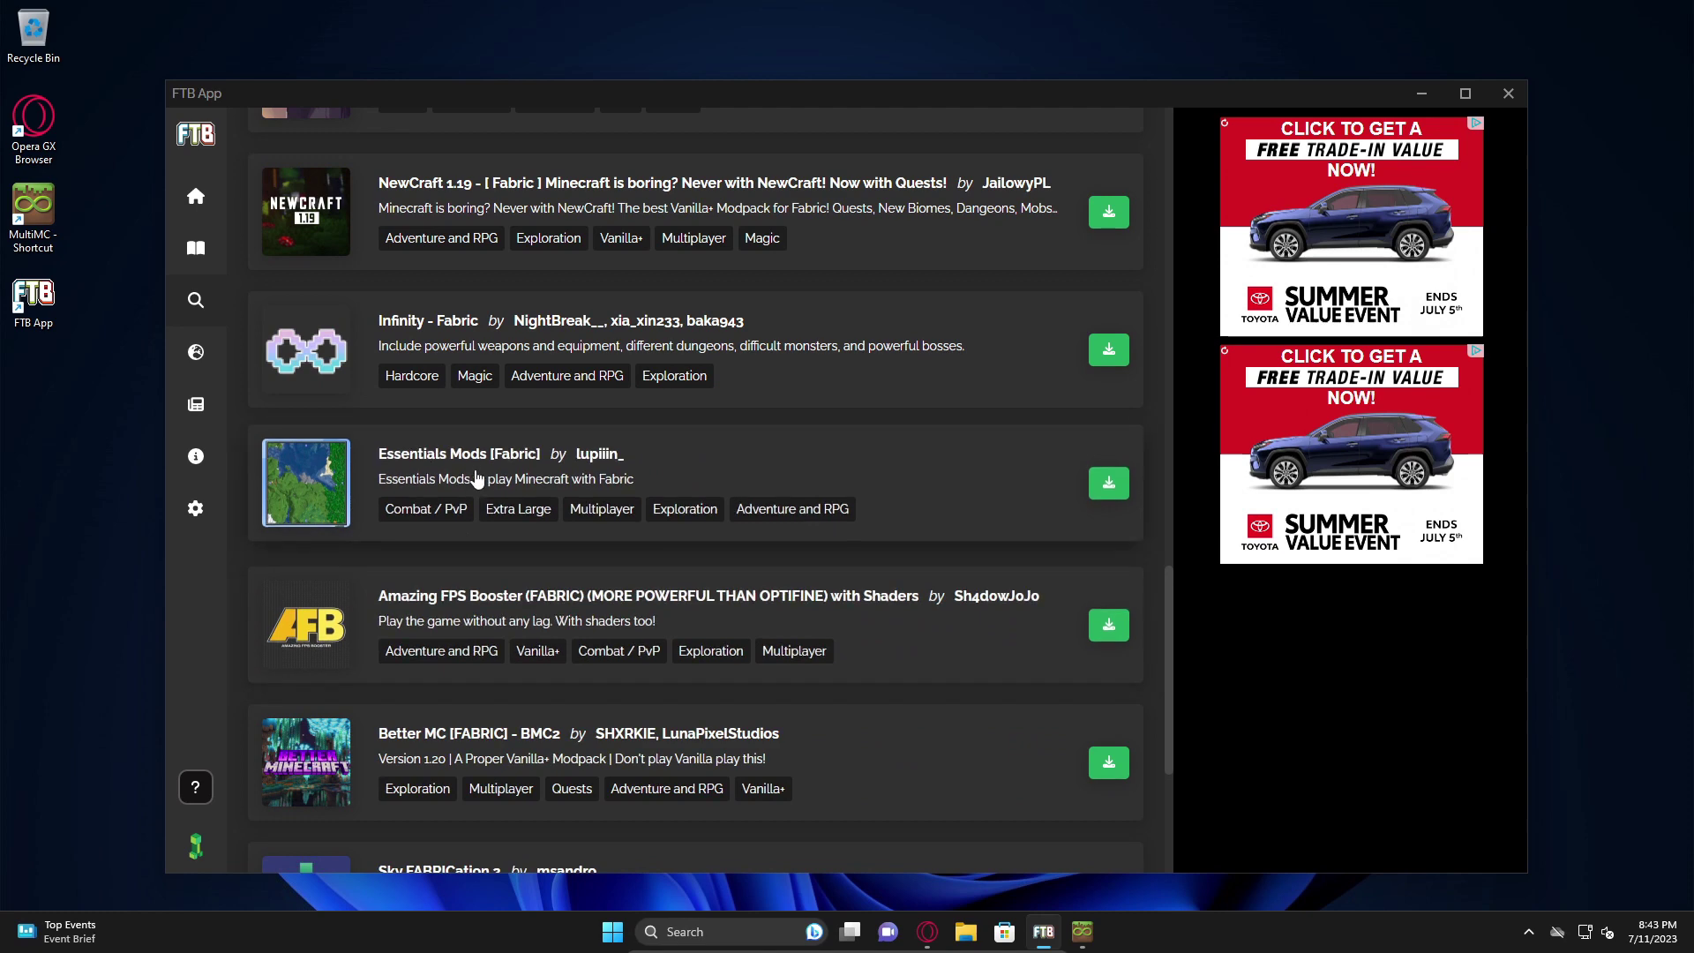
Open the Essentials Mods [Fabric] modpack and examine its list of included mods
click(474, 465)
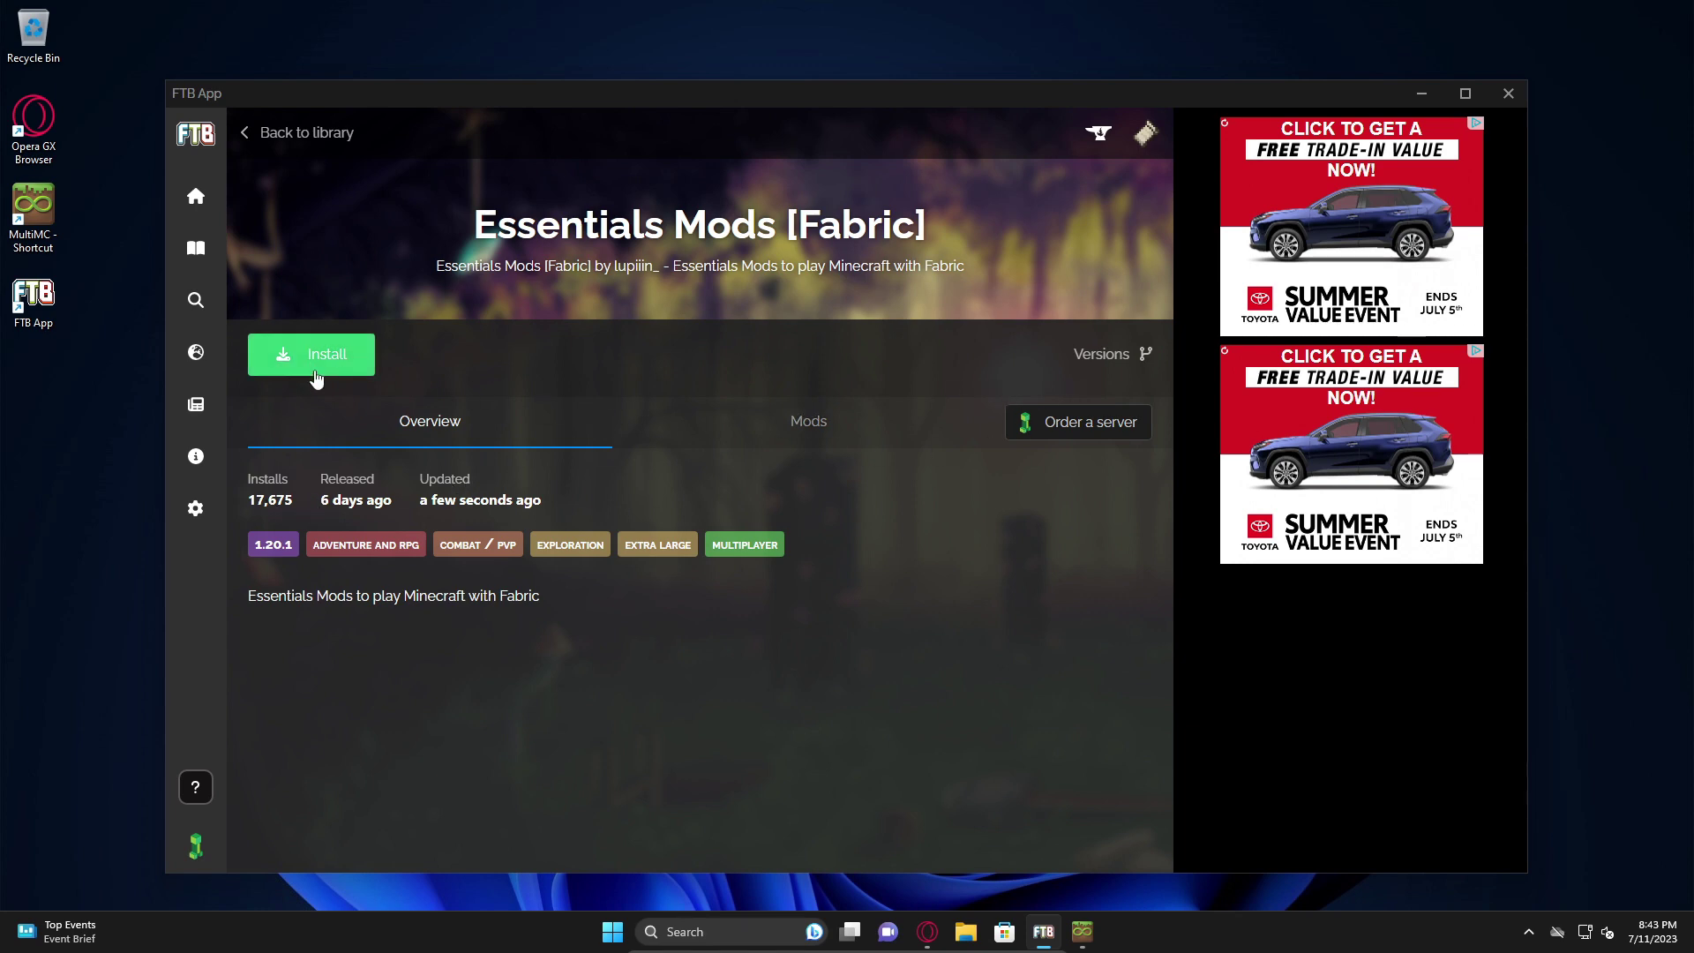
click(798, 427)
scroll(713, 499, down, 15)
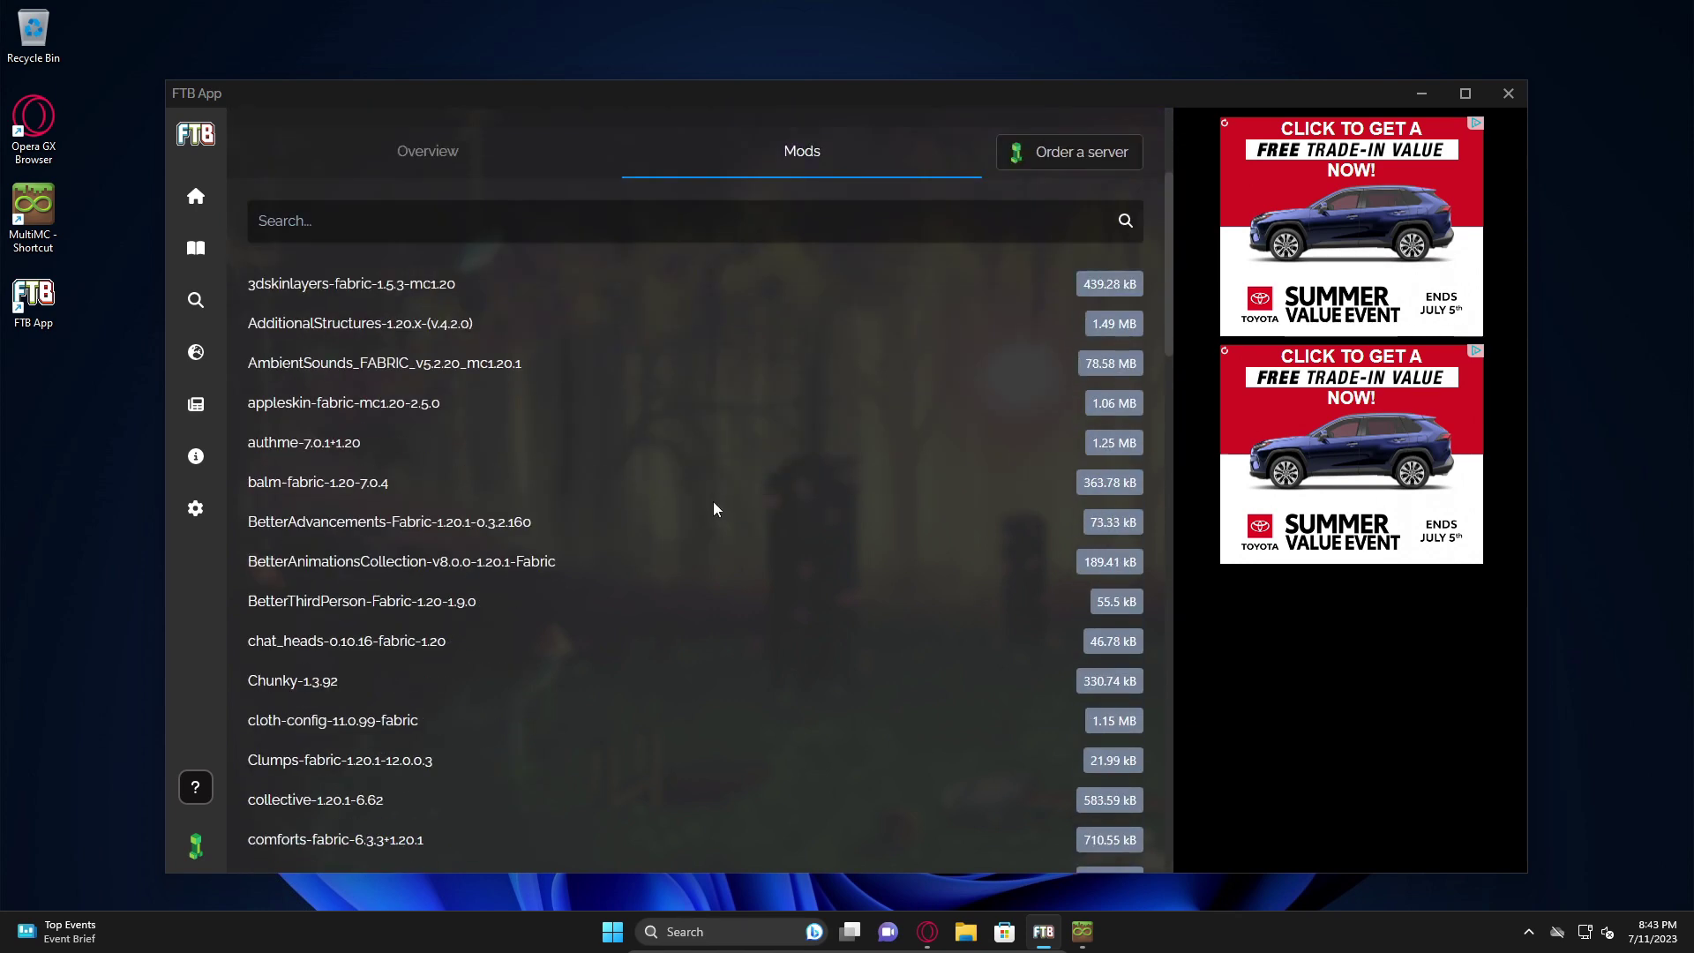
scroll(697, 482, down, 5)
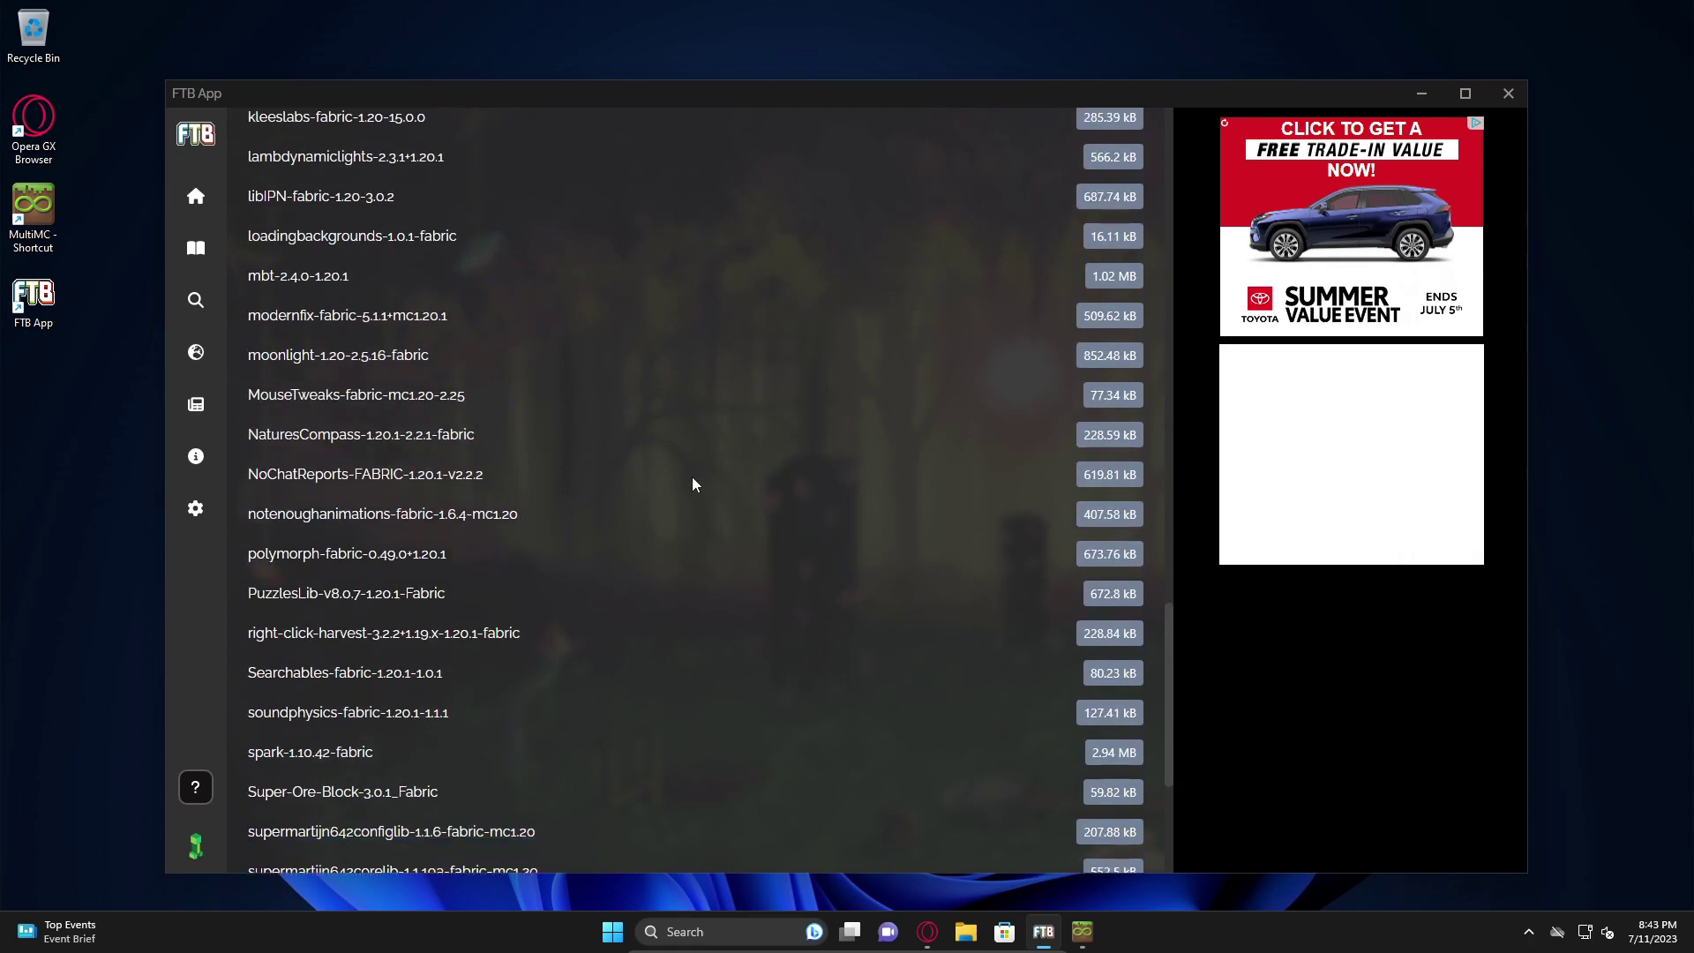
scroll(688, 474, up, 8)
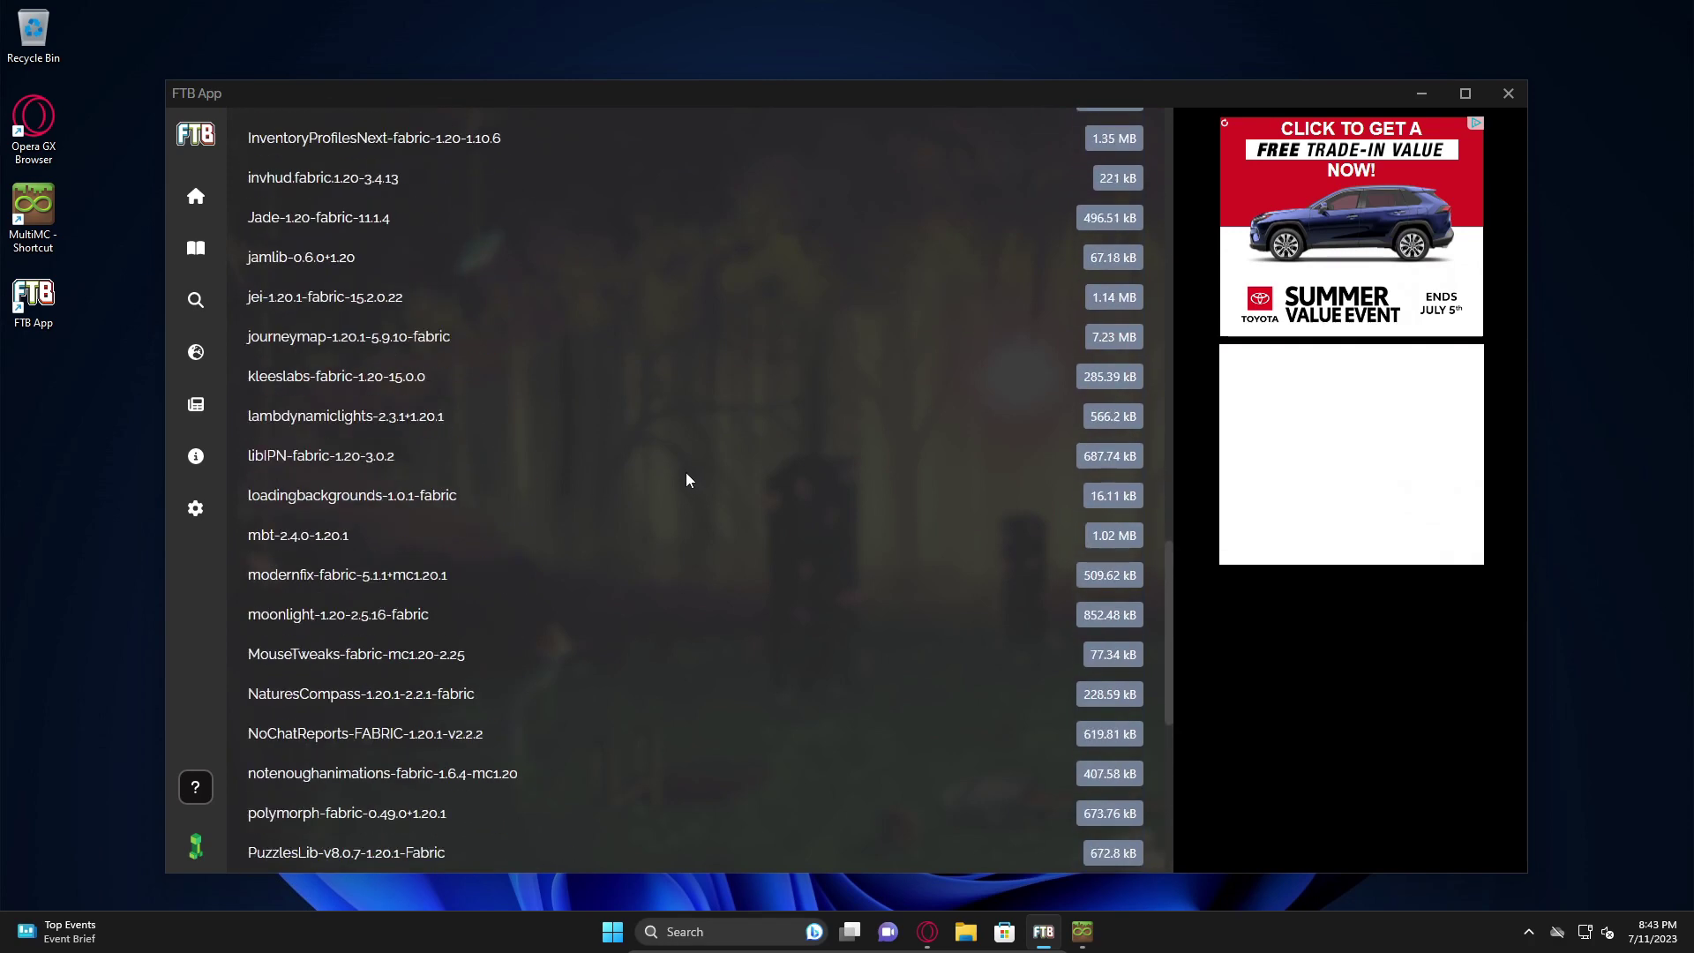
Check the library of installed modpacks, and look through the FTB modpack listings
click(201, 255)
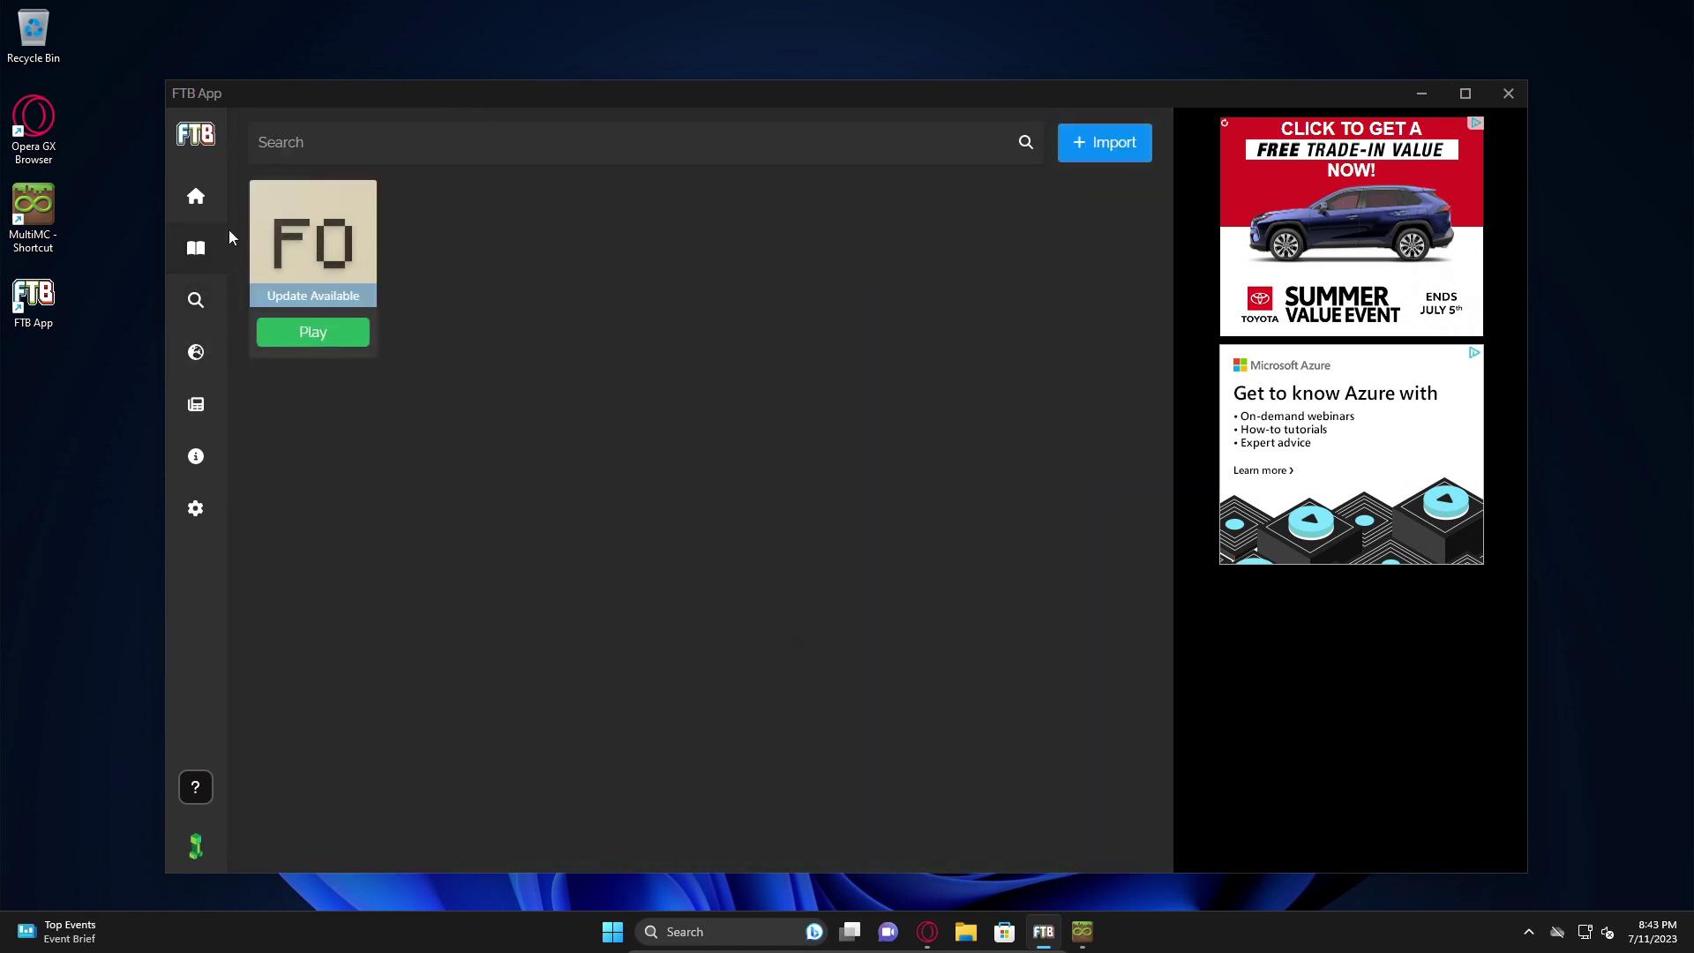
click(198, 309)
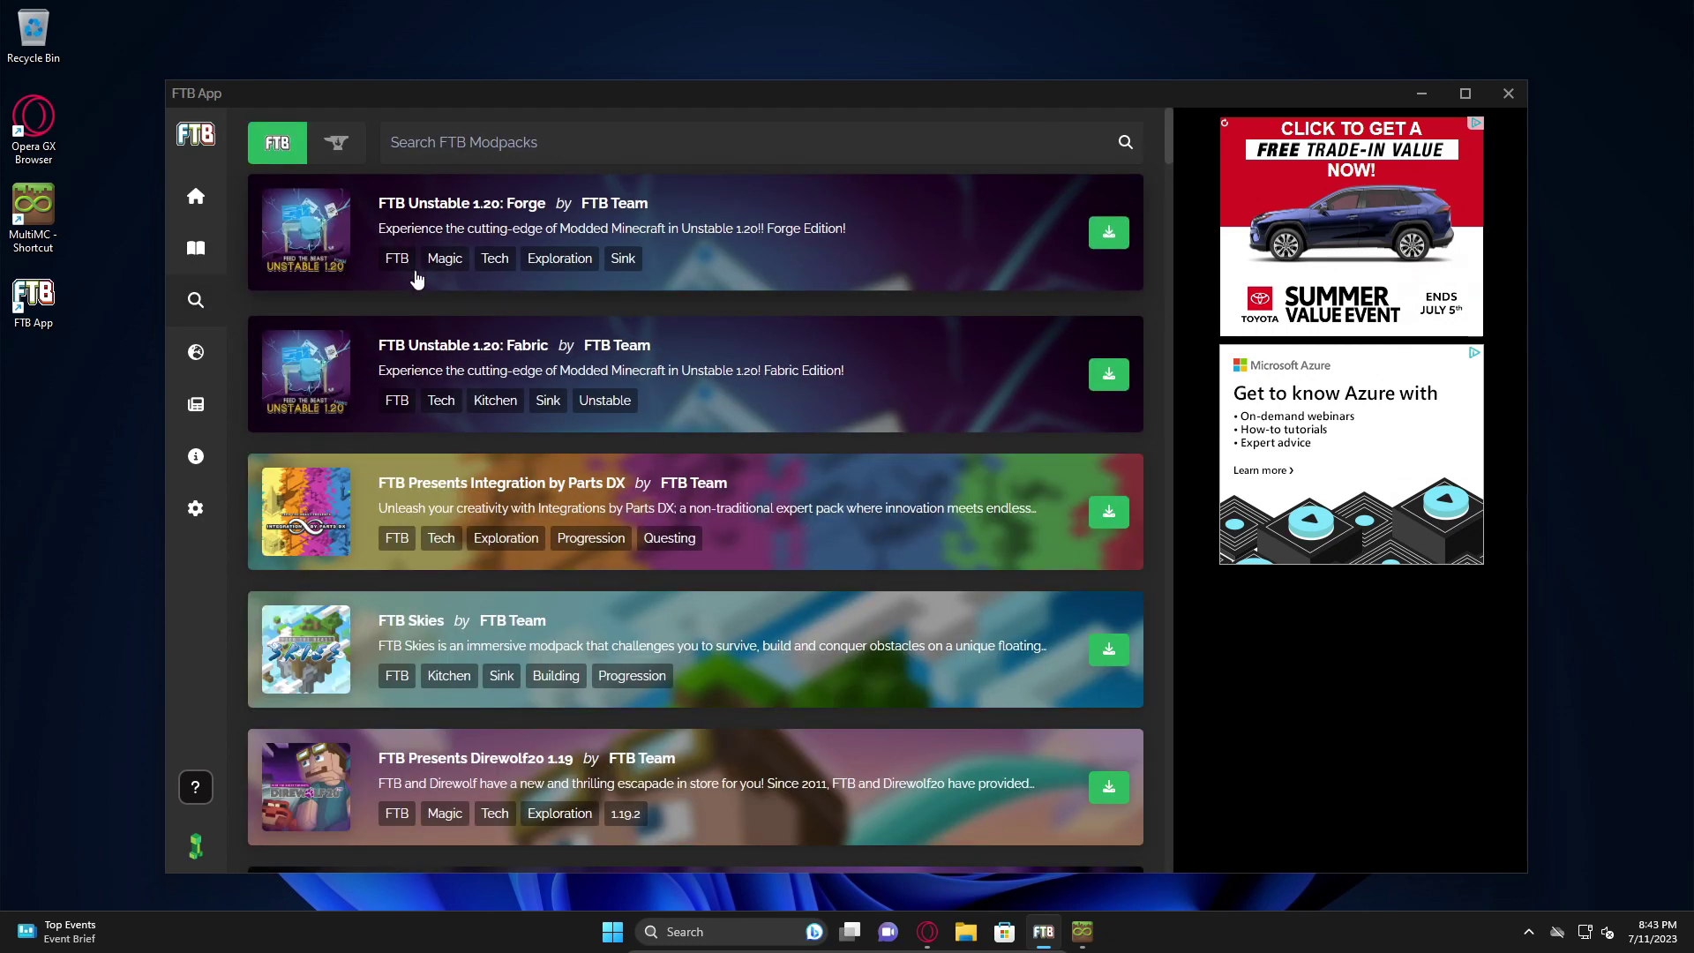
scroll(417, 278, down, 10)
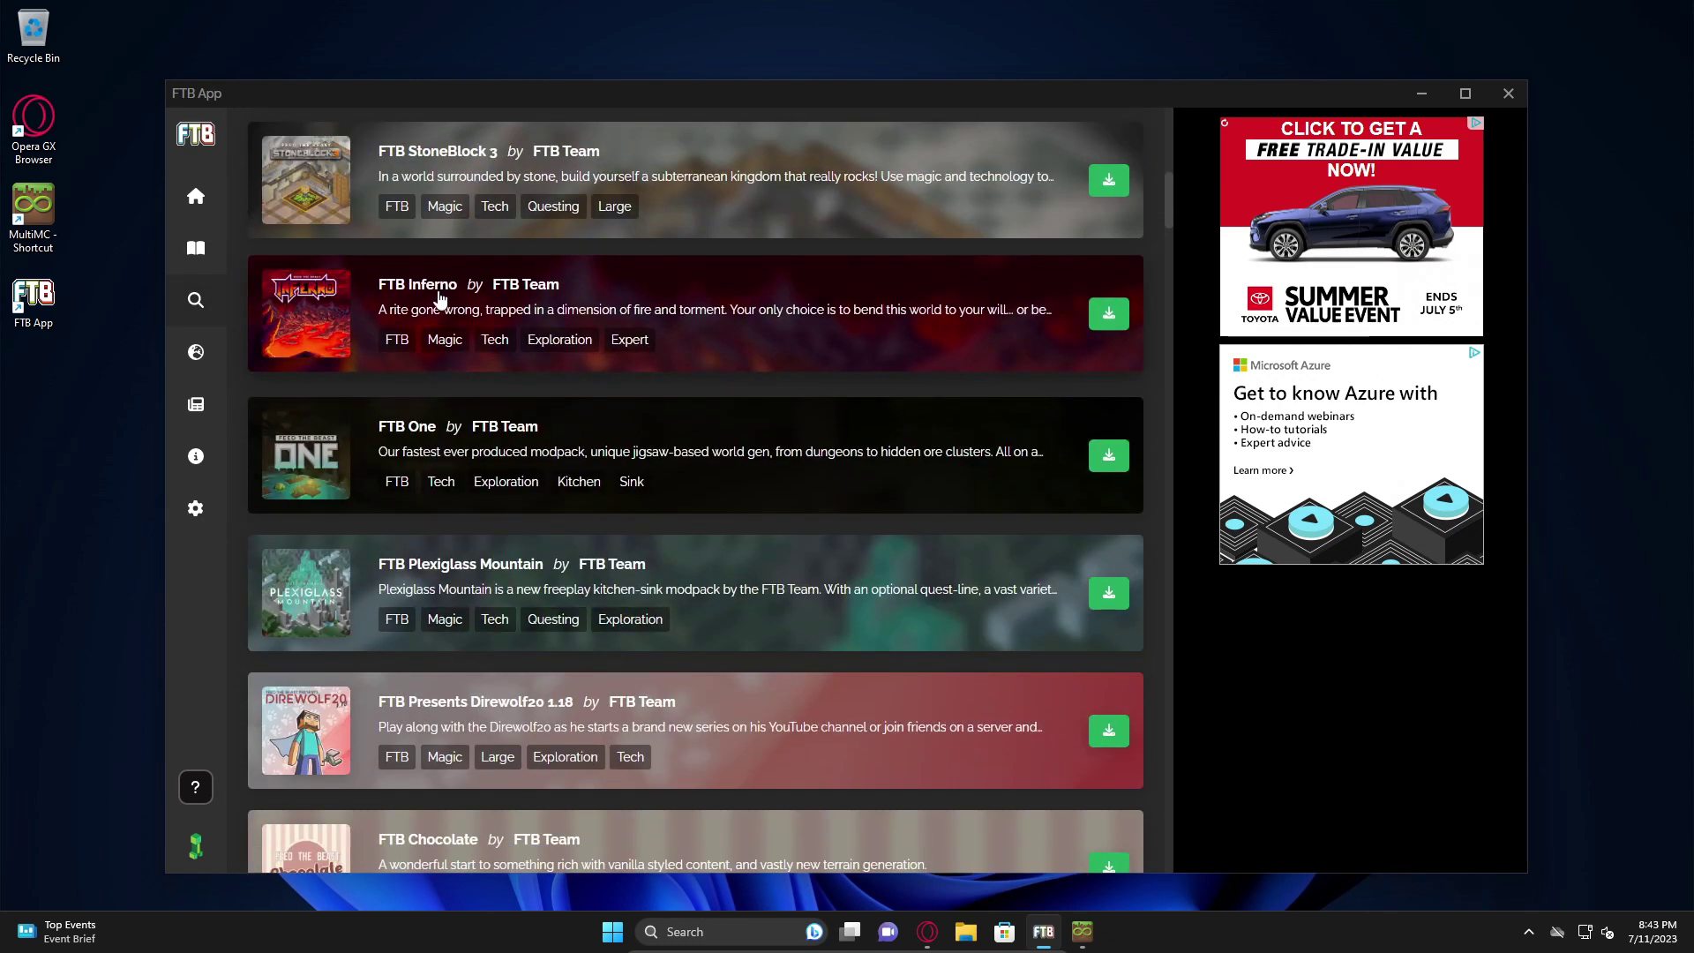
scroll(439, 300, down, 5)
scroll(344, 205, up, 6)
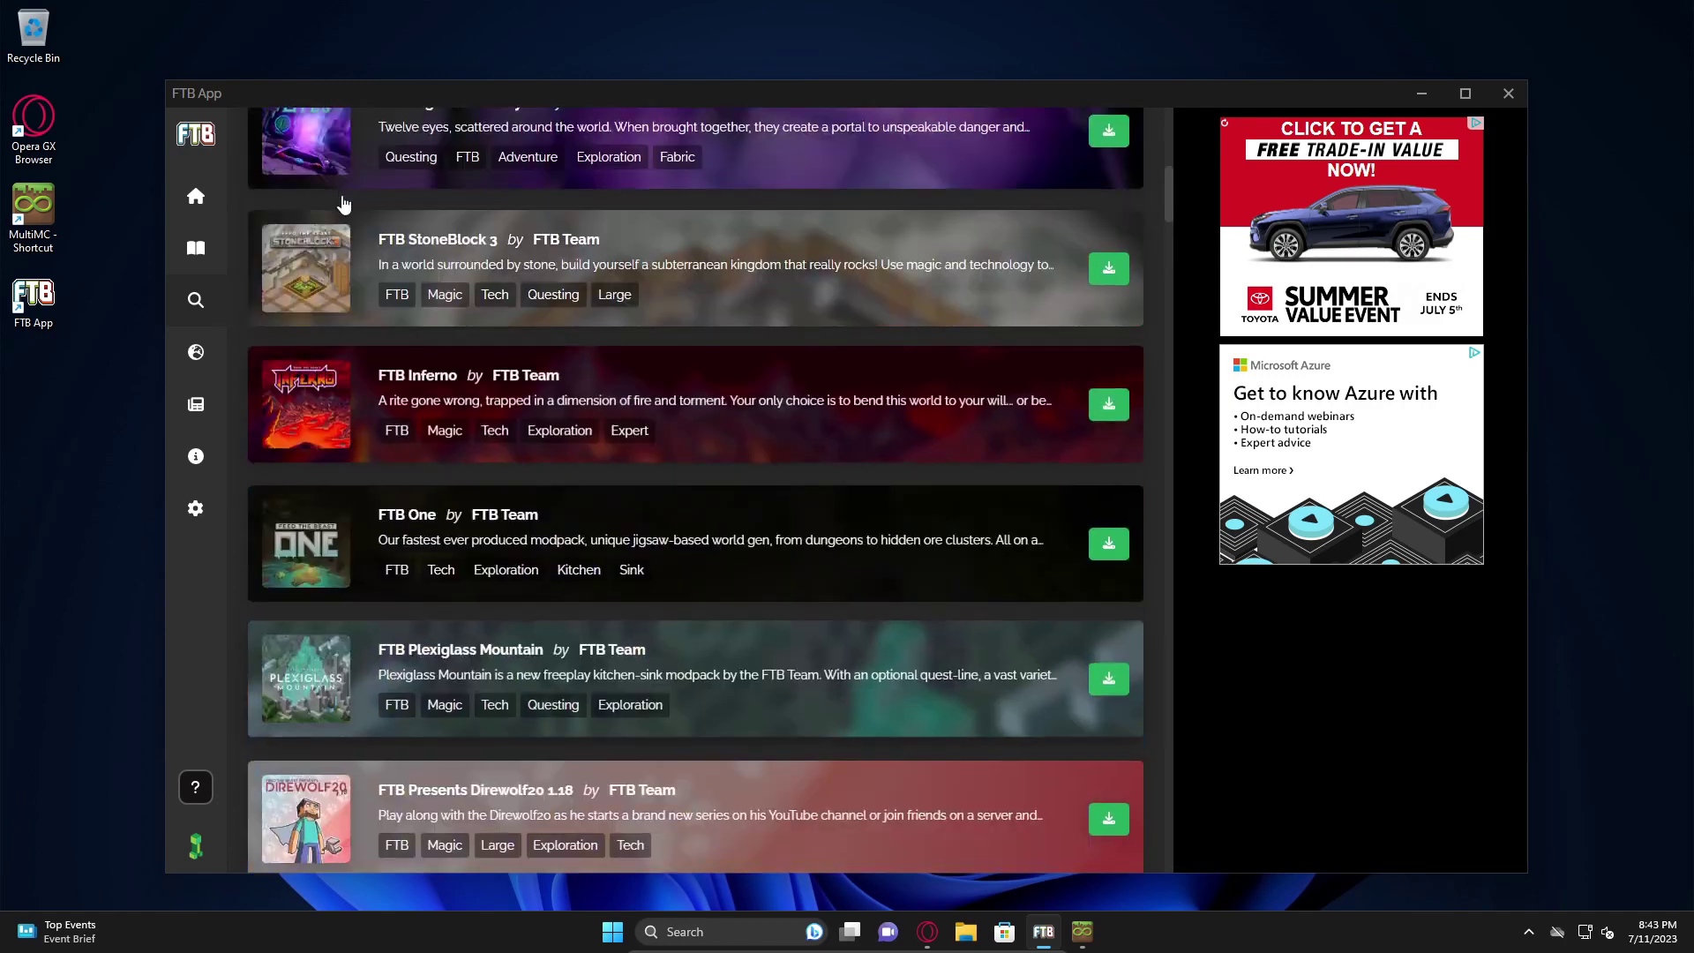
scroll(344, 205, up, 9)
Search the CurseForge modpacks for "minecraft+" and browse the listed packs for one to install
click(336, 142)
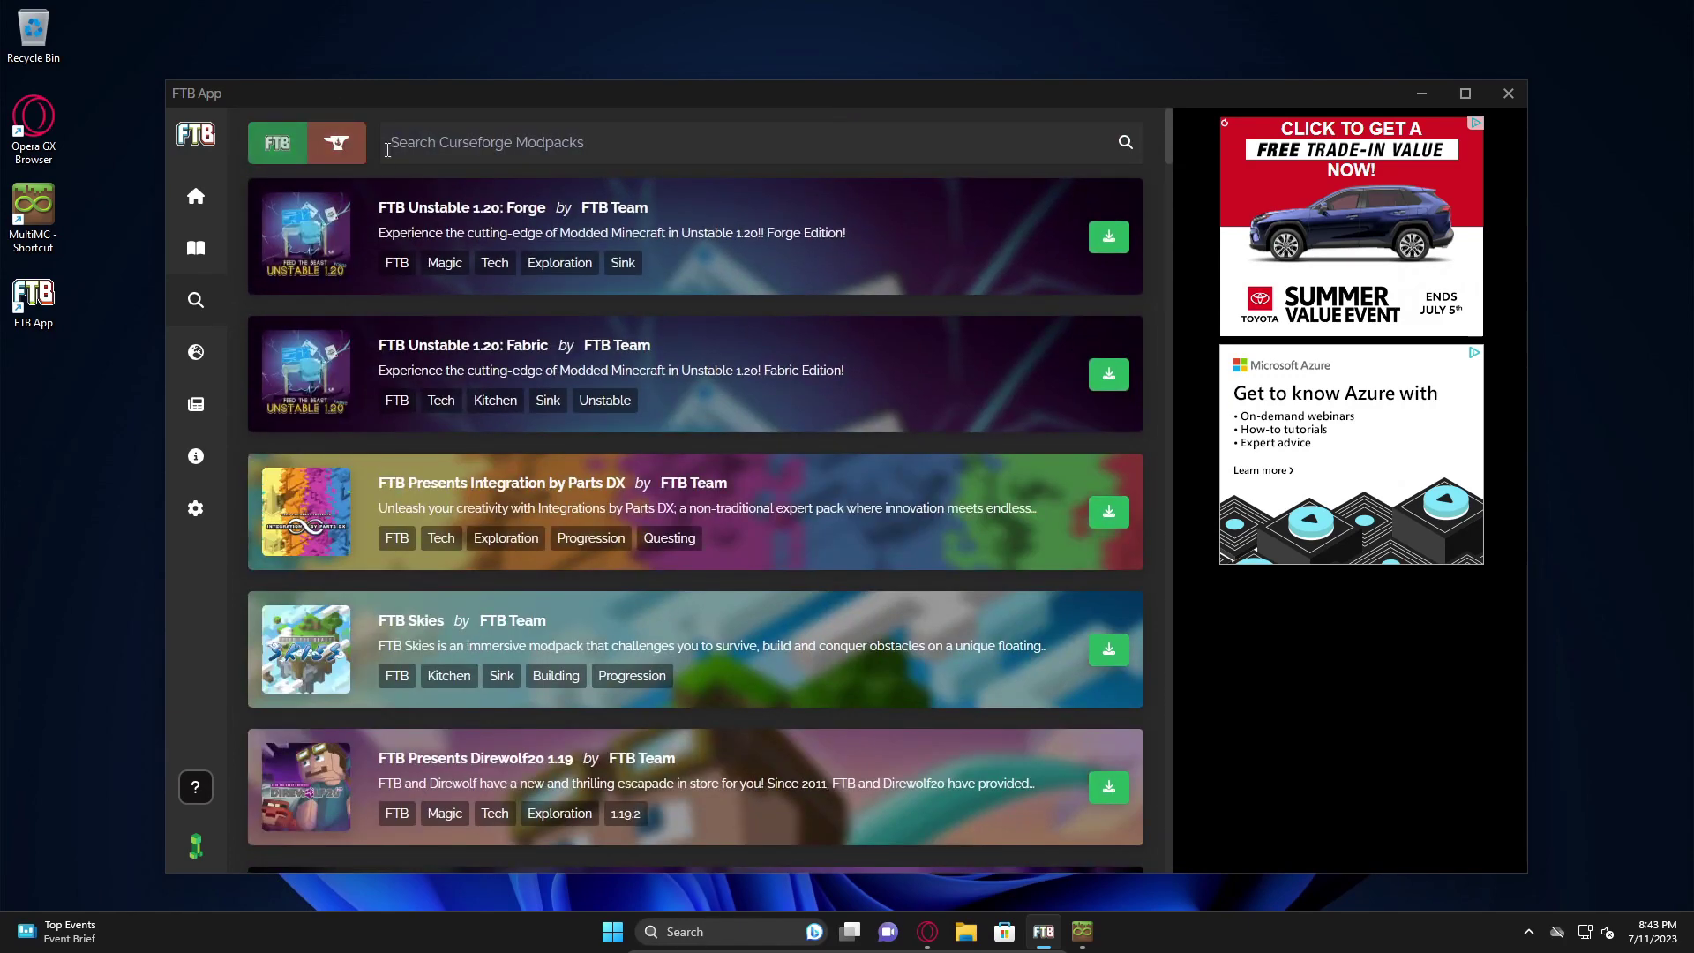
click(453, 141)
text(minecrfat)
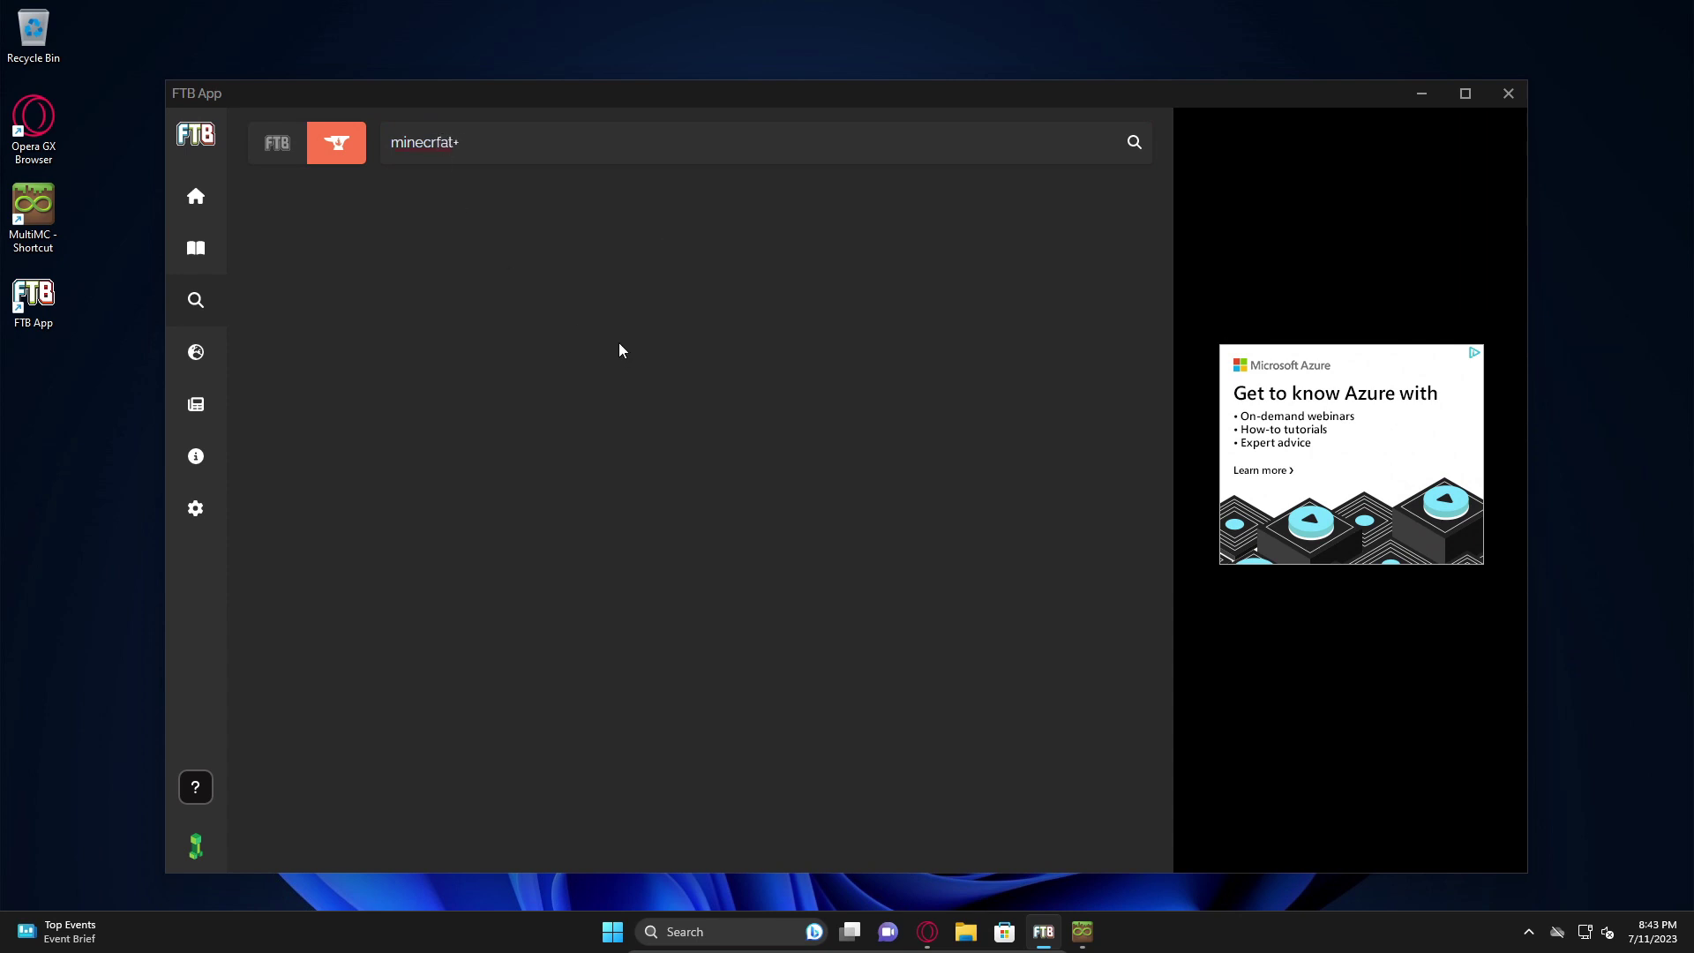
text(+)
key(BackSpace)
key(BackSpace)
key(BackSpace)
key(BackSpace)
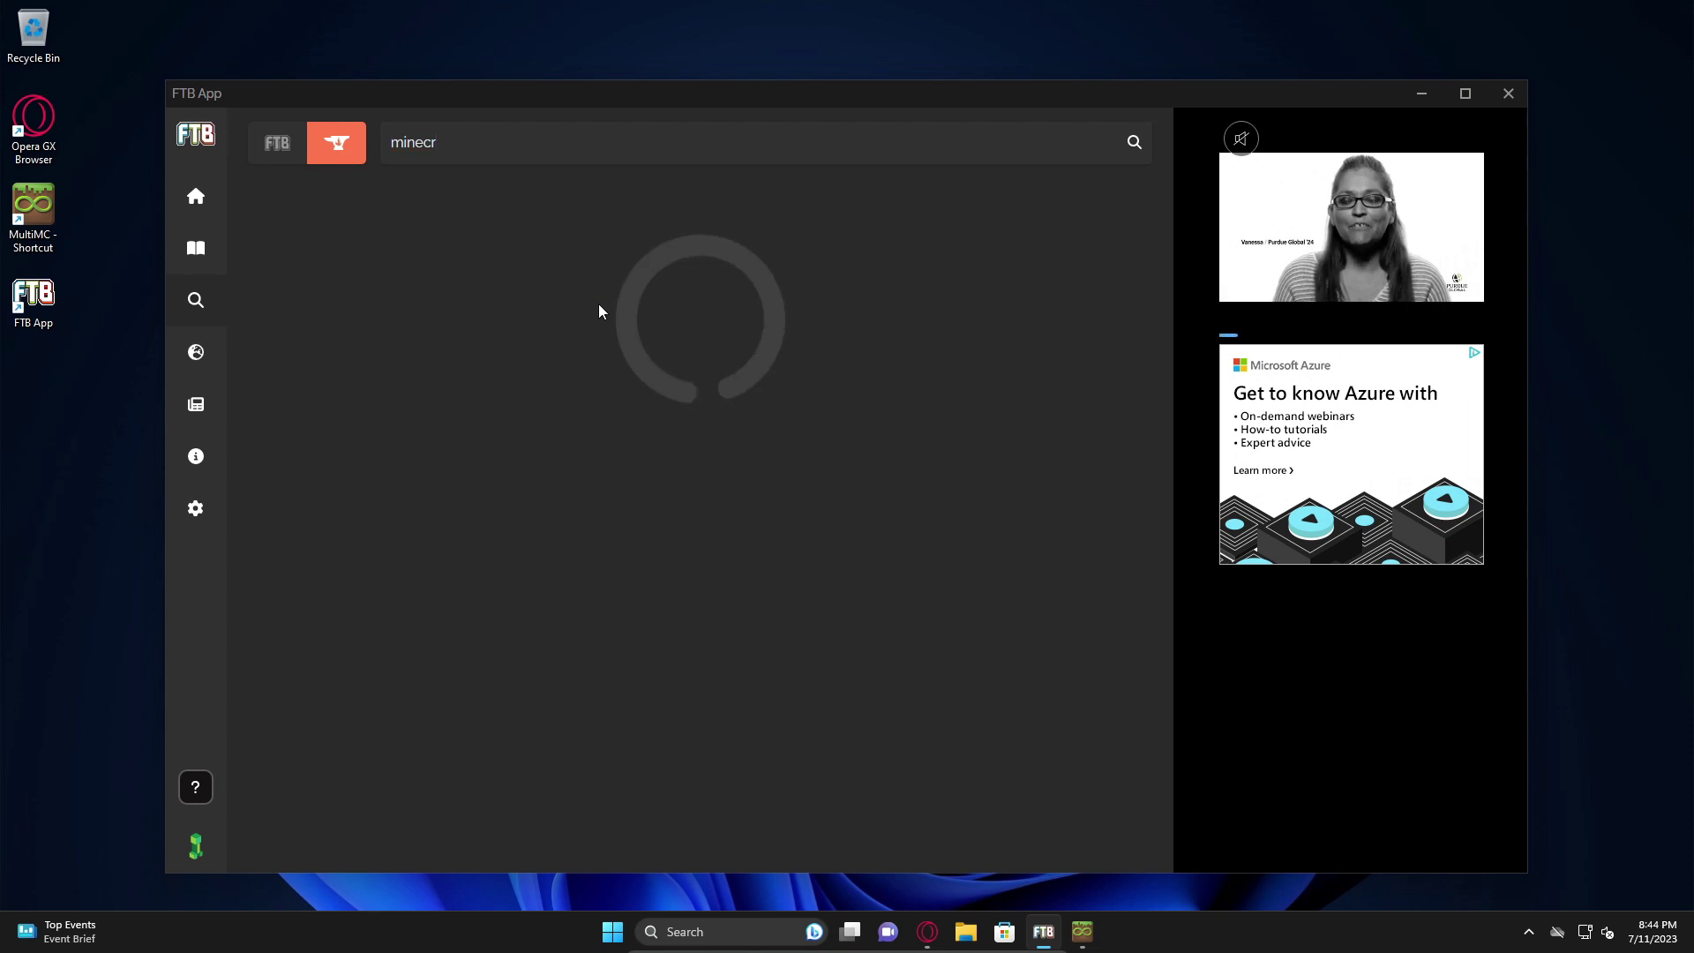
text(aft+)
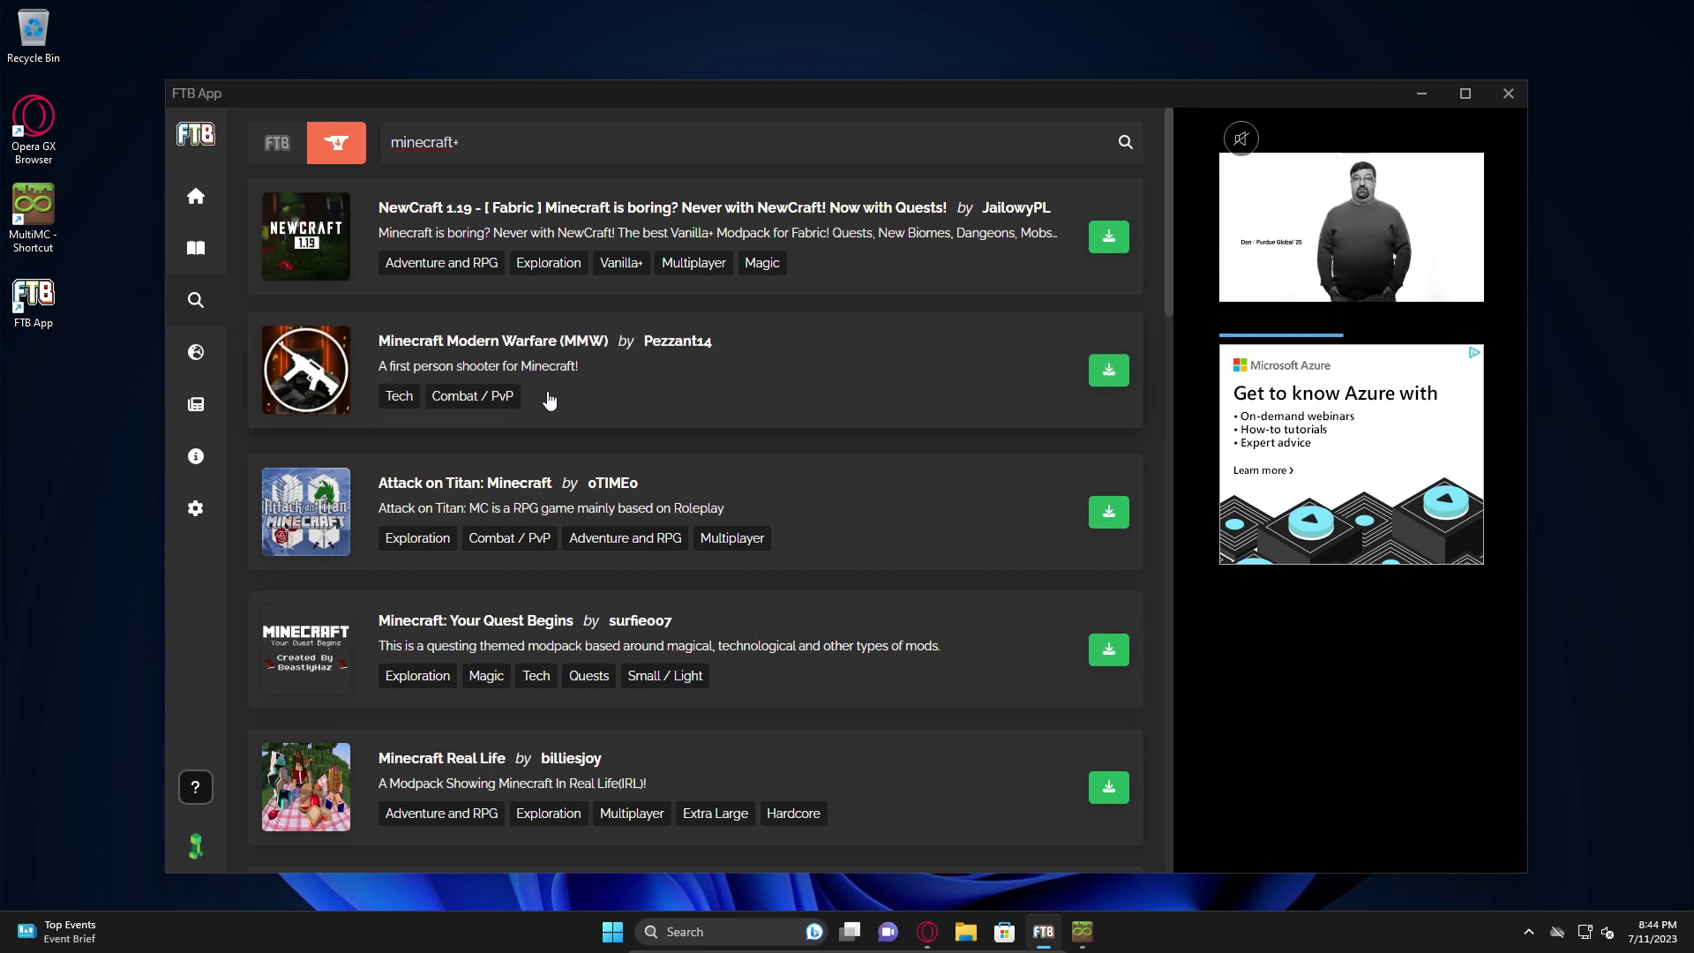
scroll(547, 396, down, 5)
scroll(547, 406, down, 5)
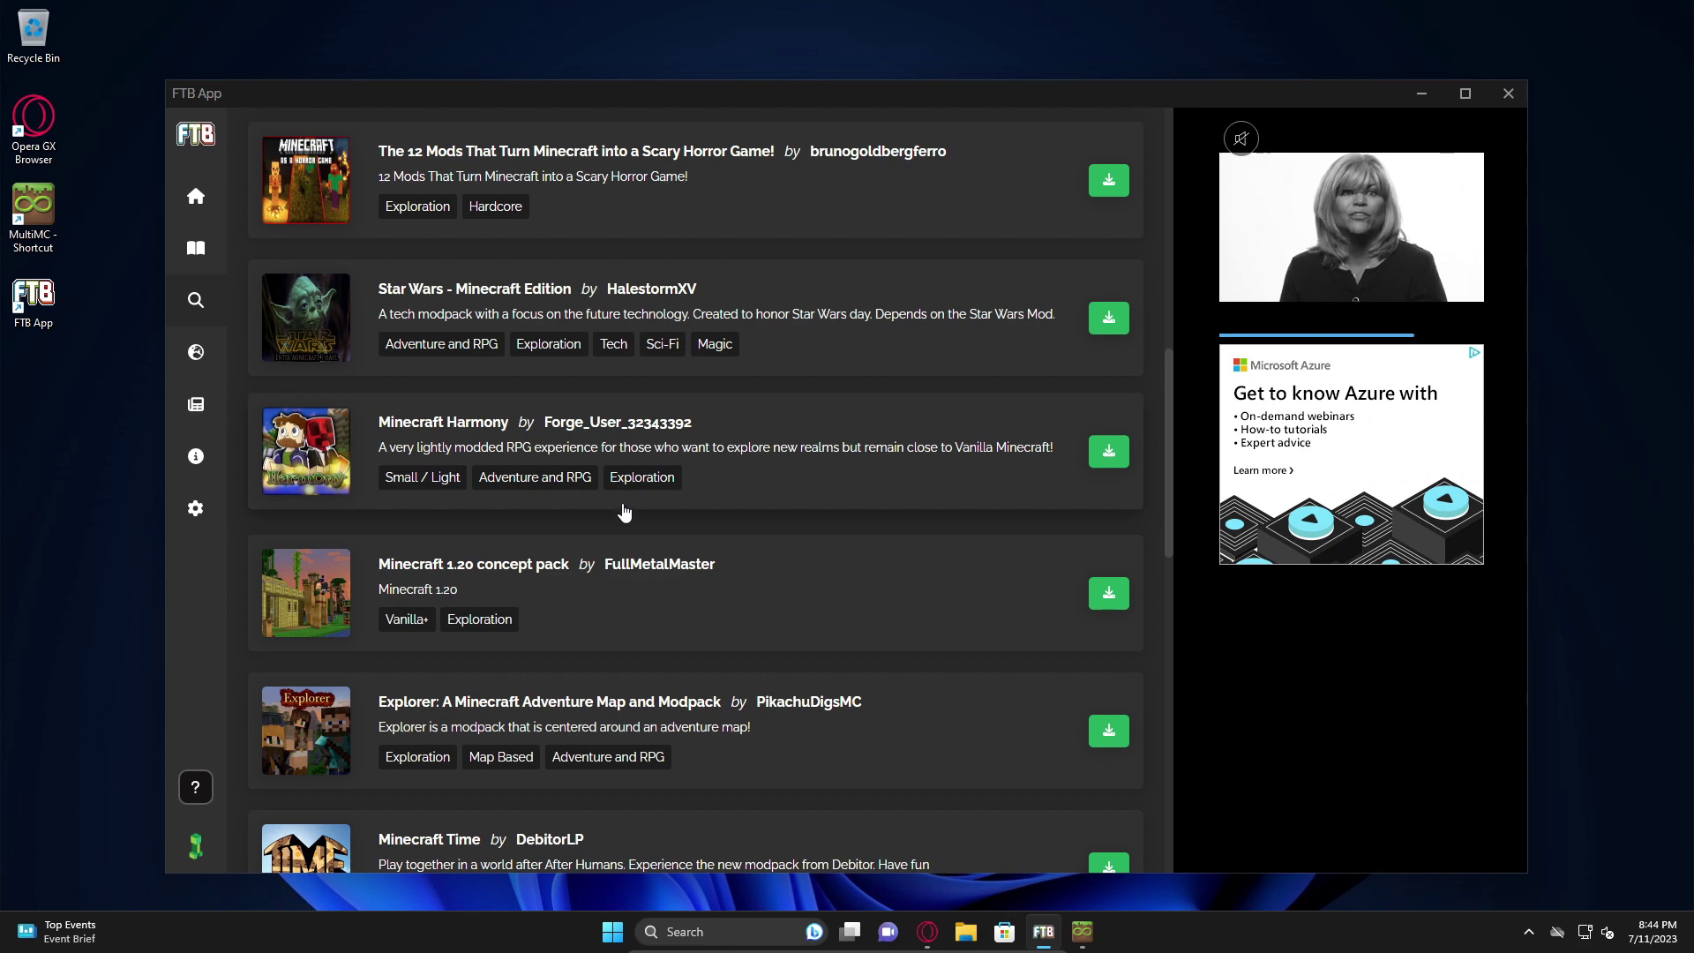
scroll(609, 503, down, 4)
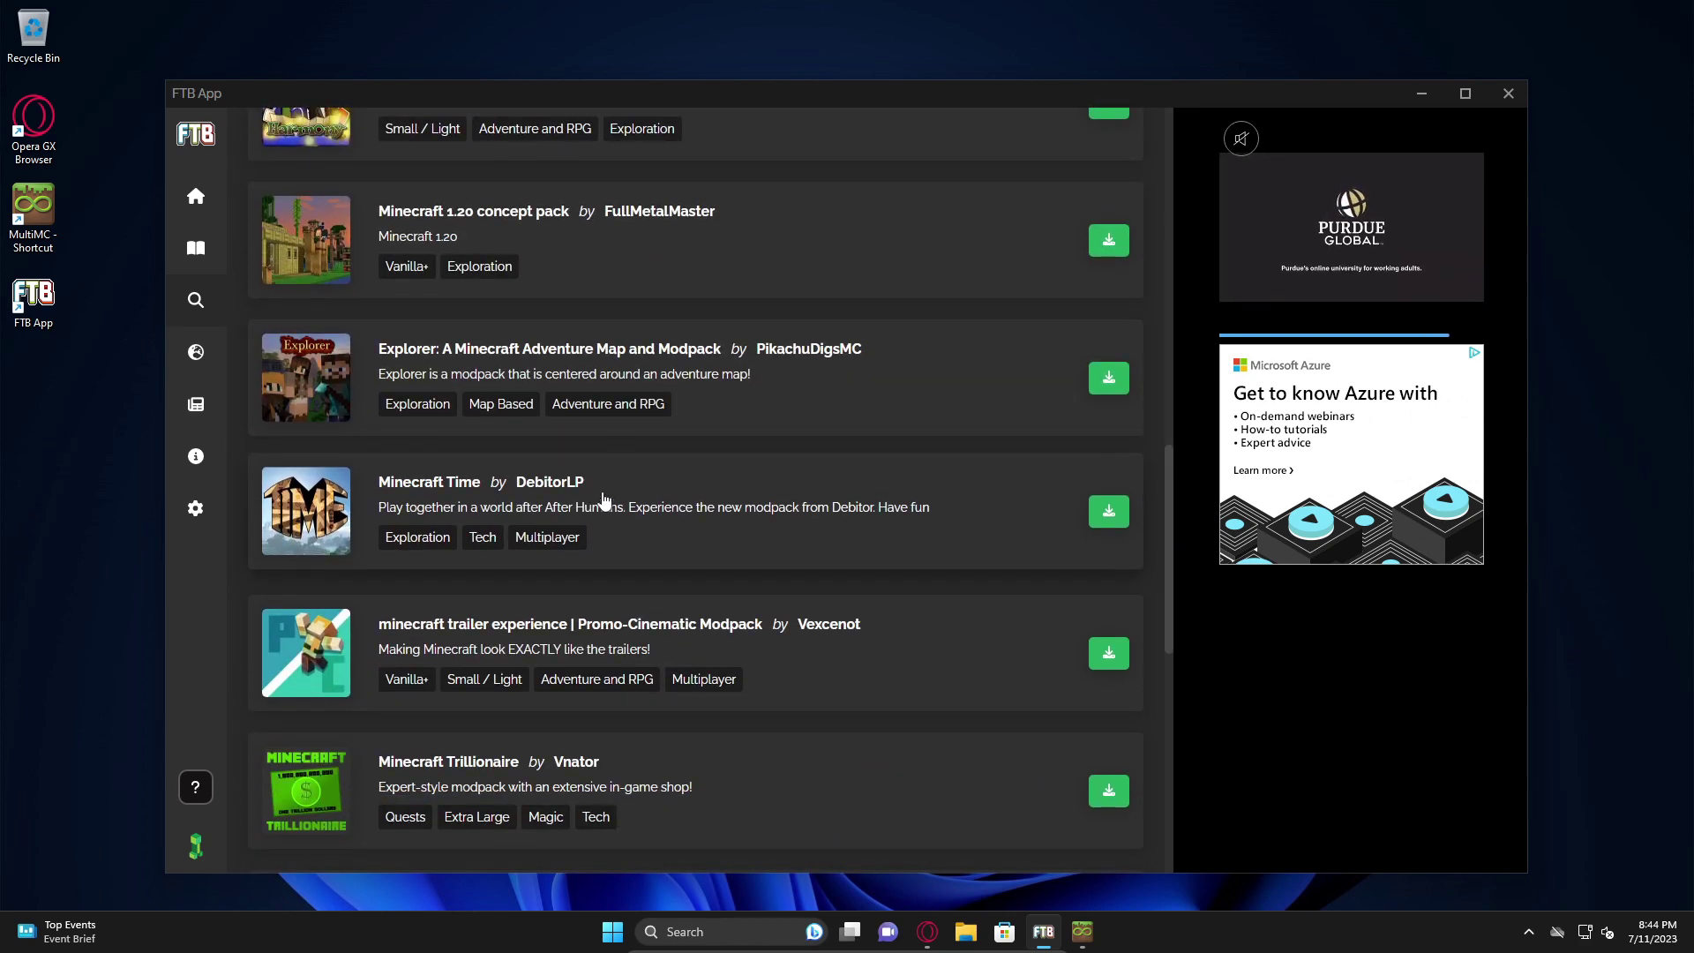
Open the Minecraft 1.20 concept pack page and review its list of included mods
click(490, 234)
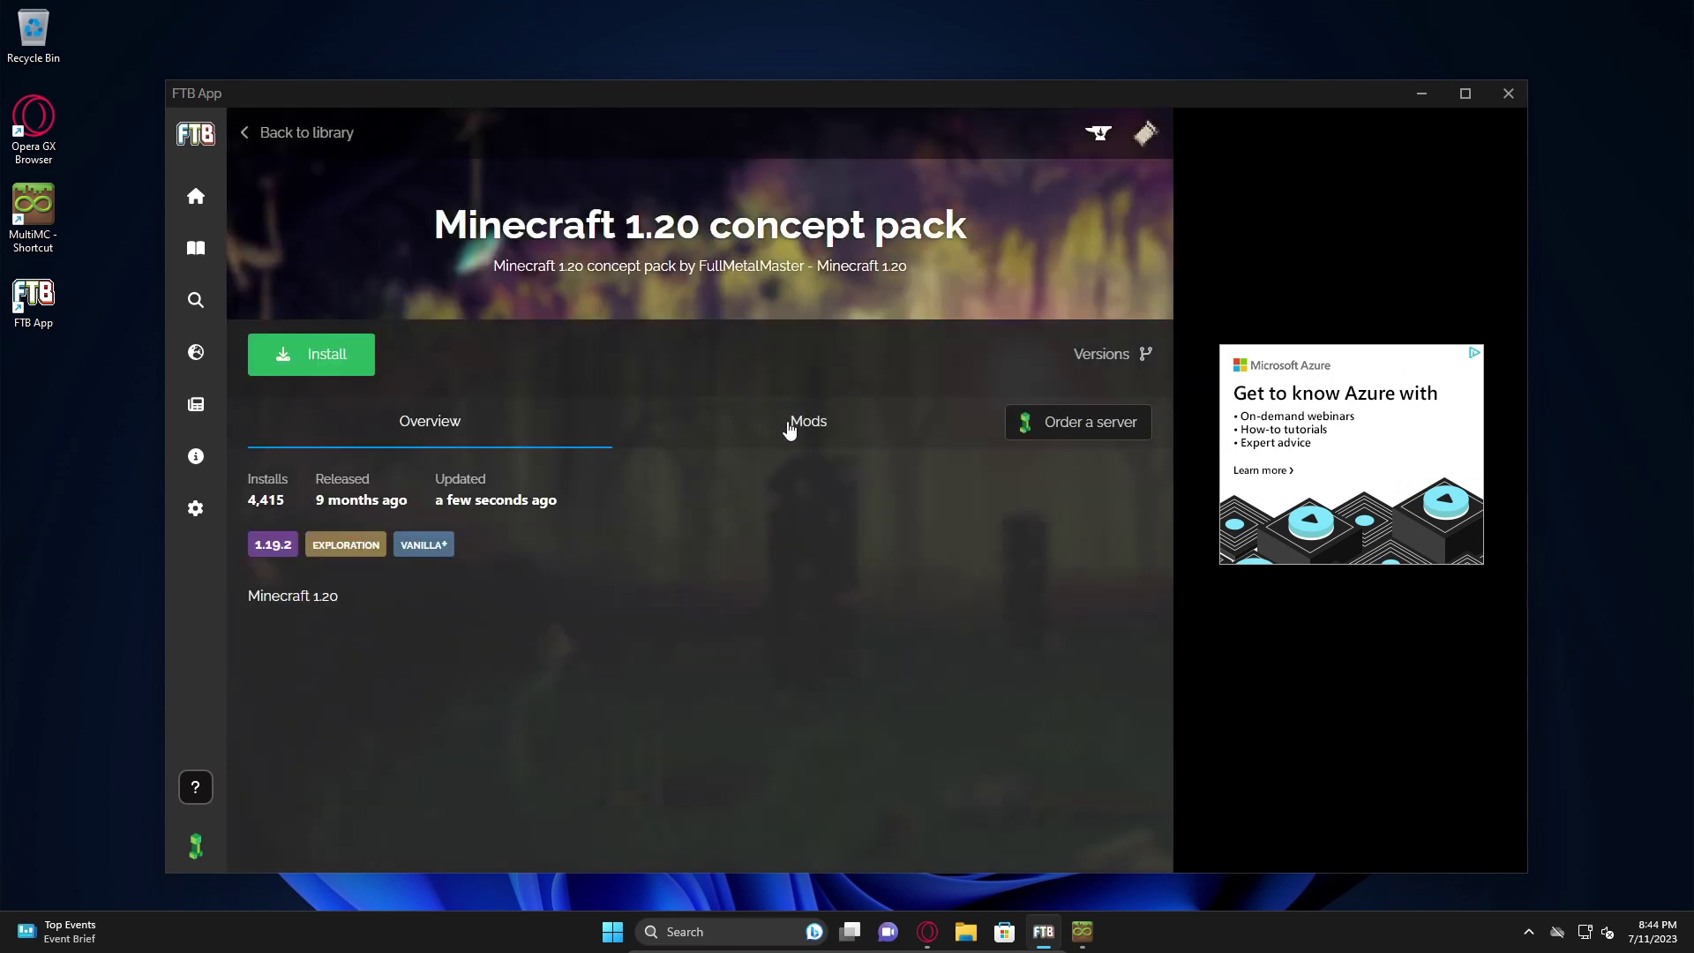
click(791, 427)
scroll(771, 497, down, 8)
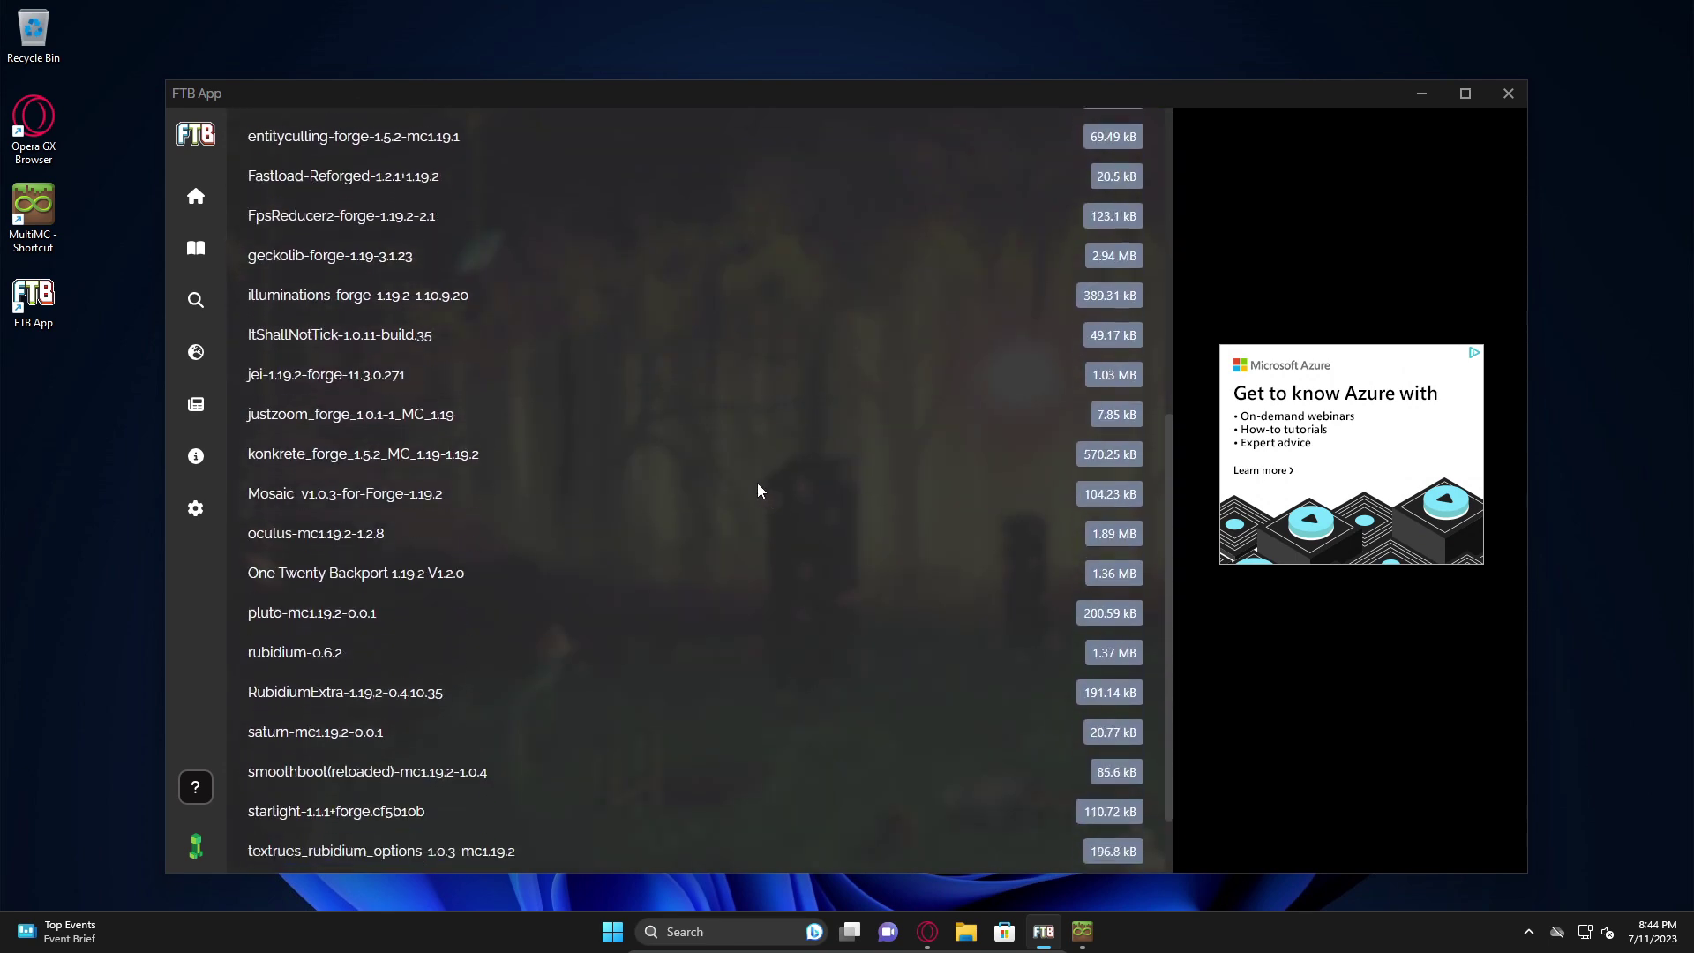
scroll(743, 472, up, 8)
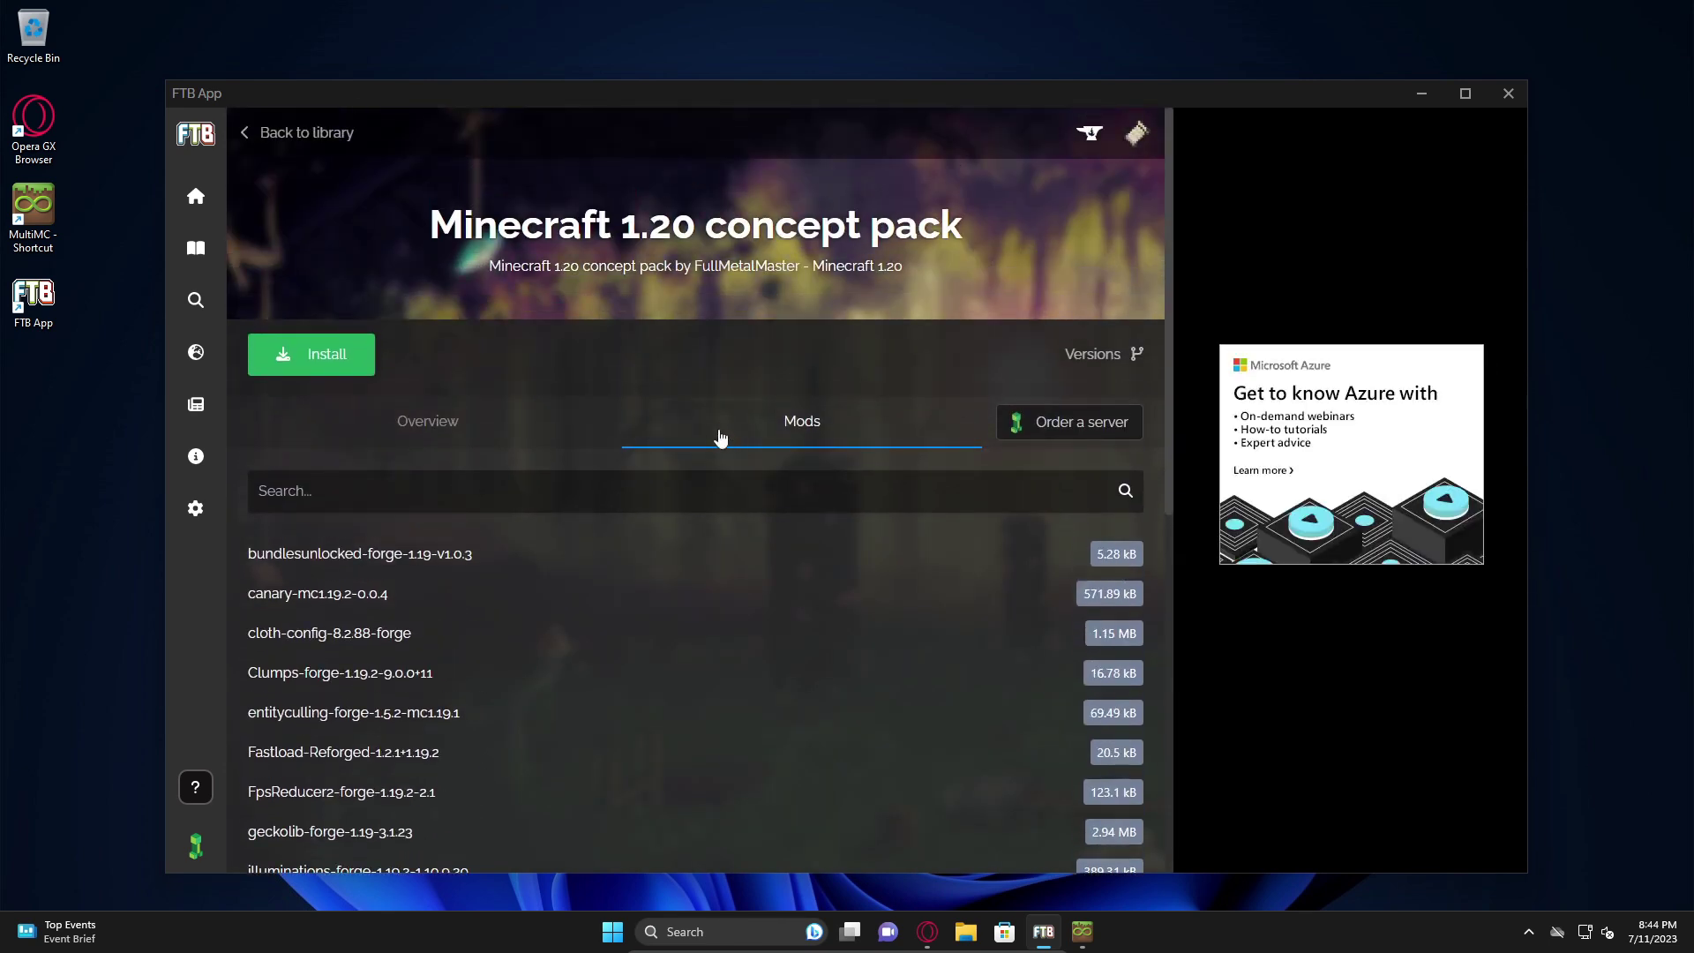
Install the Minecraft 1.20 concept pack release "1.20 Final till next update", and minimize FTB App to return to MultiMC
click(320, 371)
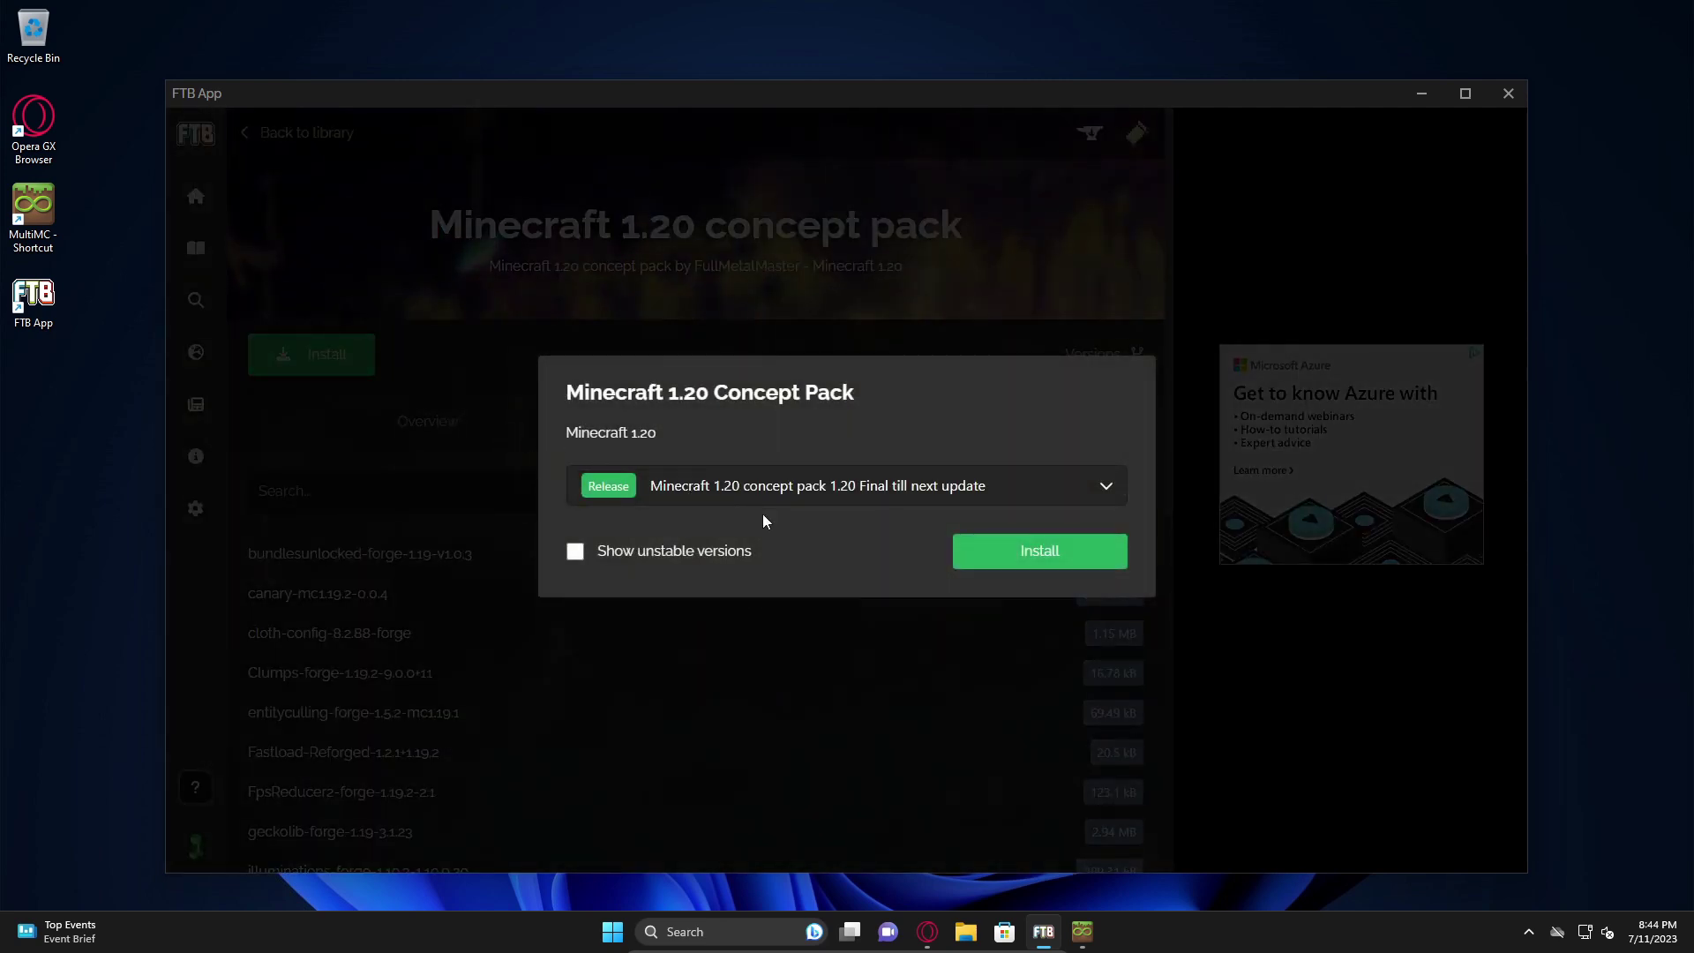
click(983, 566)
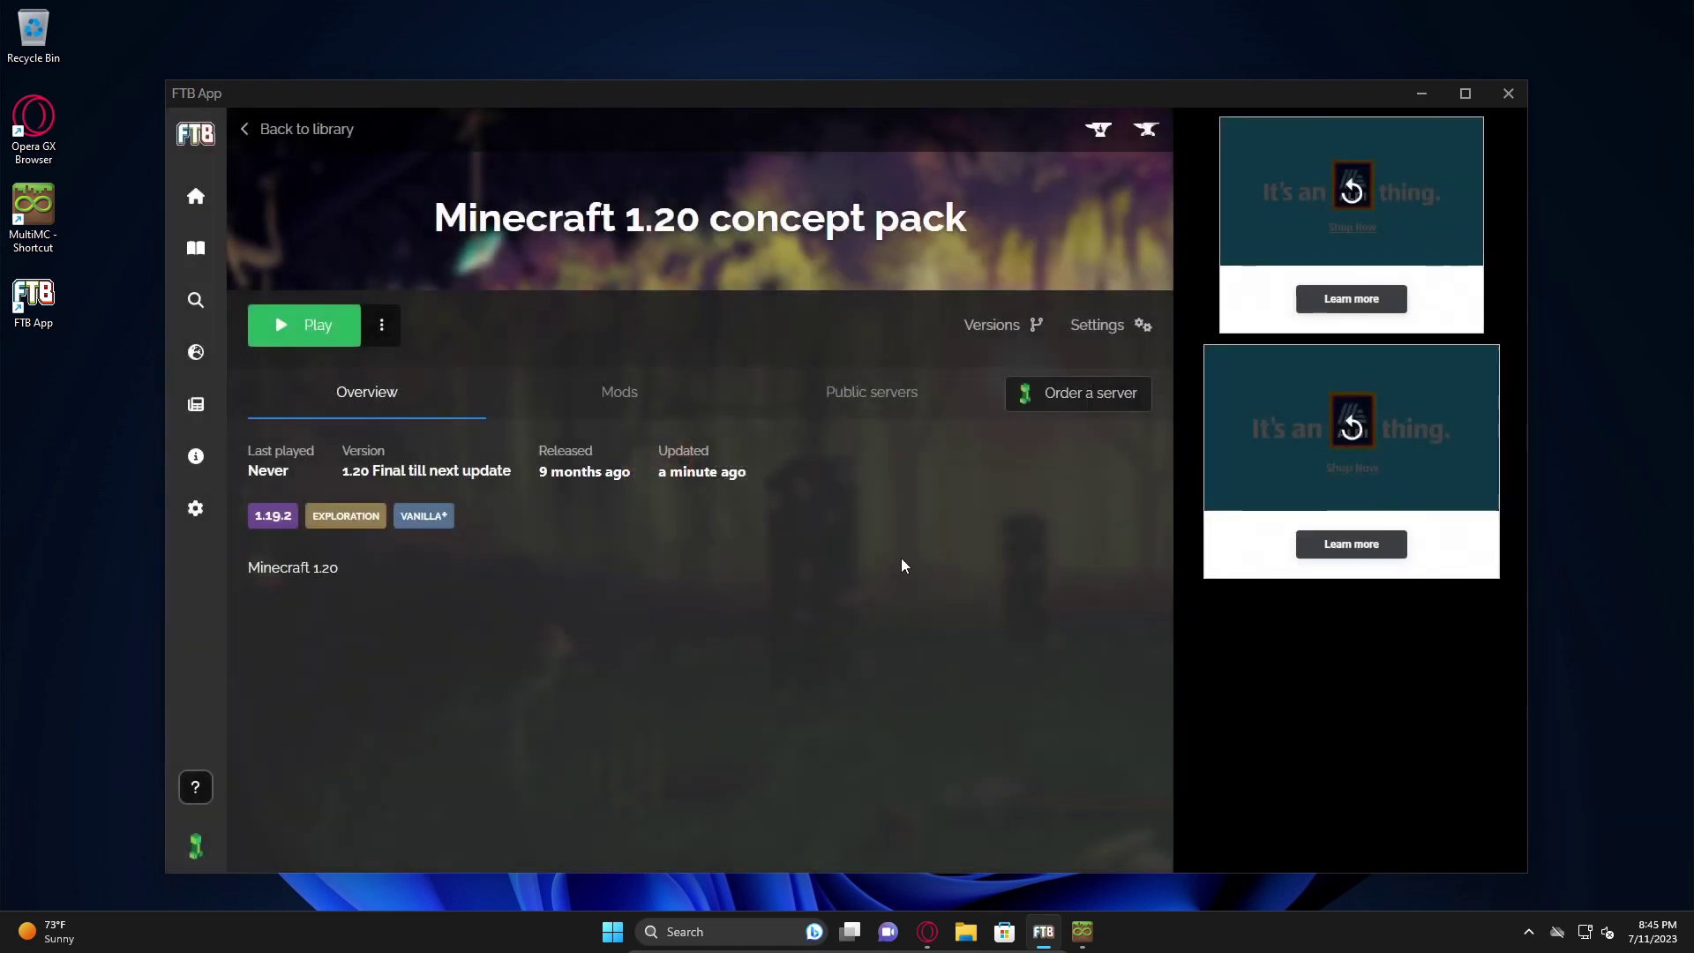
click(1421, 94)
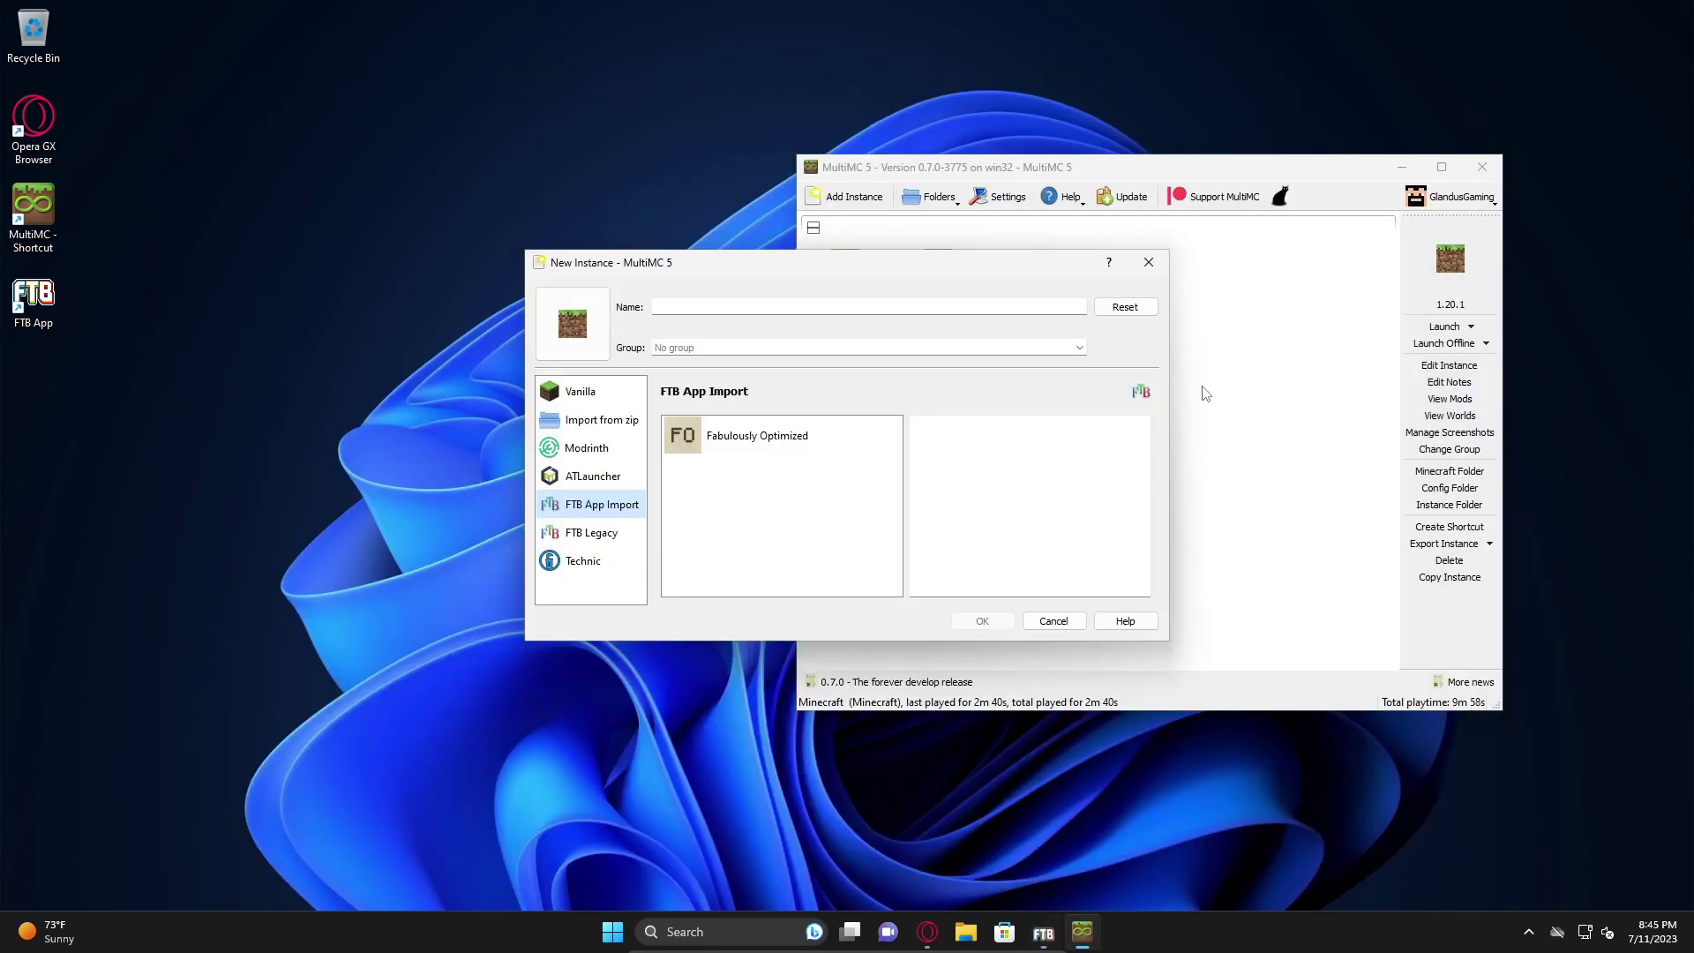
click(591, 480)
click(590, 507)
click(1041, 620)
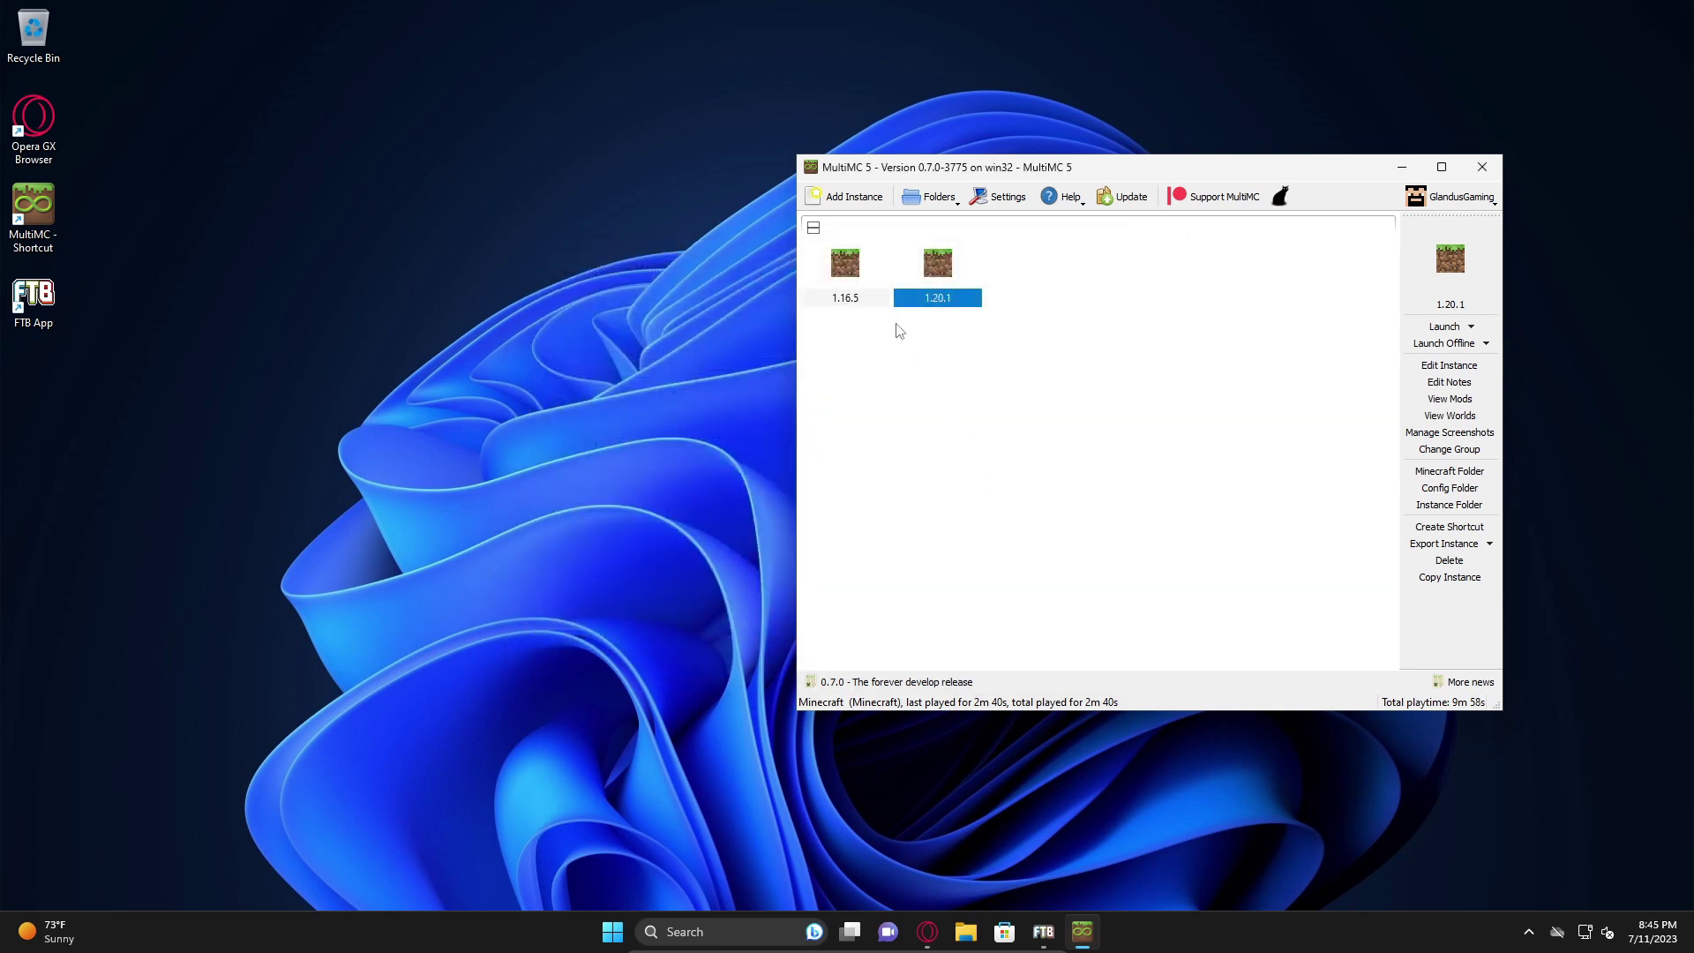
Add a new instance by importing the Fabulously Optimized modpack from FTB App
click(831, 195)
click(590, 517)
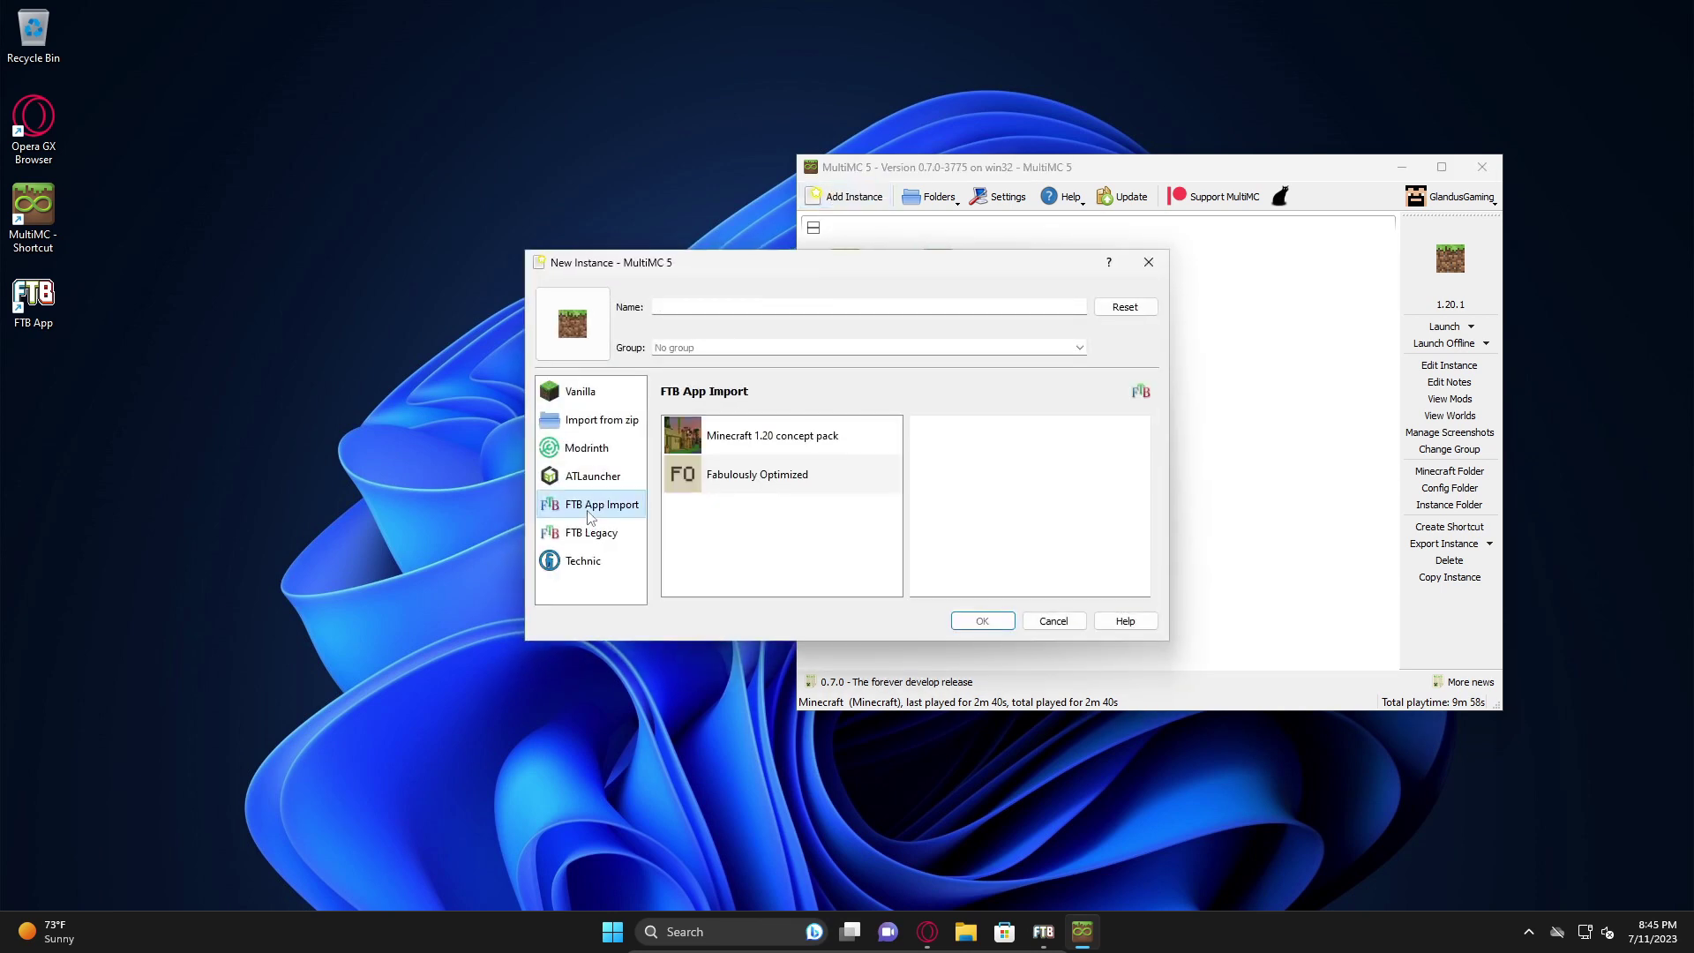
click(735, 485)
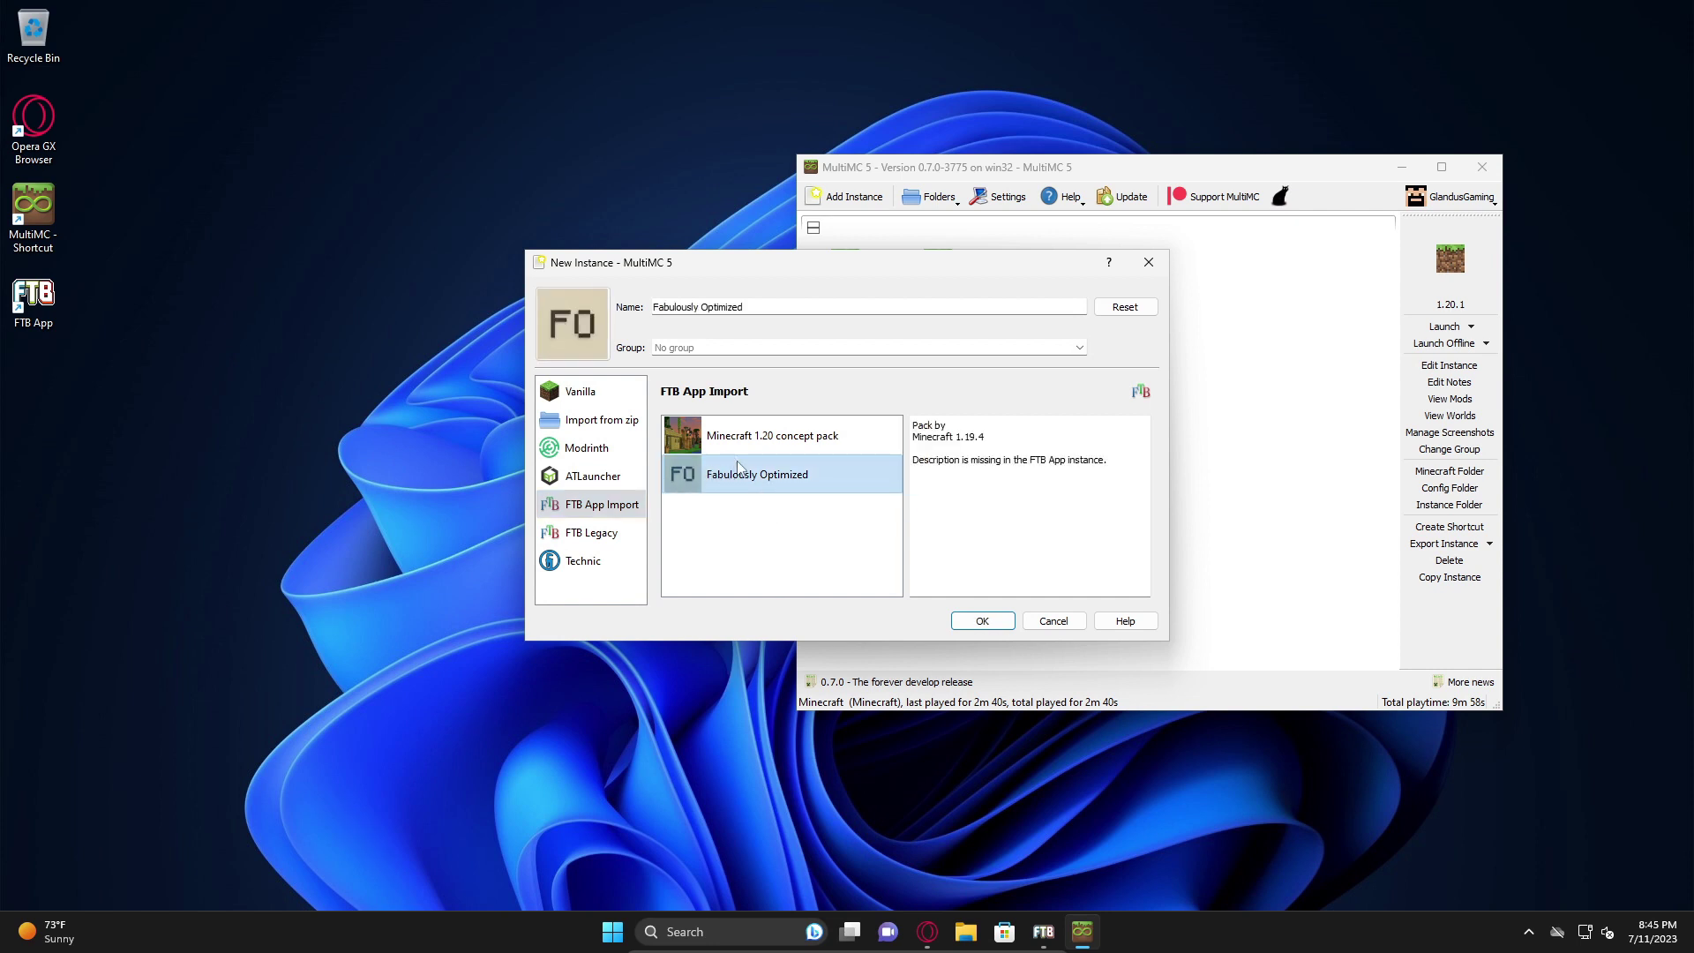
click(982, 620)
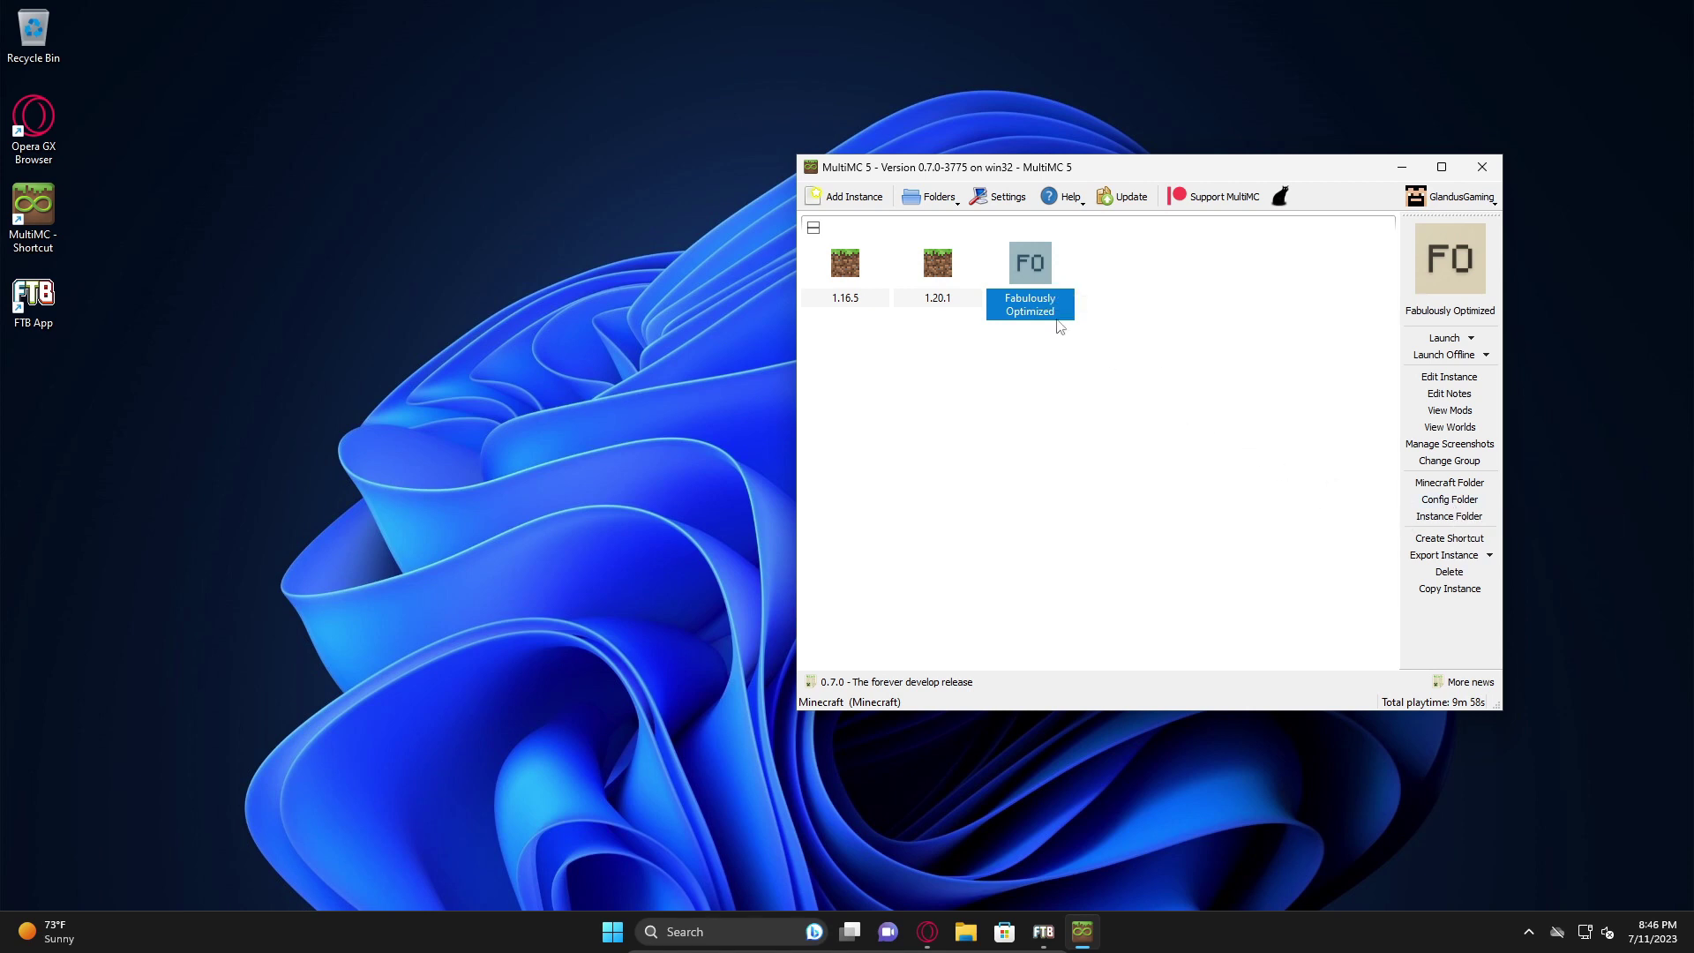
Reposition the MultiMC window and assign the Fabulously Optimized instance to a new group named "Moded"
drag(1167, 168, 875, 97)
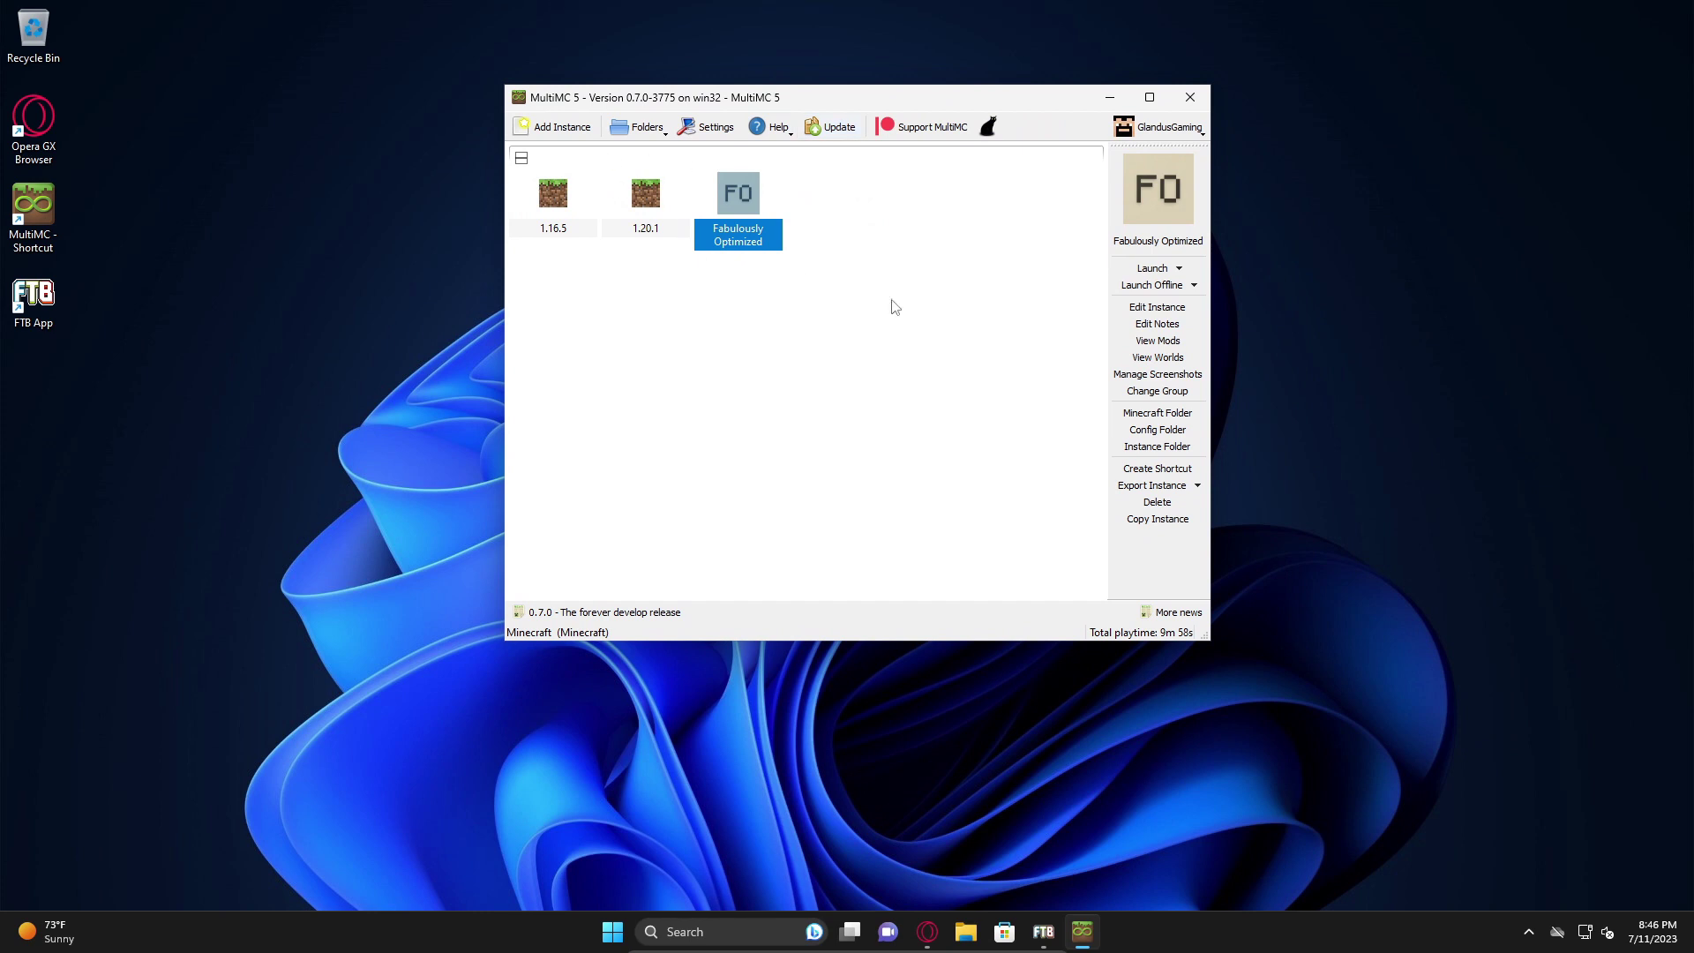
click(1154, 393)
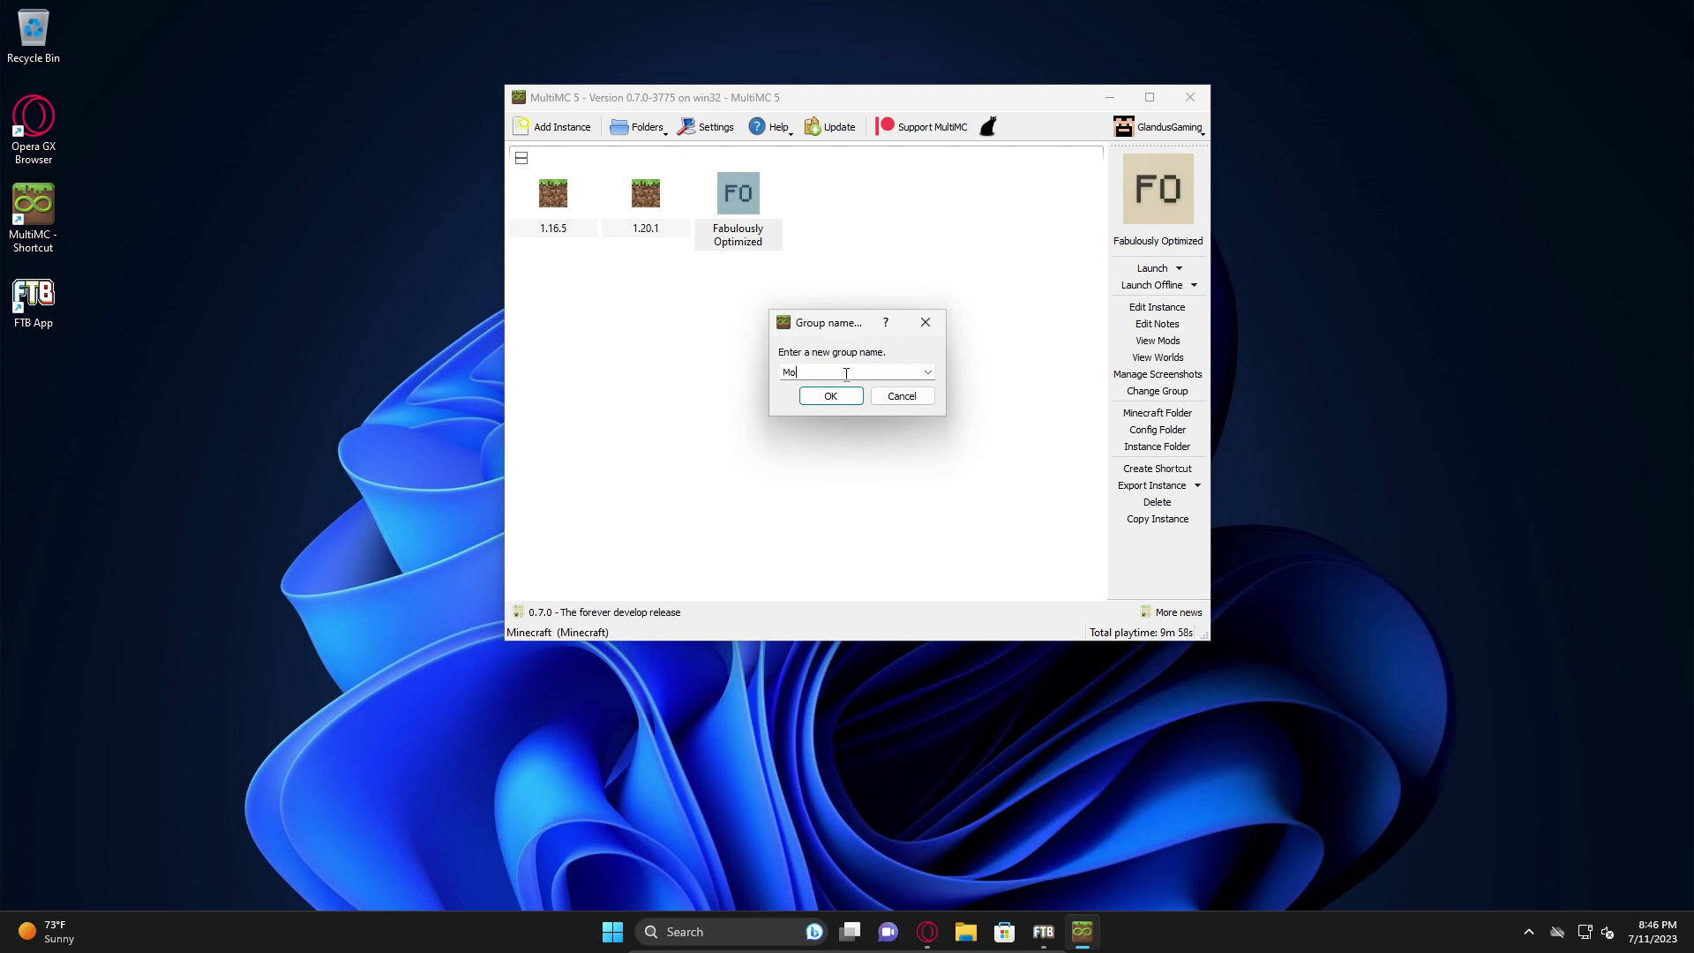
click(813, 397)
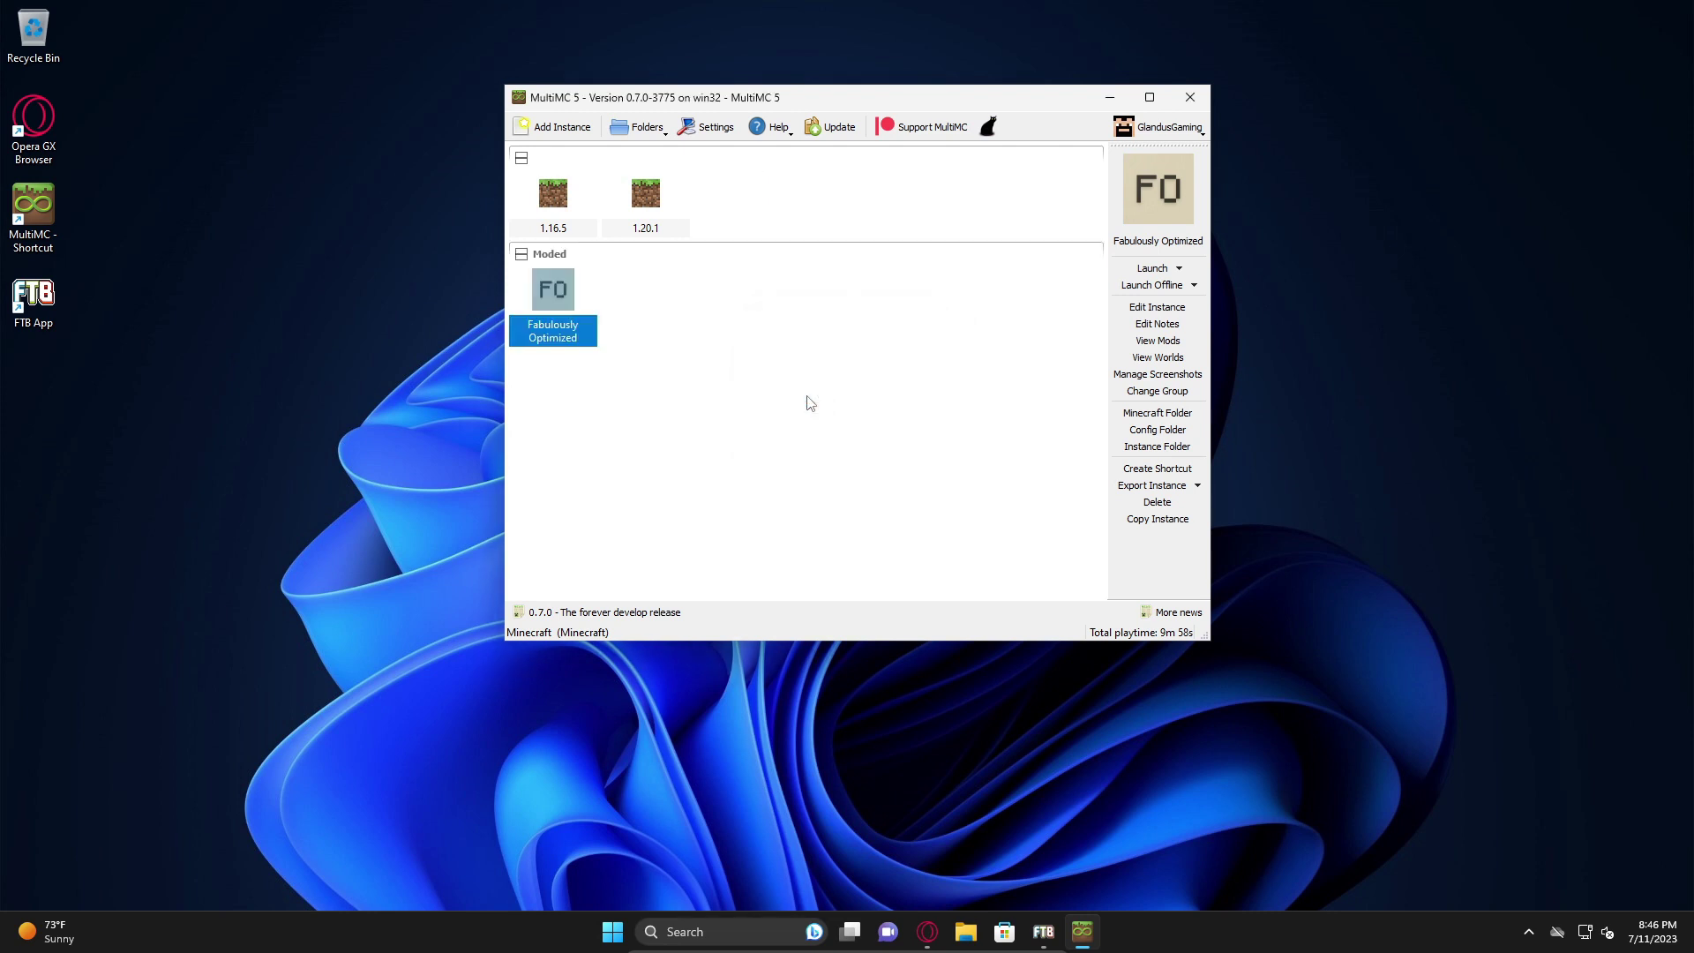
Collapse and re-expand the ungrouped and Moded instance groups, and launch the Fabulously Optimized instance
click(529, 170)
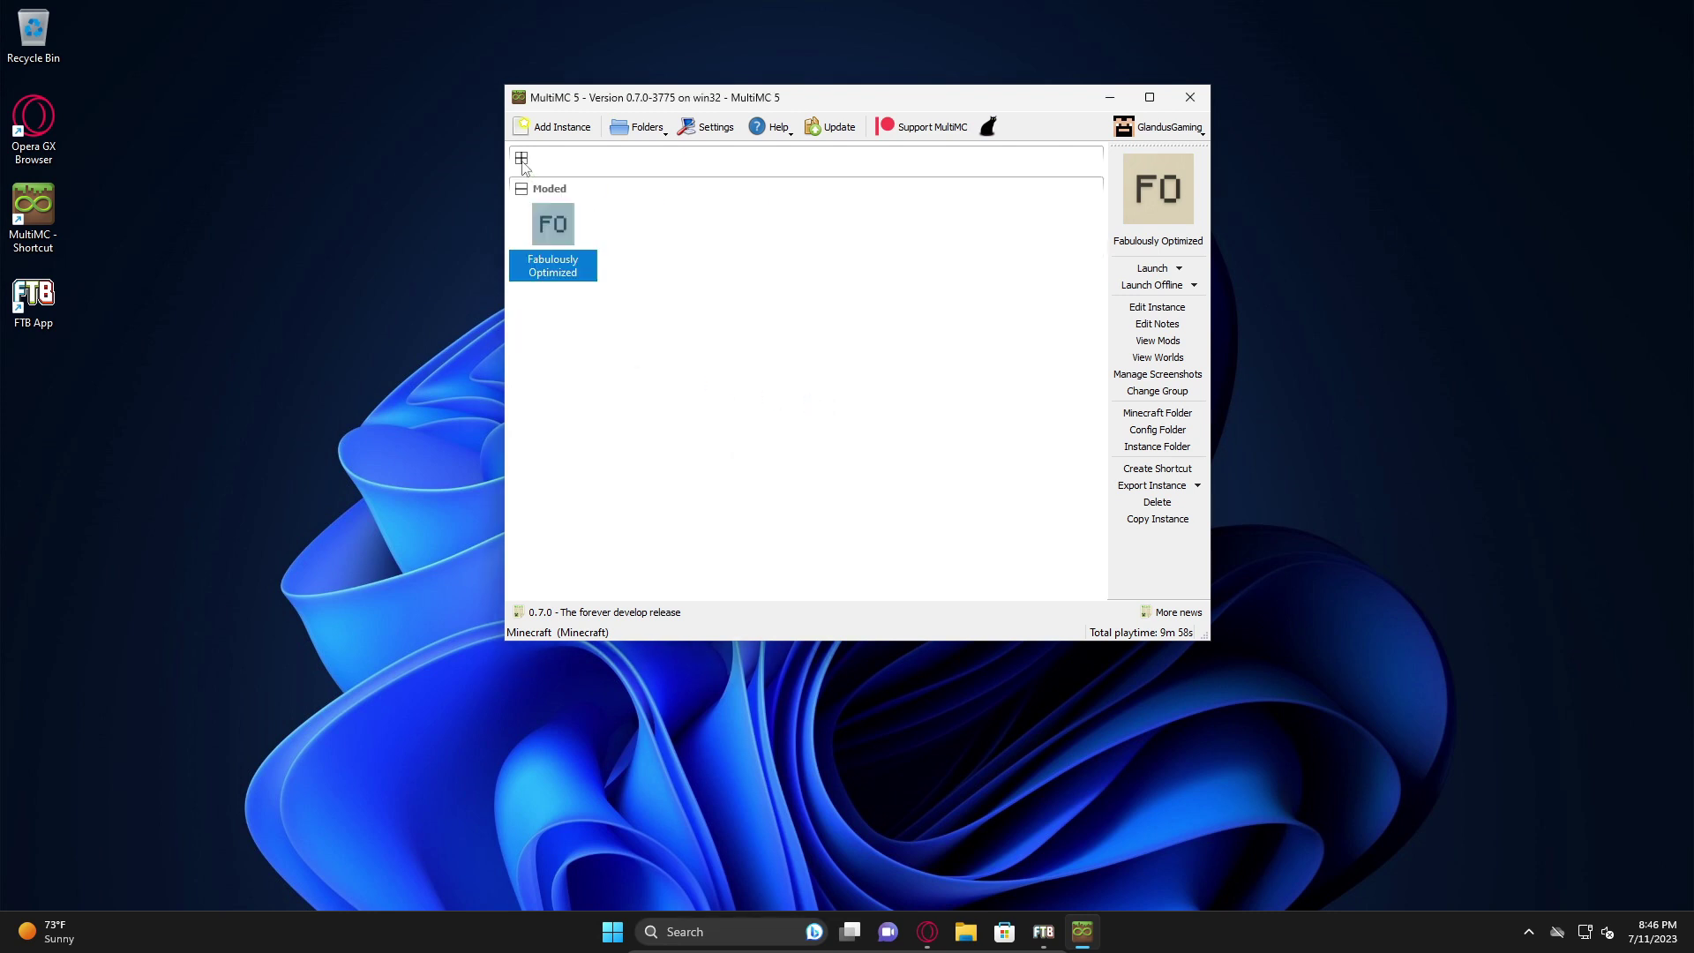
click(521, 168)
click(521, 255)
click(522, 256)
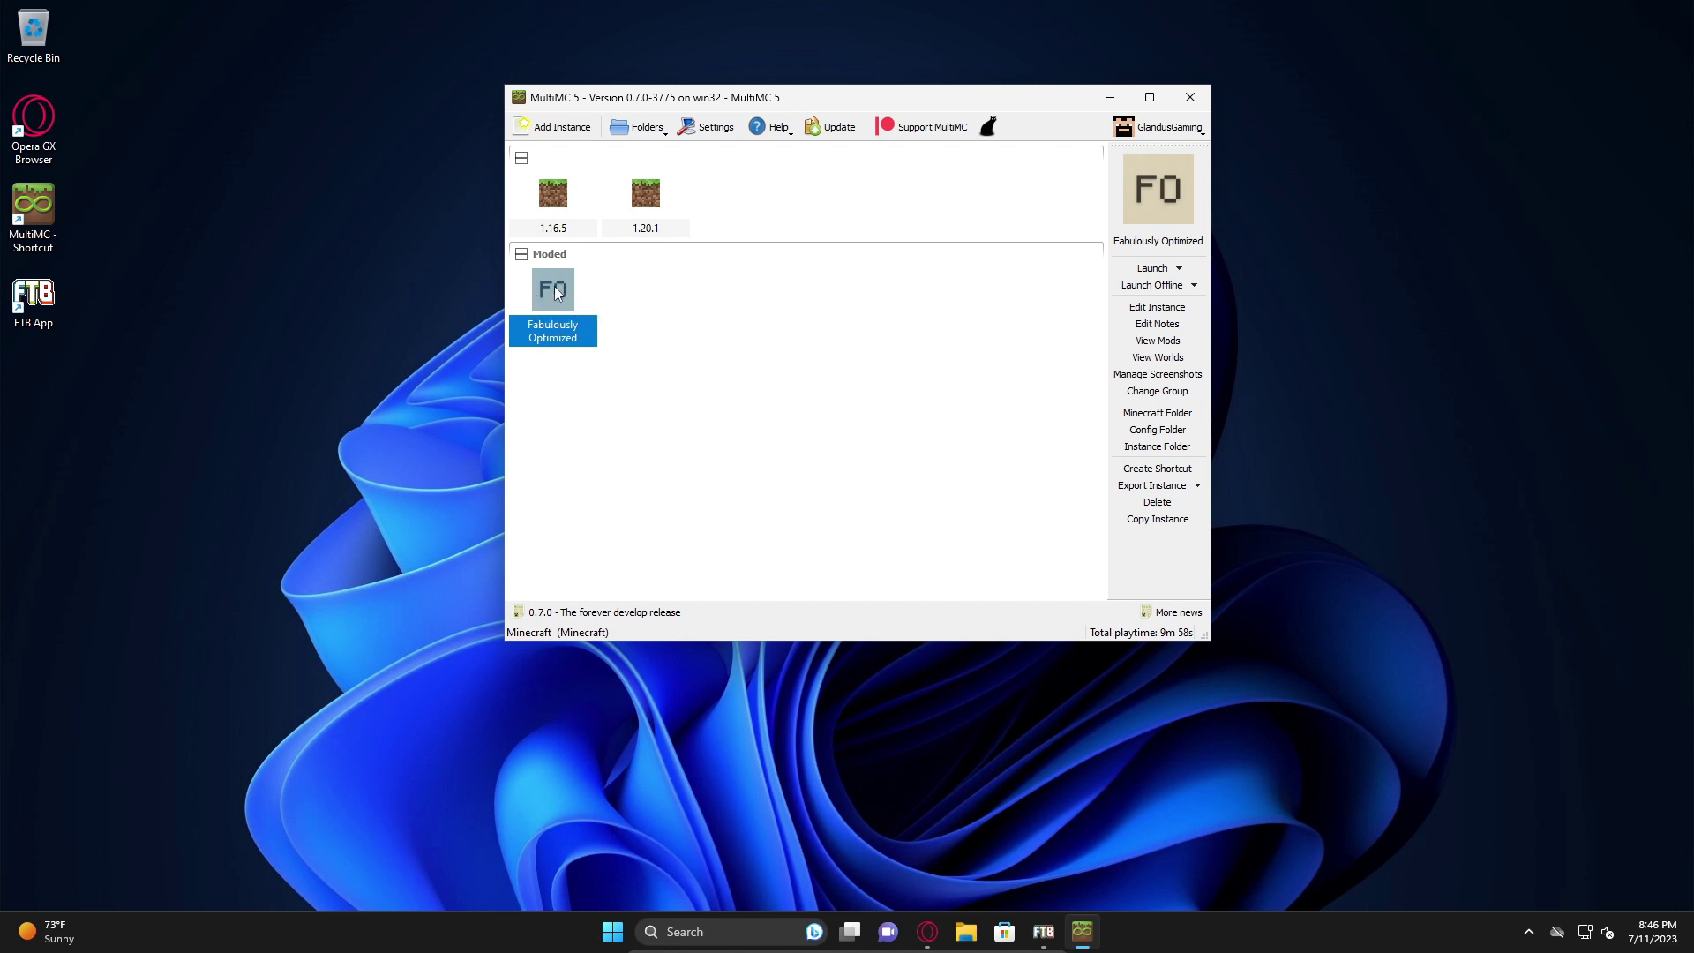
double_click(555, 286)
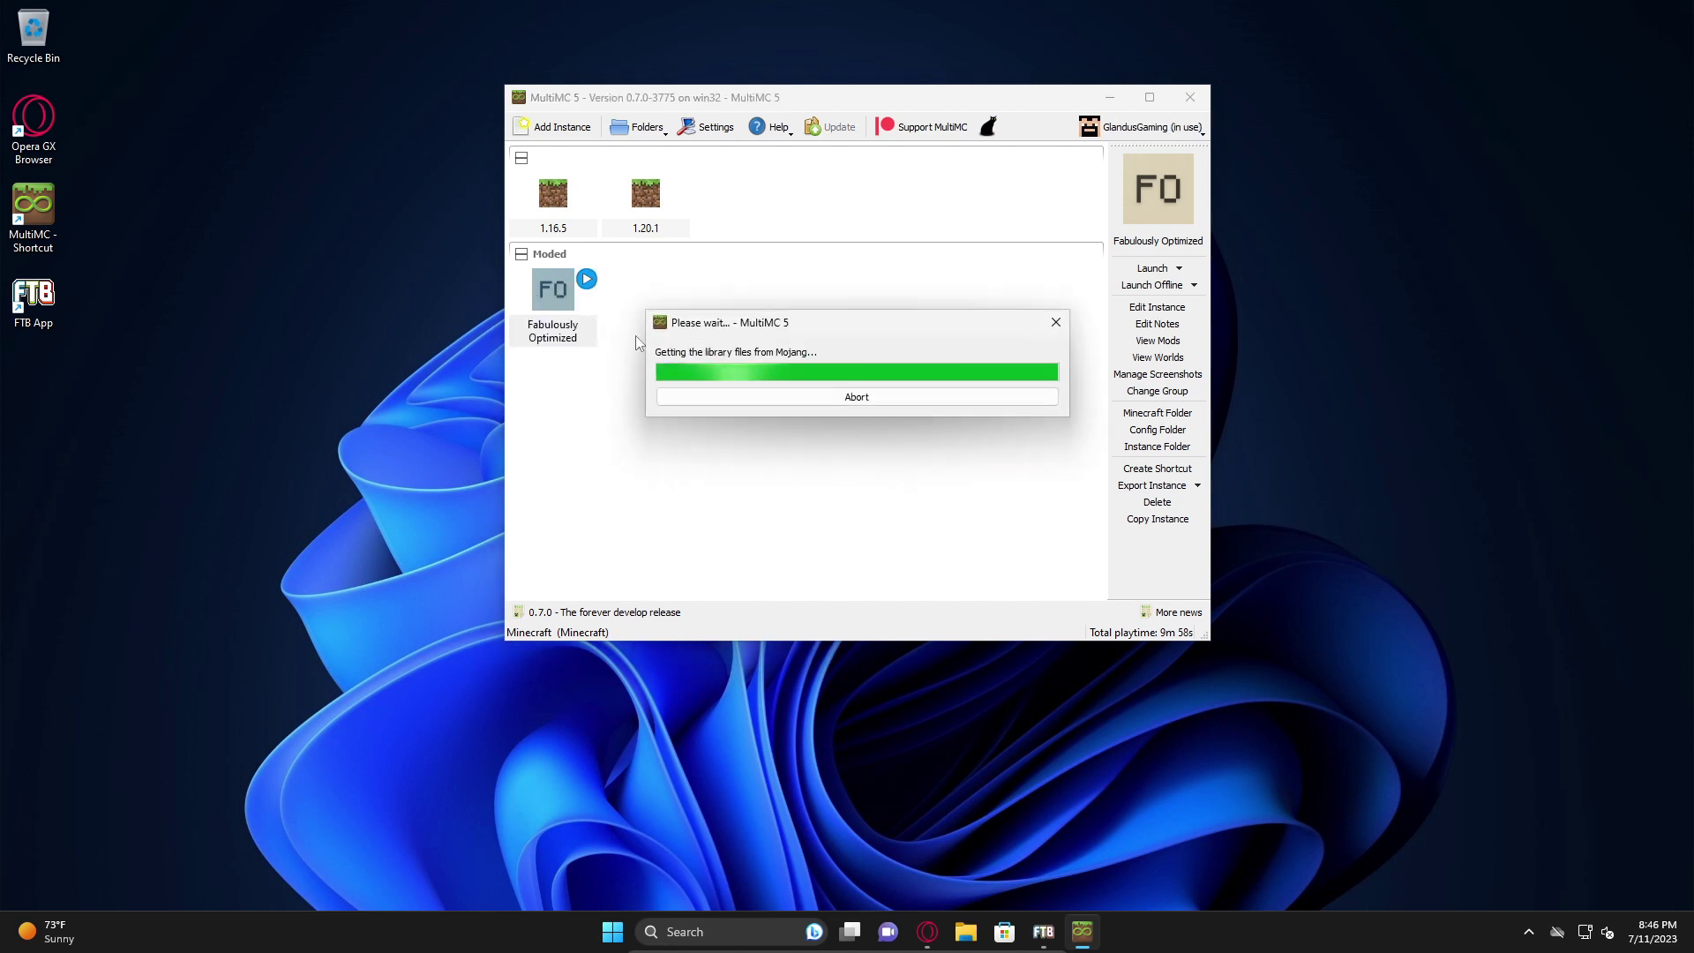